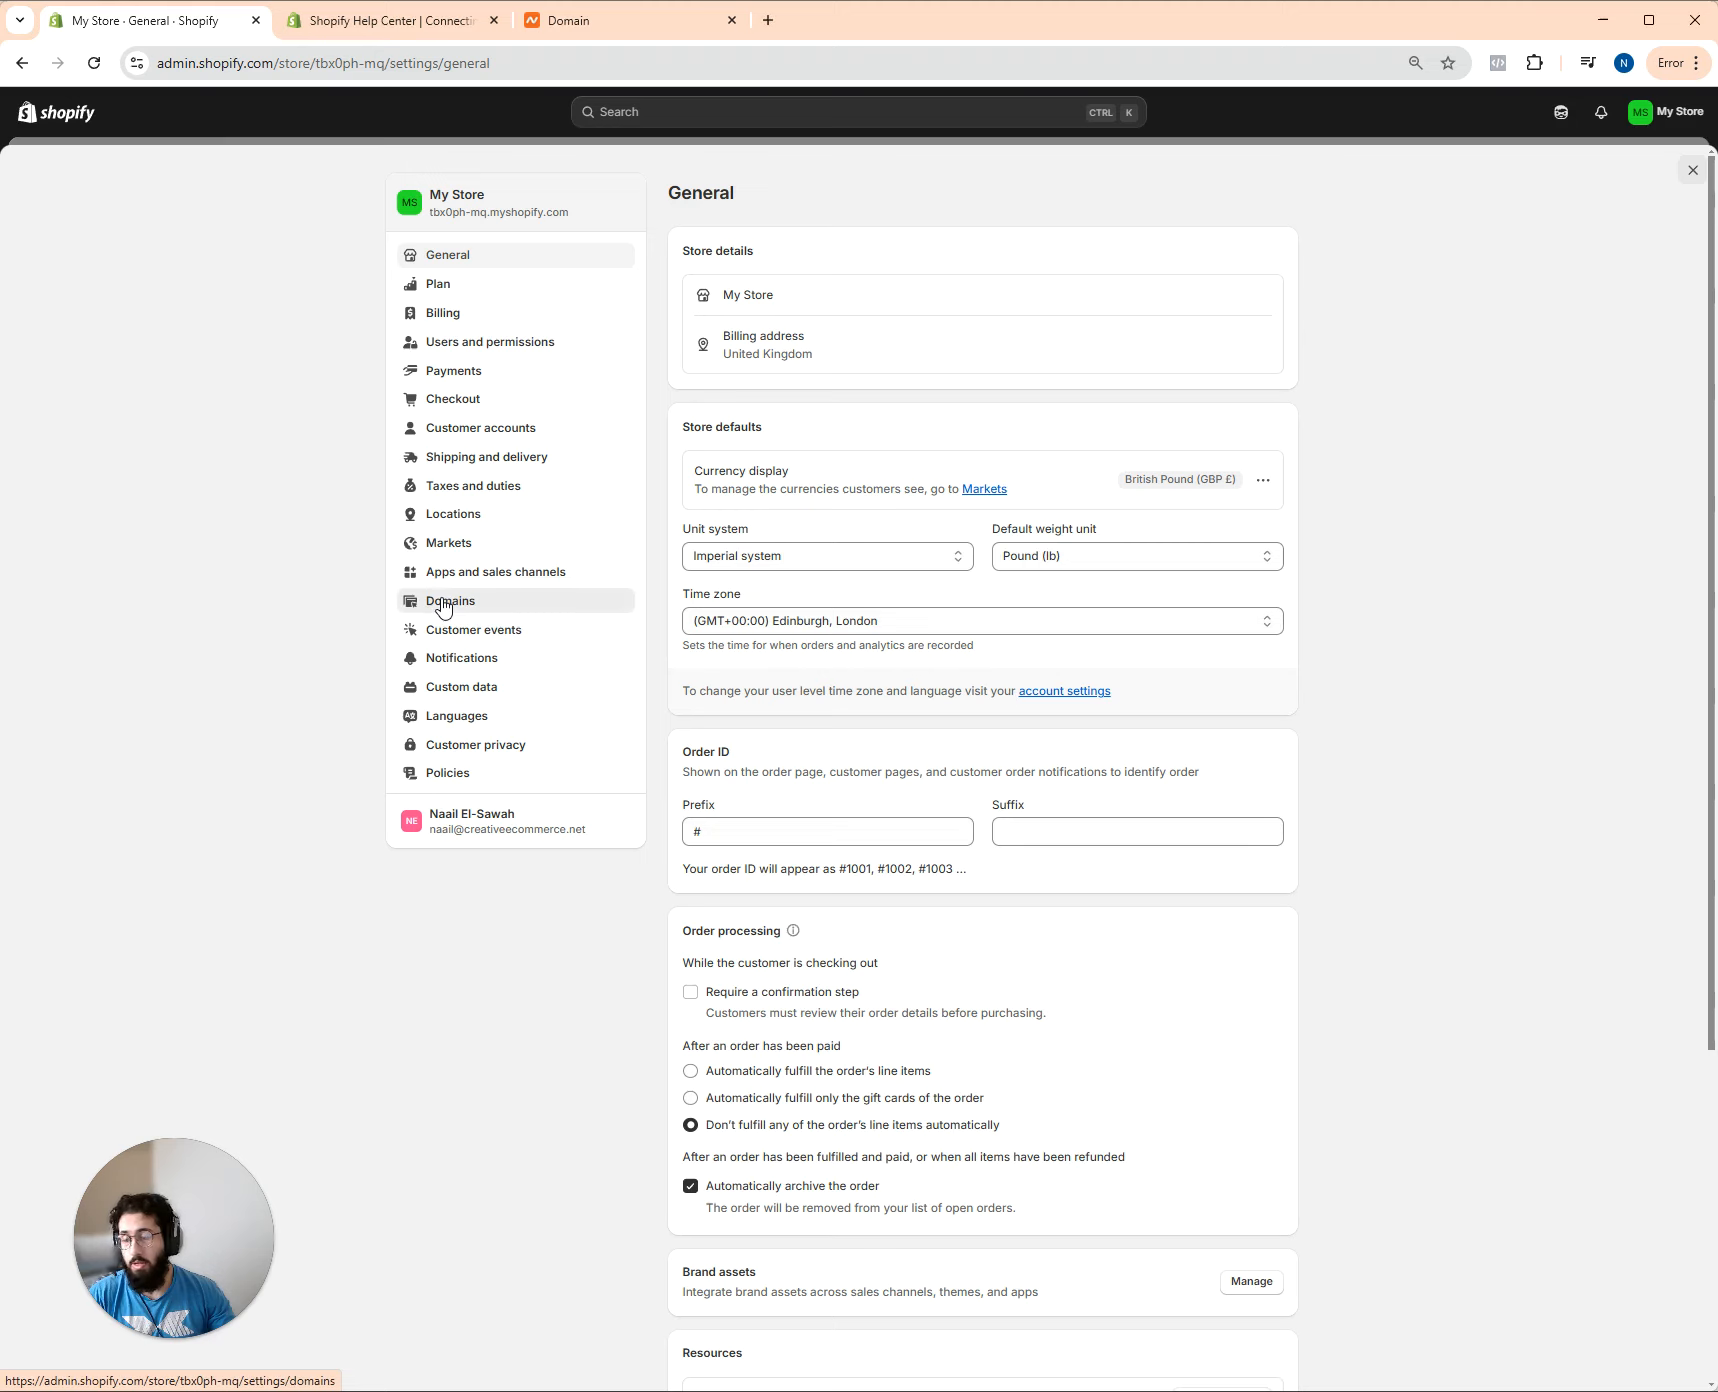
In the store's domain settings, start connecting an existing domain and submit gibberishtesting.online, copied from its Namecheap page
{"action": "left_click", "coordinate": [443, 603]}
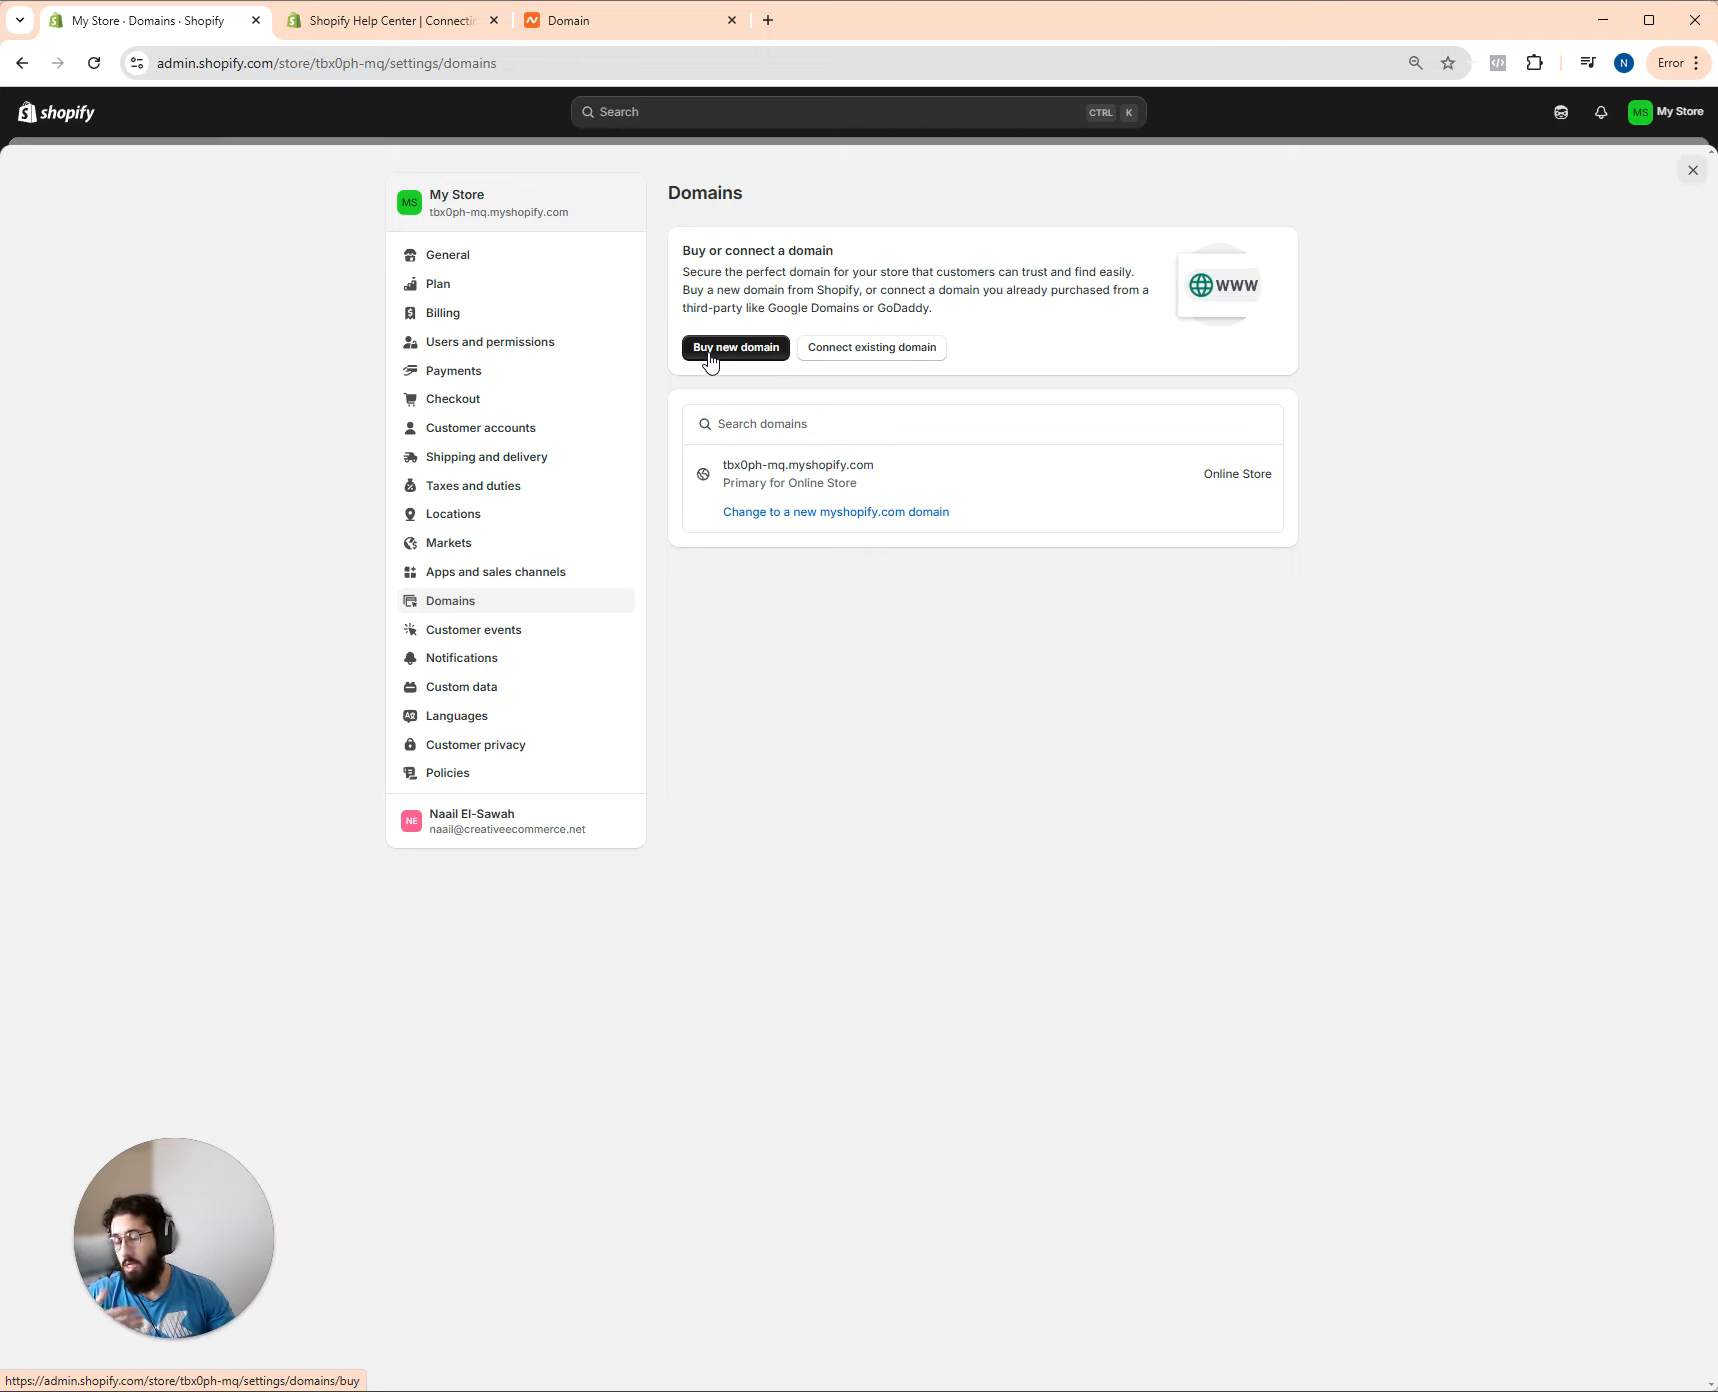
{"action": "left_click", "coordinate": [874, 348]}
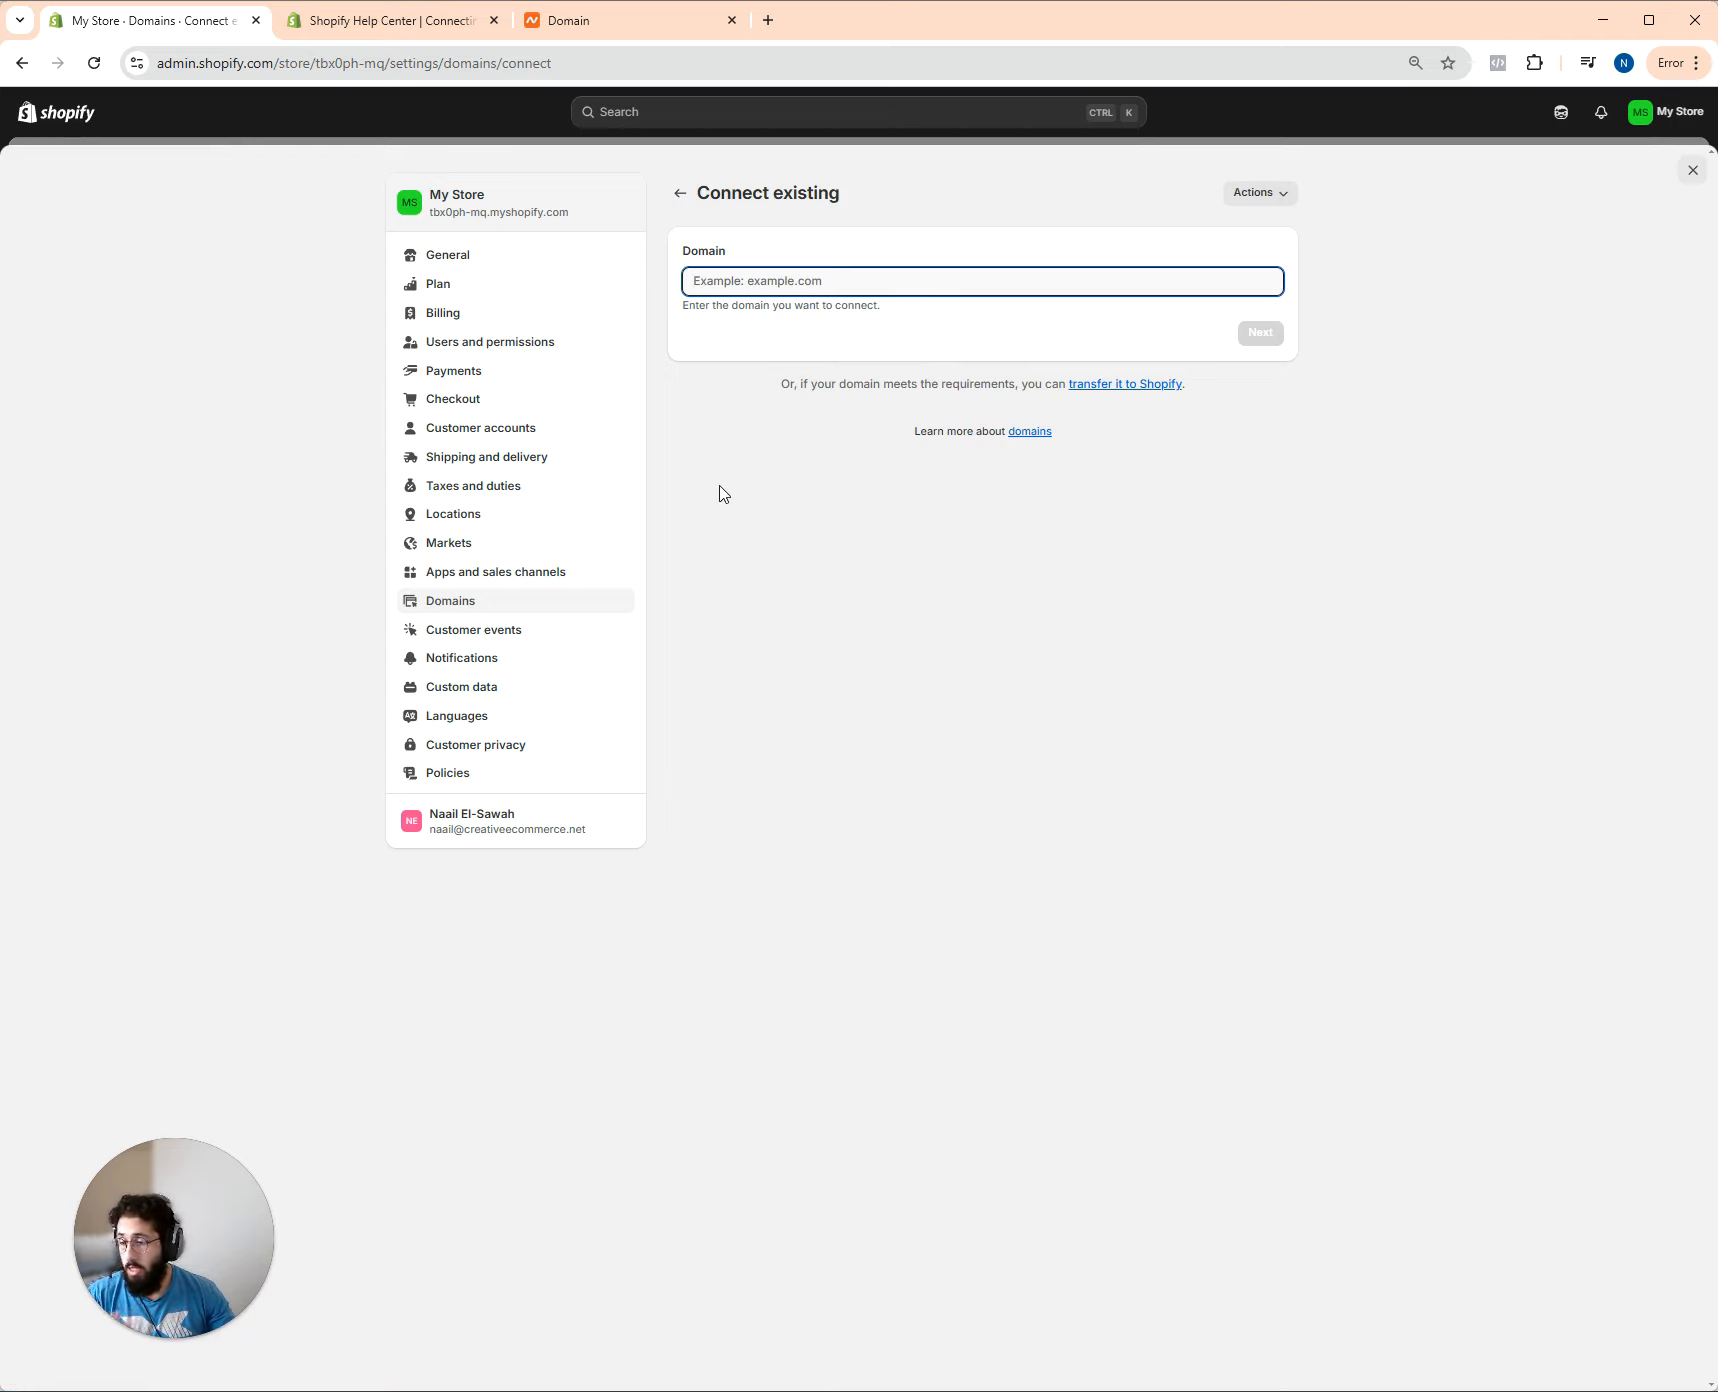
{"action": "left_click", "coordinate": [581, 28]}
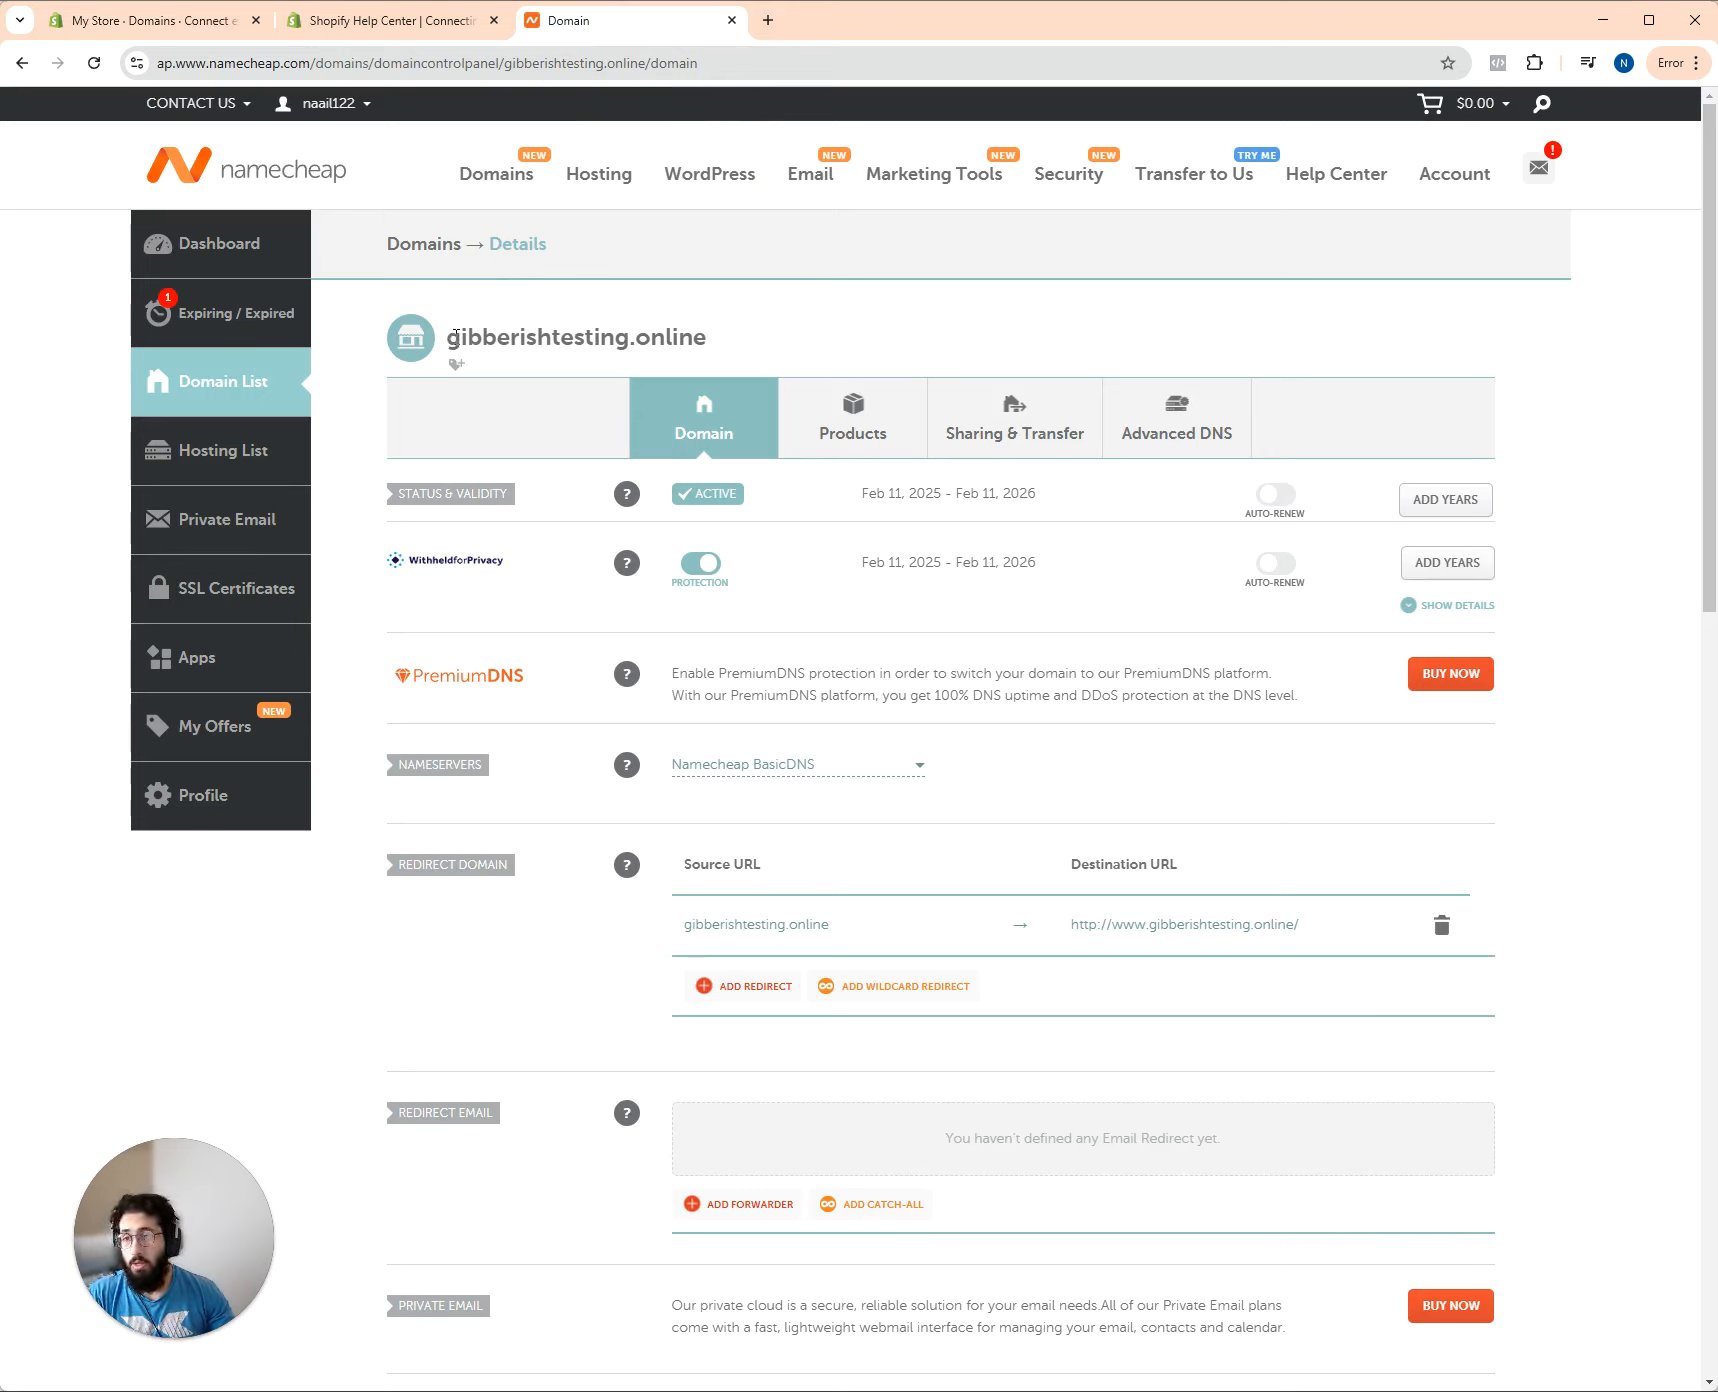
{"action": "left_click_drag", "start_coordinate": [448, 337], "coordinate": [739, 348]}
{"action": "key", "text": "ctrl+c"}
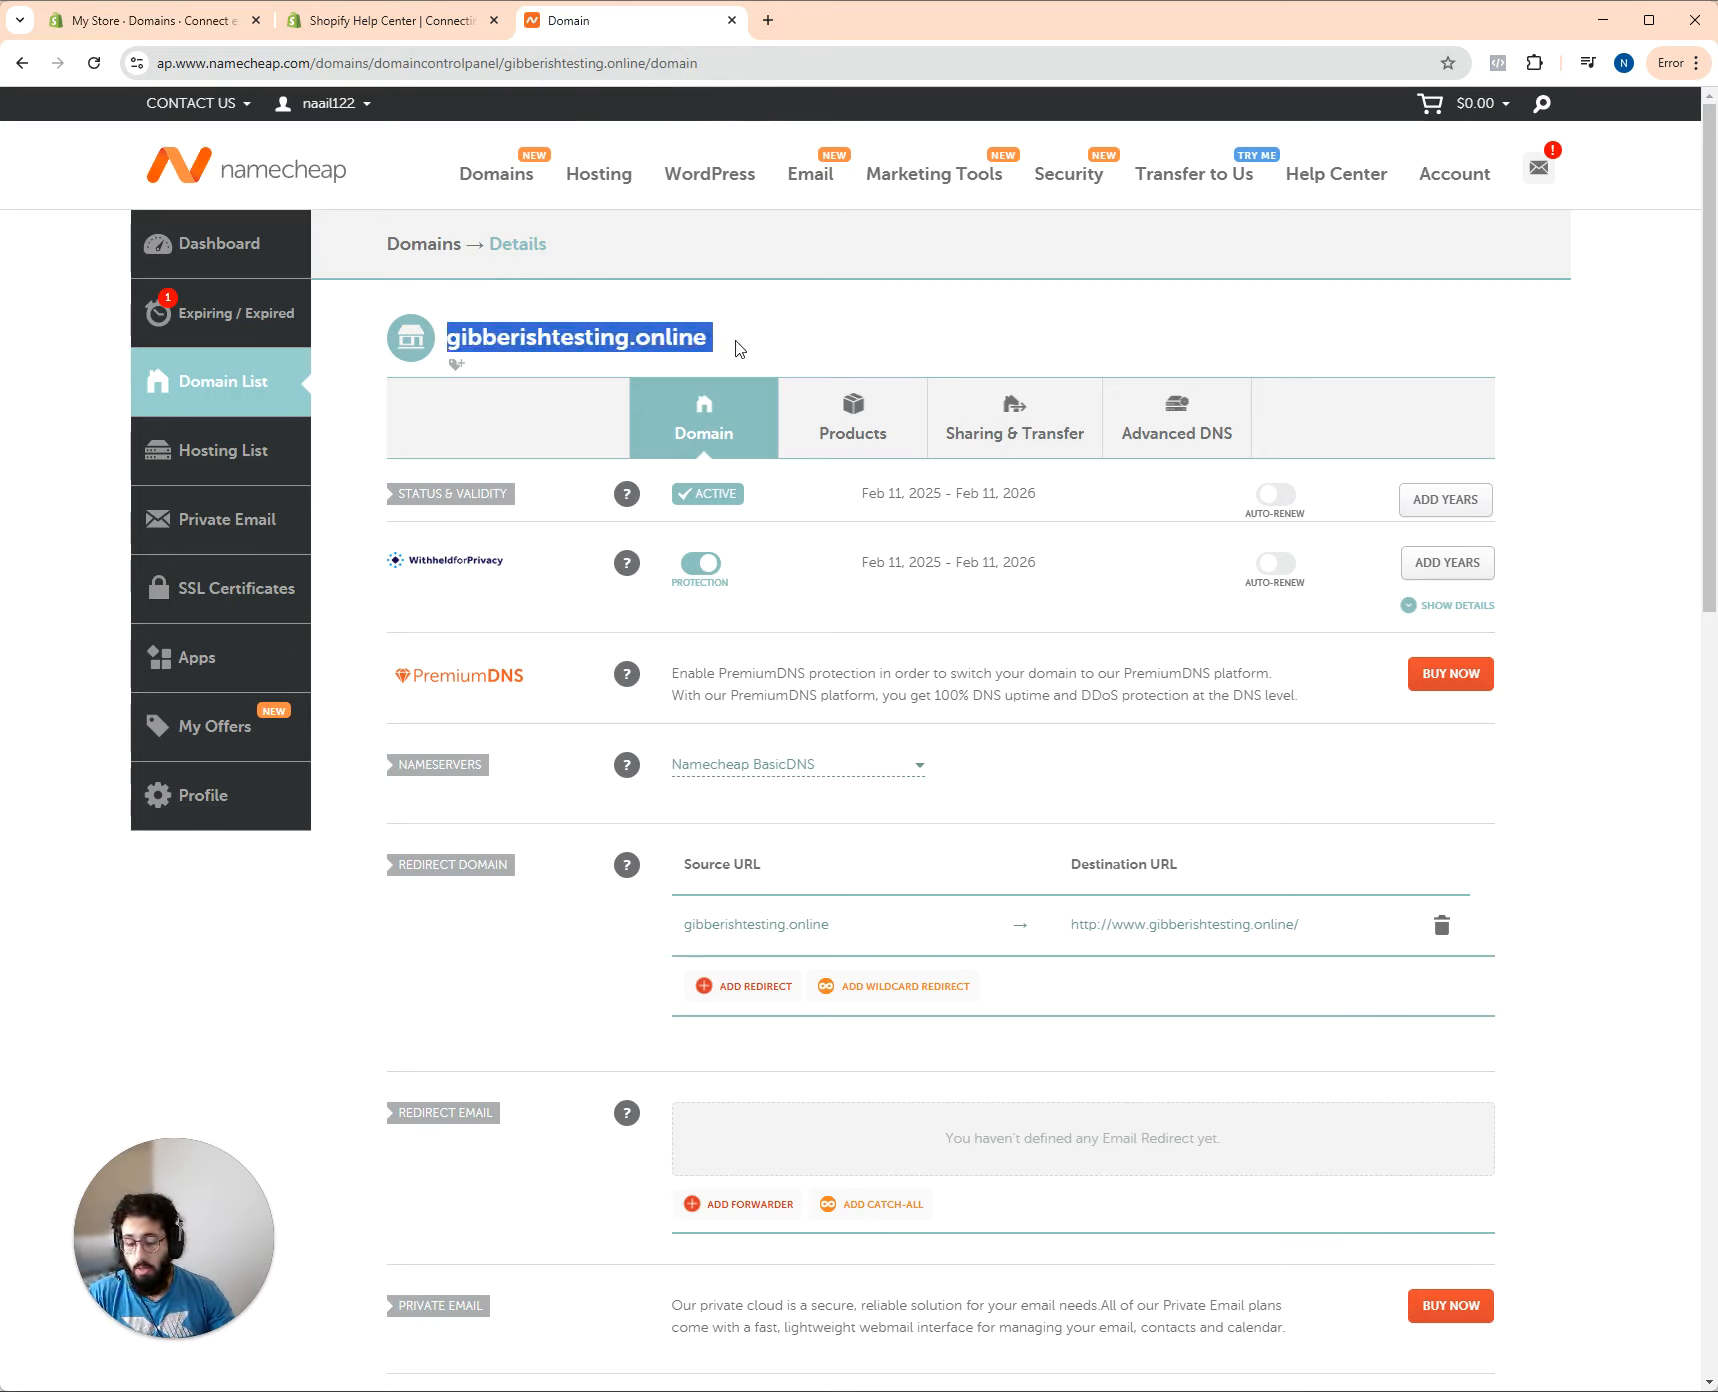
{"action": "left_click", "coordinate": [150, 20]}
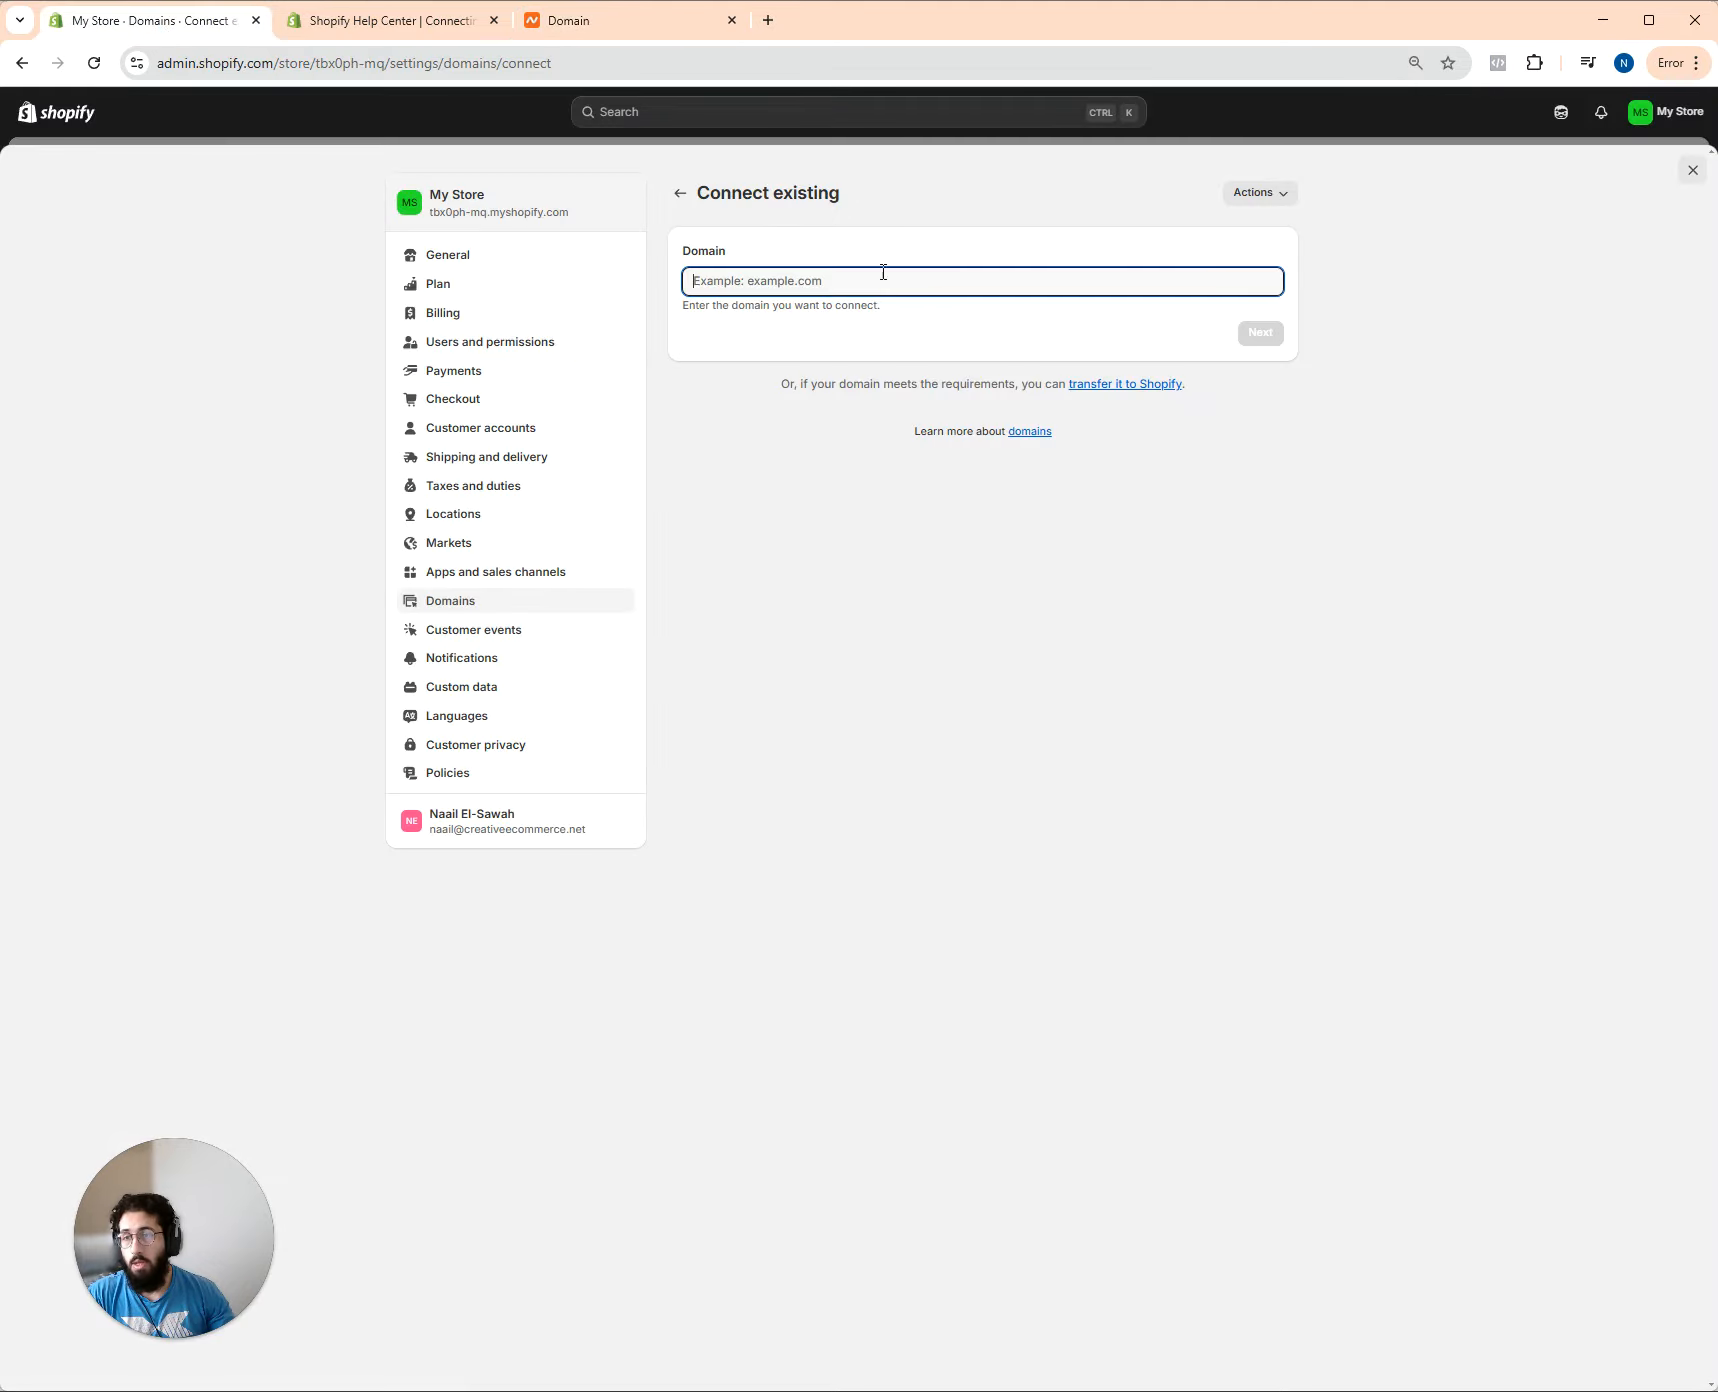
{"action": "key", "text": "ctrl+v"}
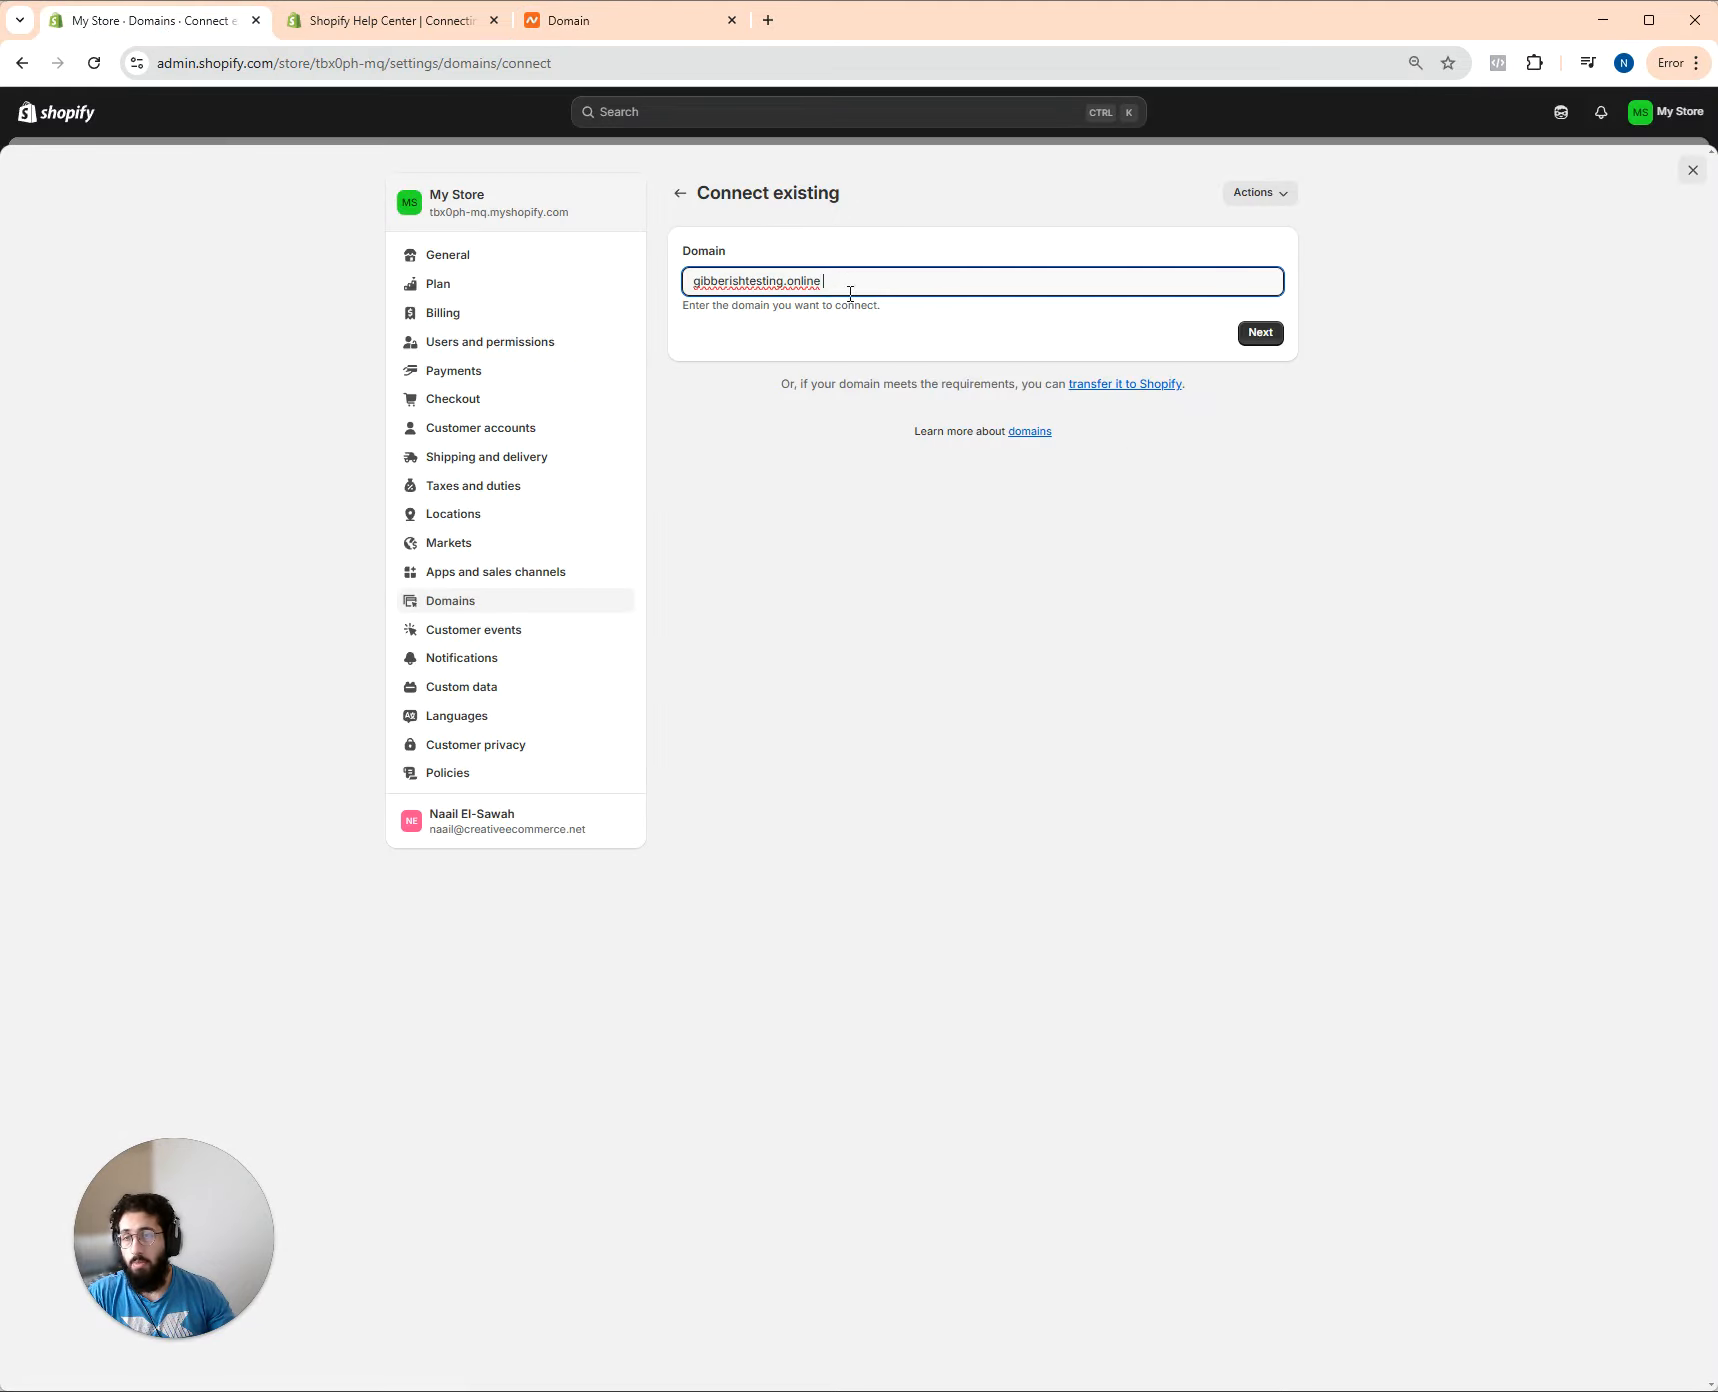
{"action": "left_click", "coordinate": [1258, 334]}
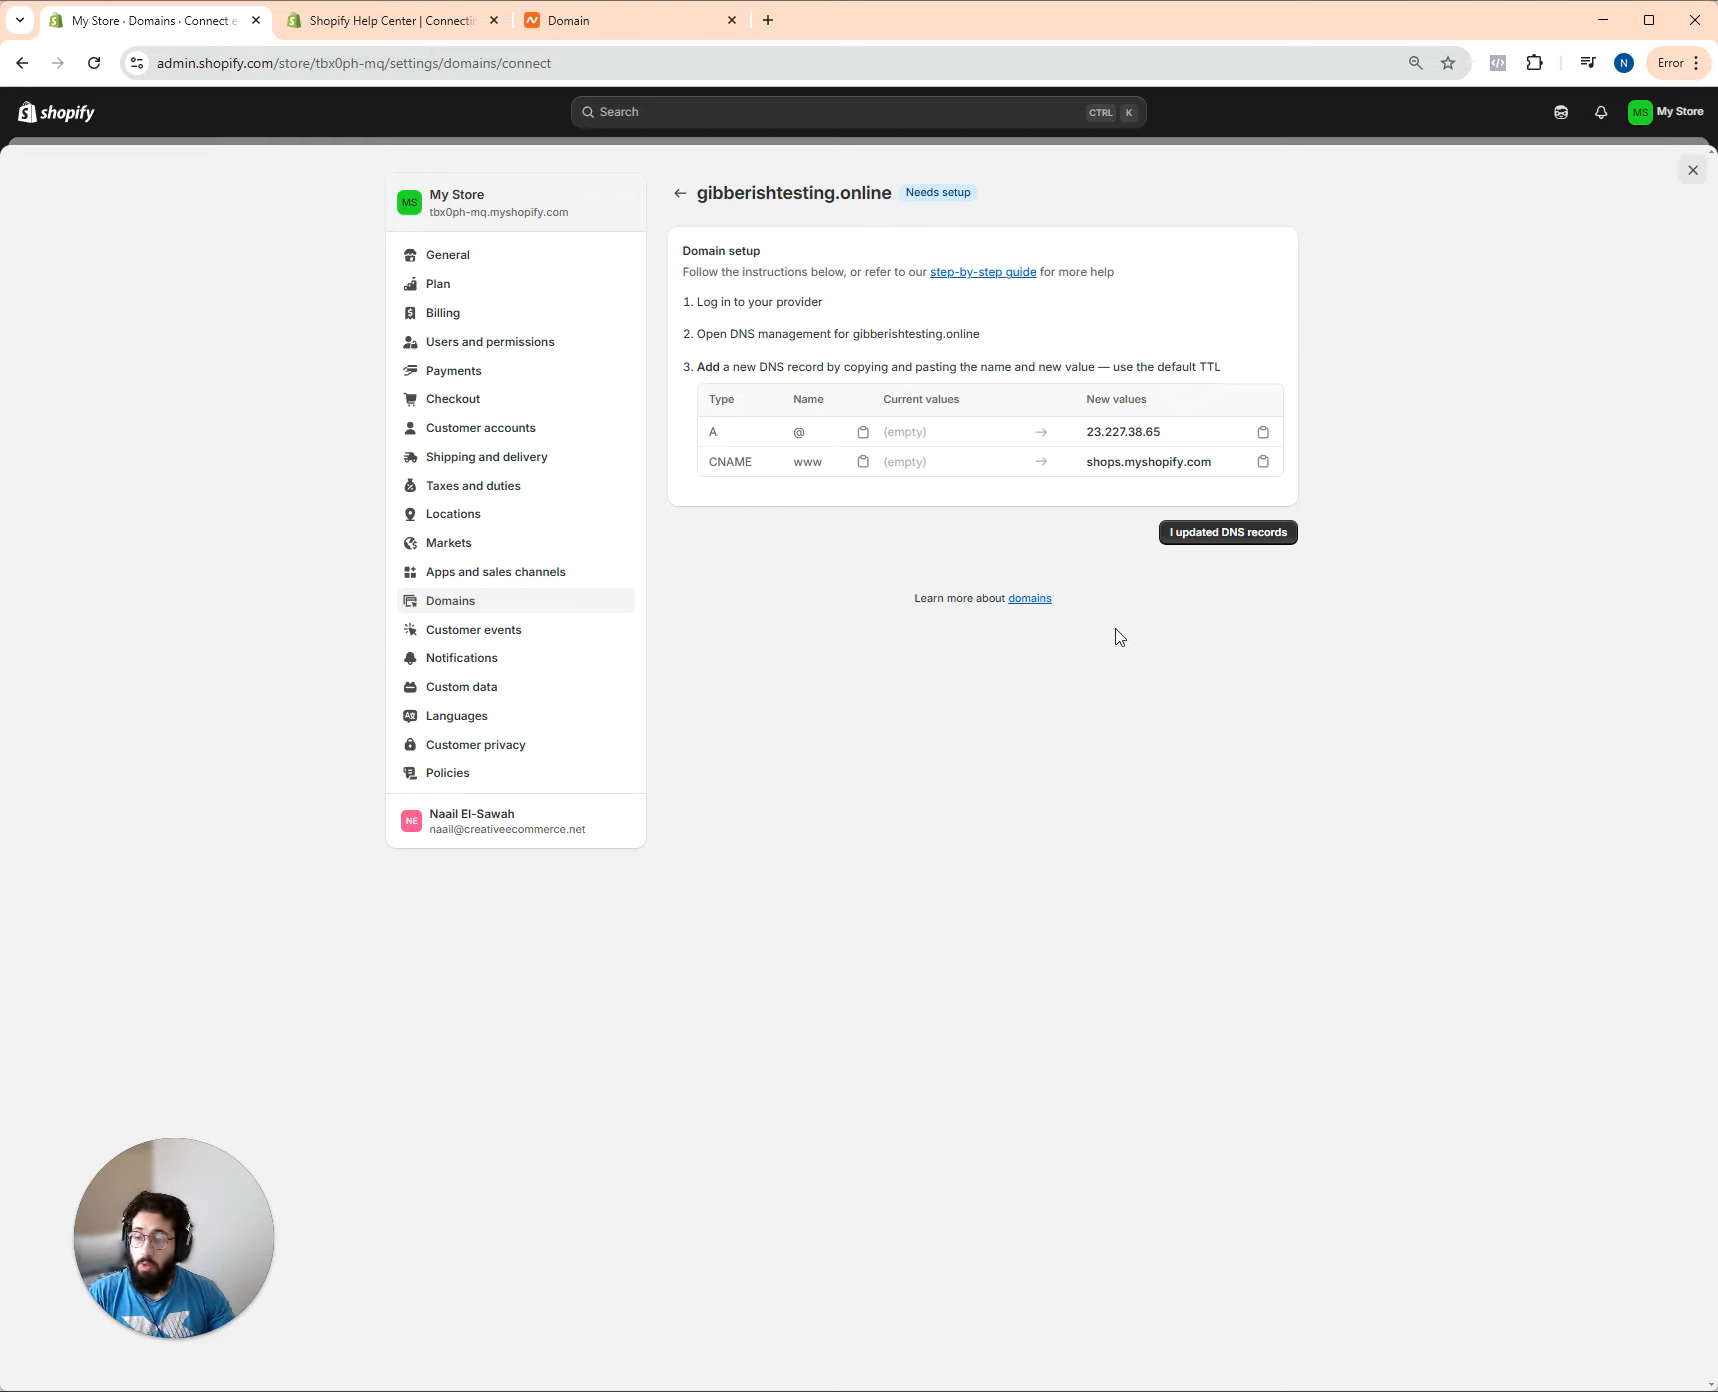
Switch to Namecheap, open the advanced DNS settings of gibberishtesting.online and add a new host record row
{"action": "left_click", "coordinate": [578, 30]}
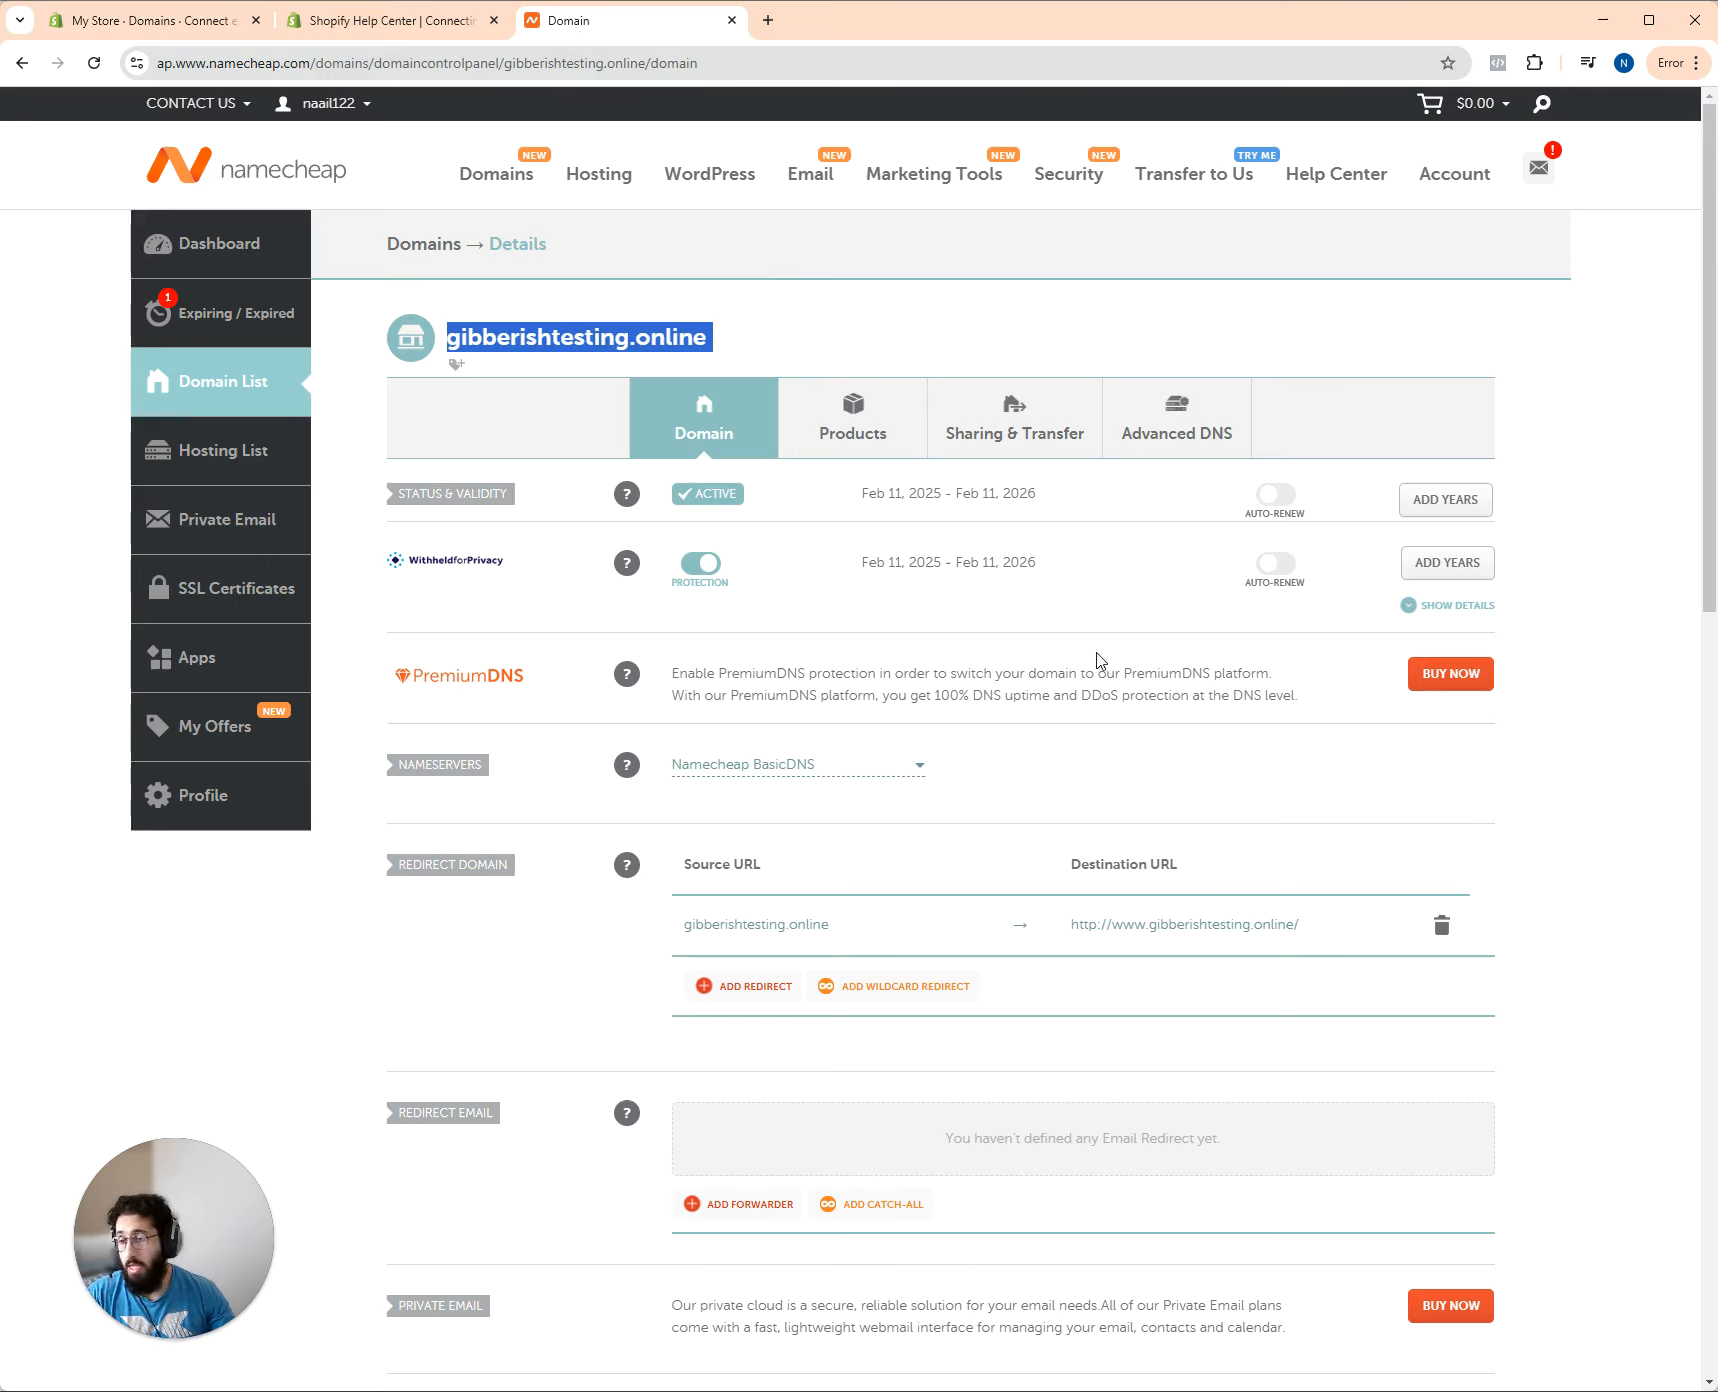
{"action": "left_click", "coordinate": [1175, 425]}
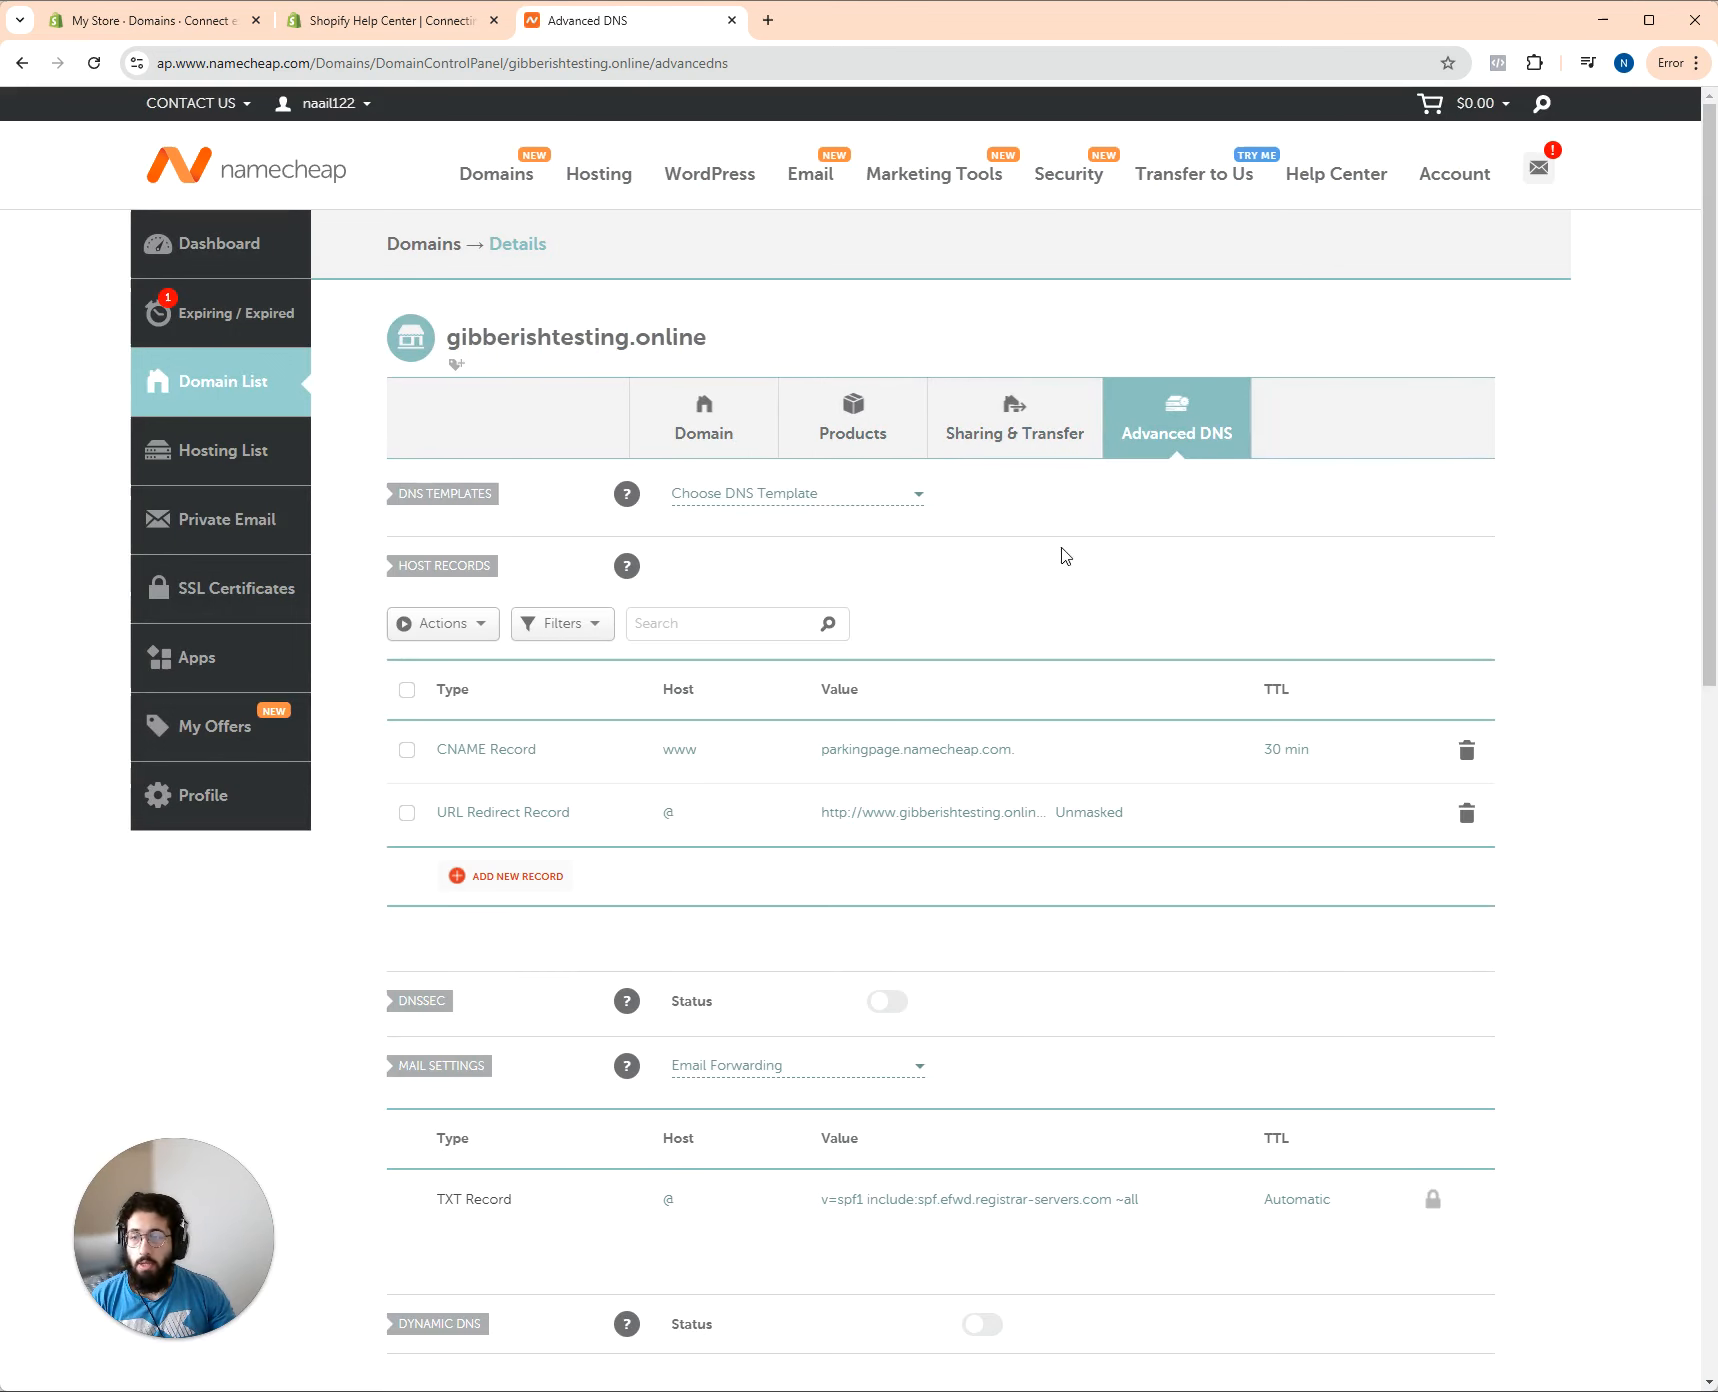
{"action": "scroll", "coordinate": [1300, 515], "scroll_direction": "down", "scroll_amount": 4}
{"action": "scroll", "coordinate": [1040, 576], "scroll_direction": "up", "scroll_amount": 3}
{"action": "scroll", "coordinate": [1040, 576], "scroll_direction": "up", "scroll_amount": 1}
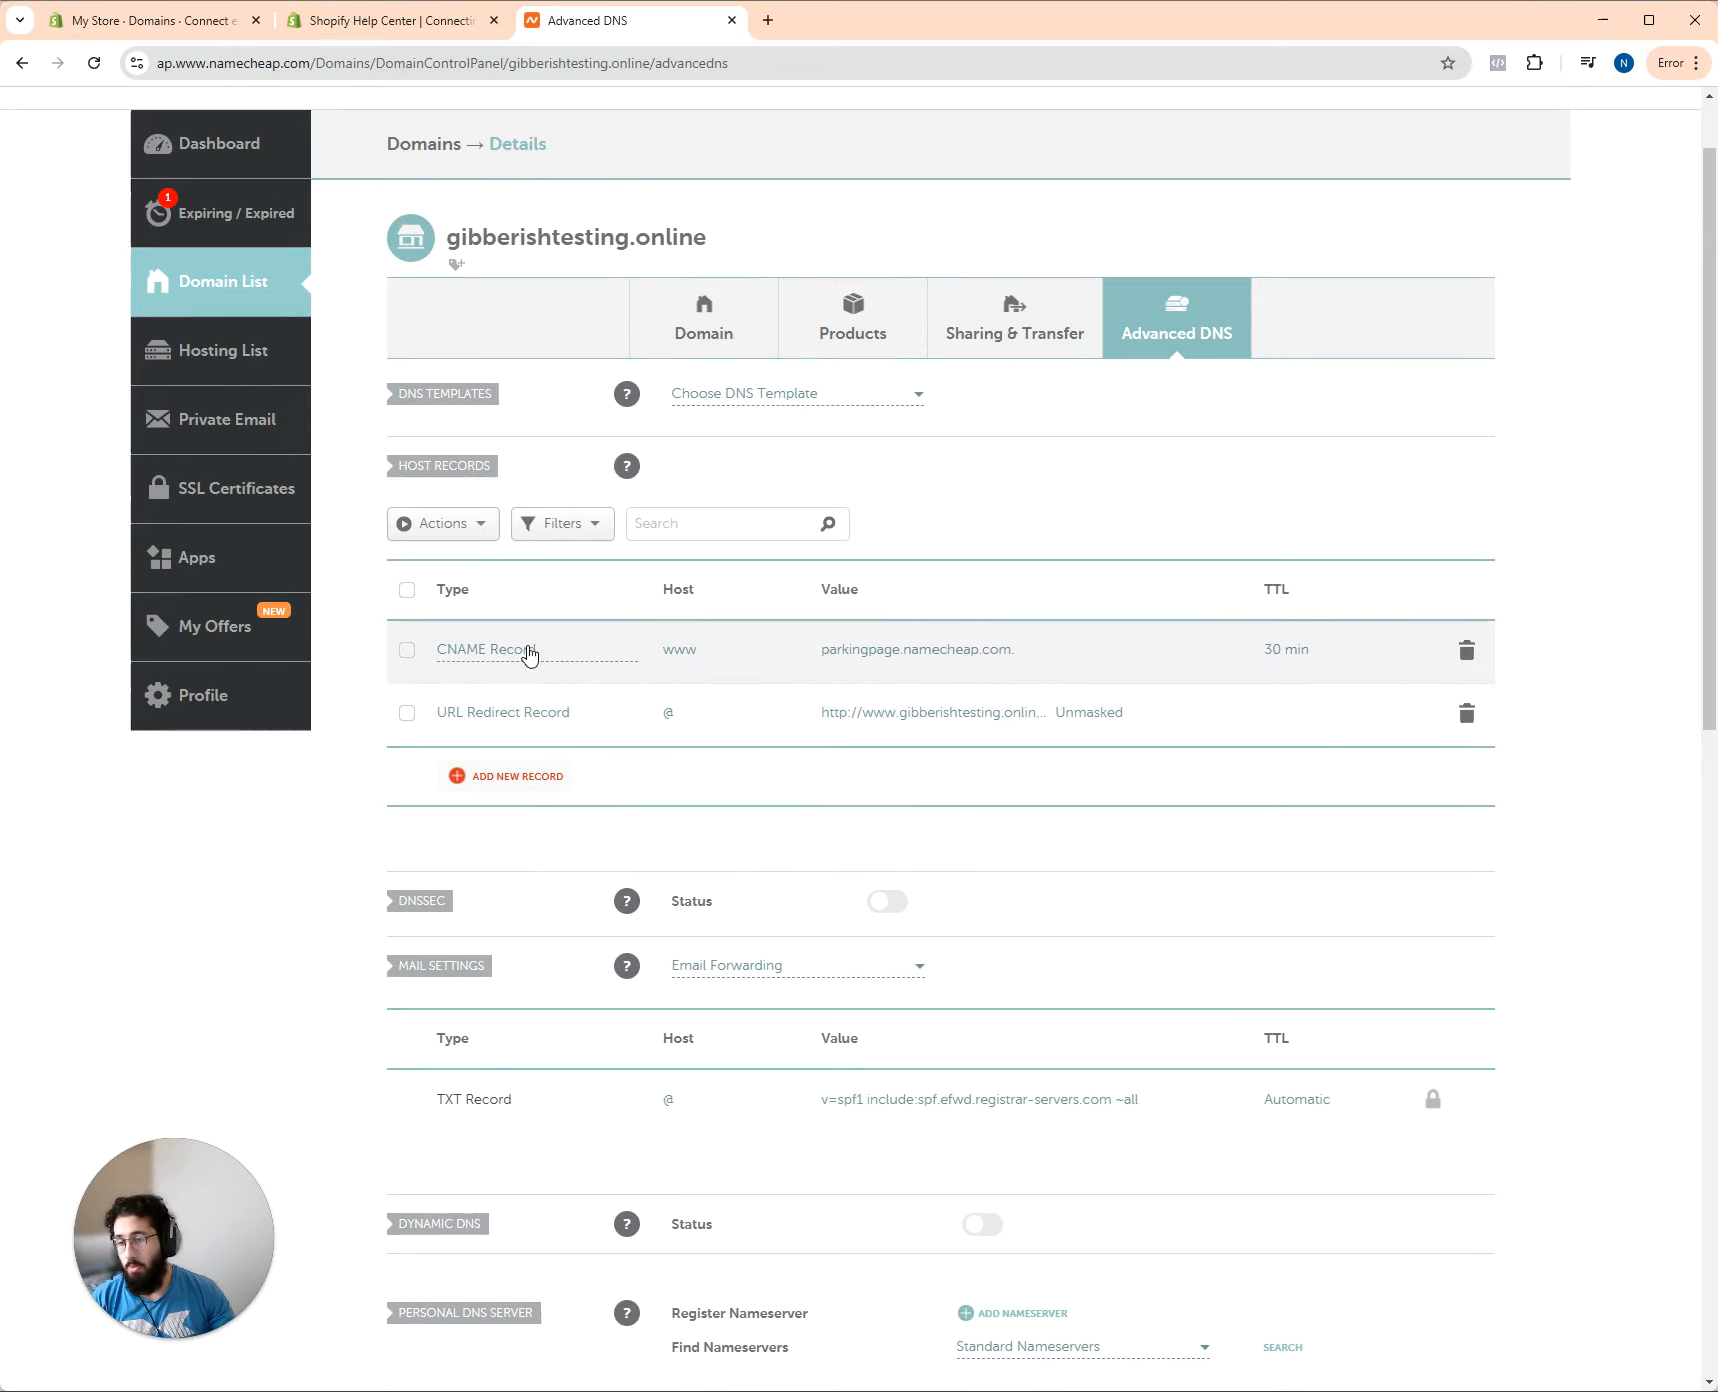
{"action": "scroll", "coordinate": [520, 790], "scroll_direction": "down", "scroll_amount": 3}
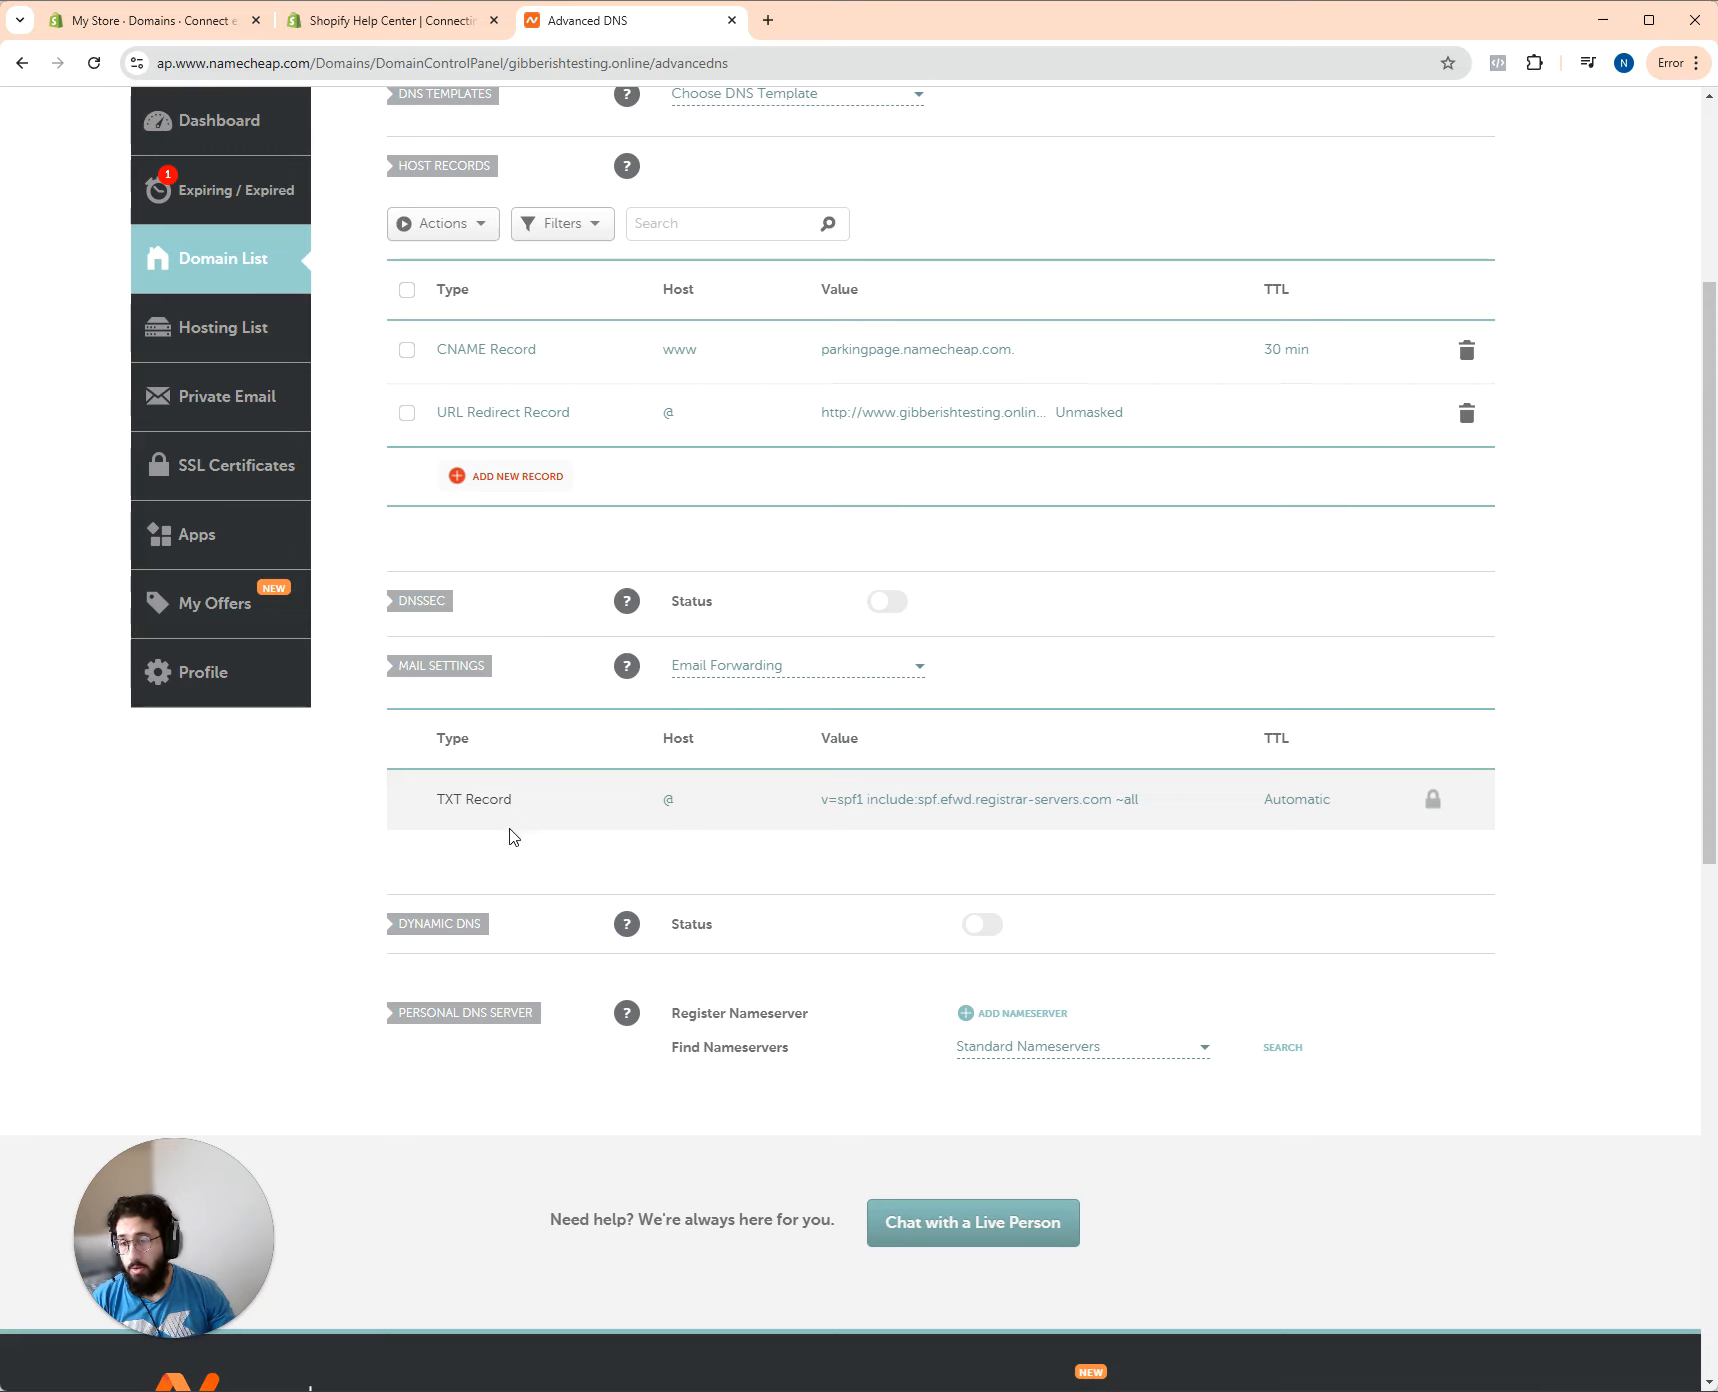
{"action": "scroll", "coordinate": [499, 805], "scroll_direction": "up", "scroll_amount": 1}
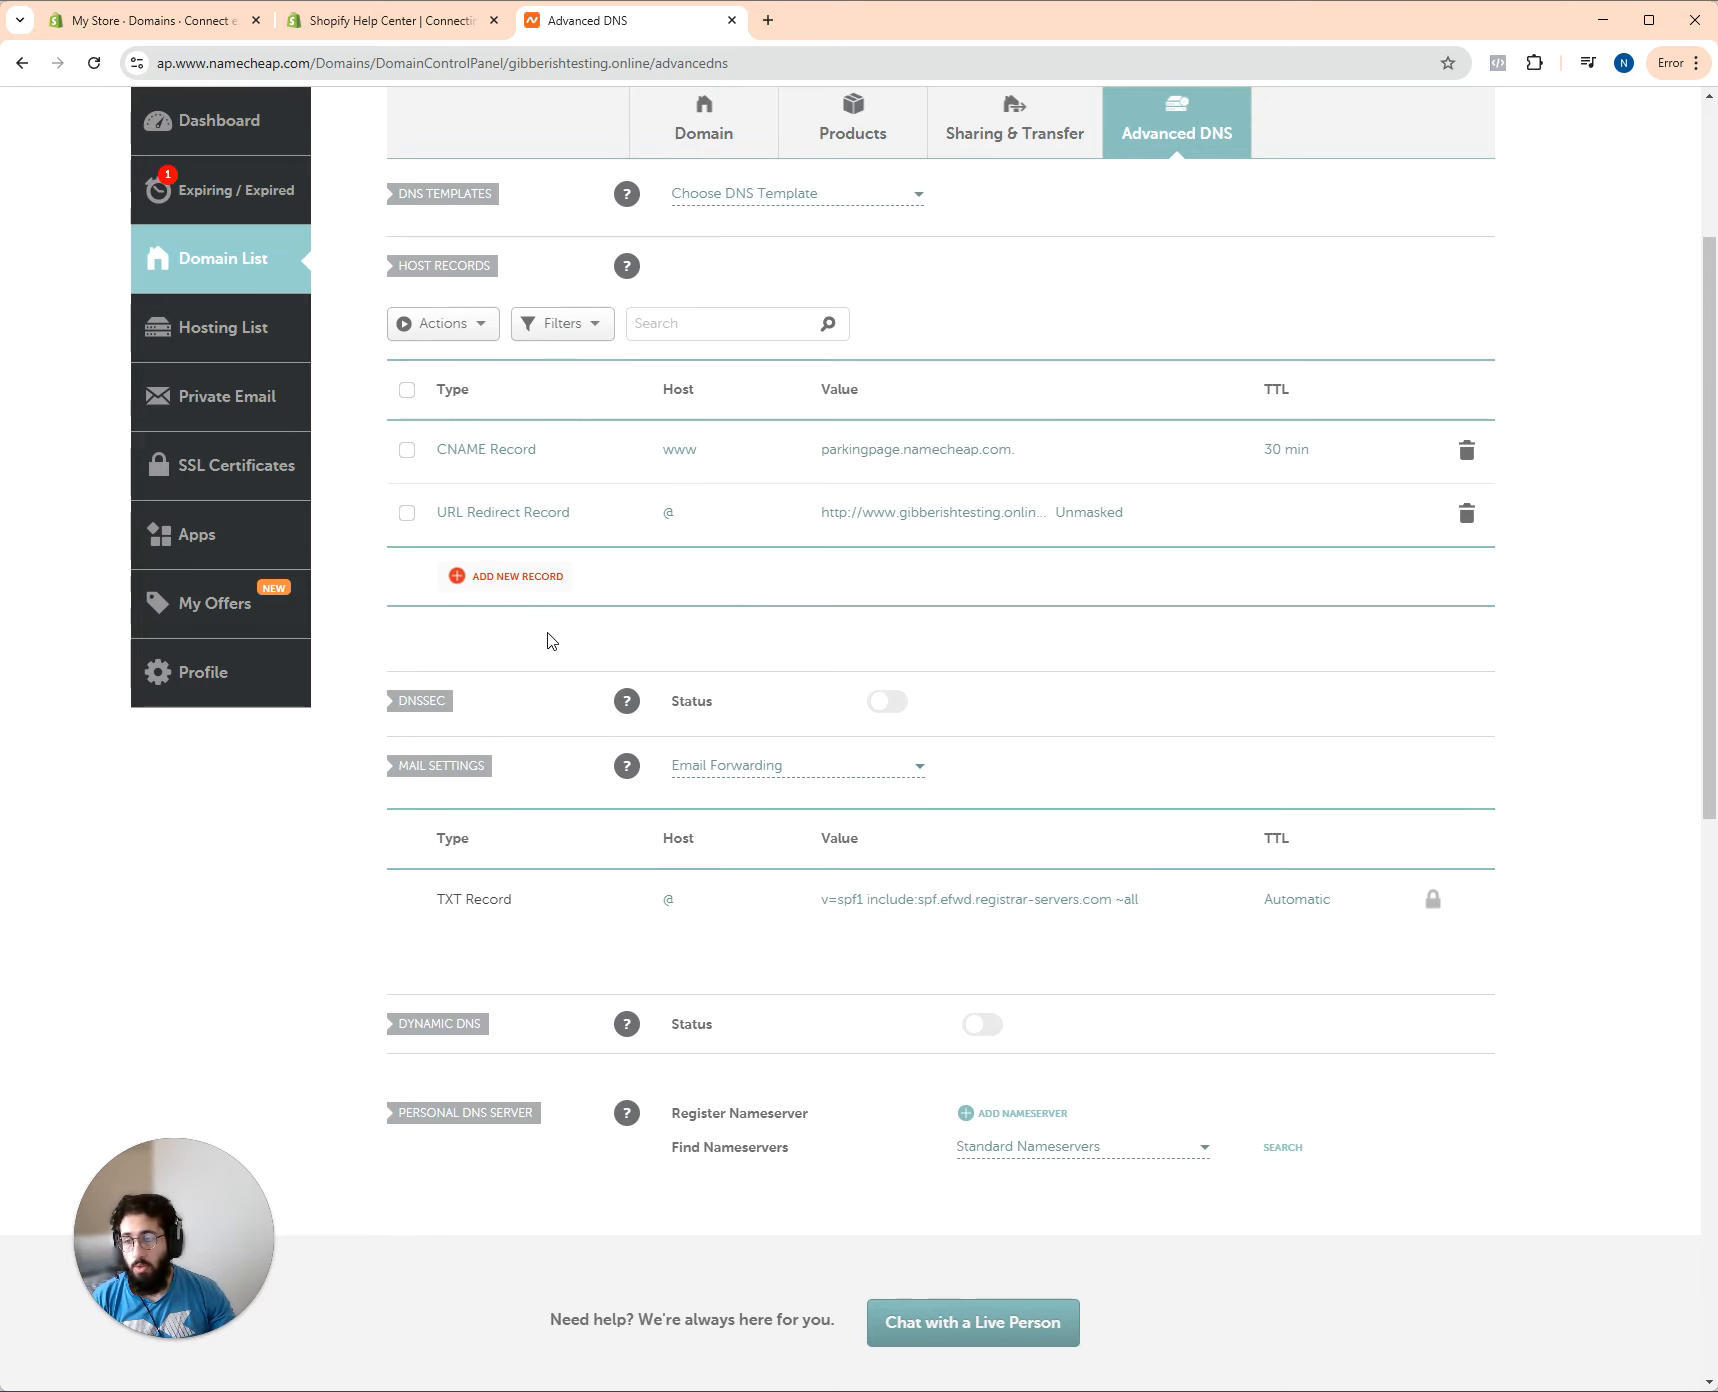
{"action": "left_click", "coordinate": [490, 576]}
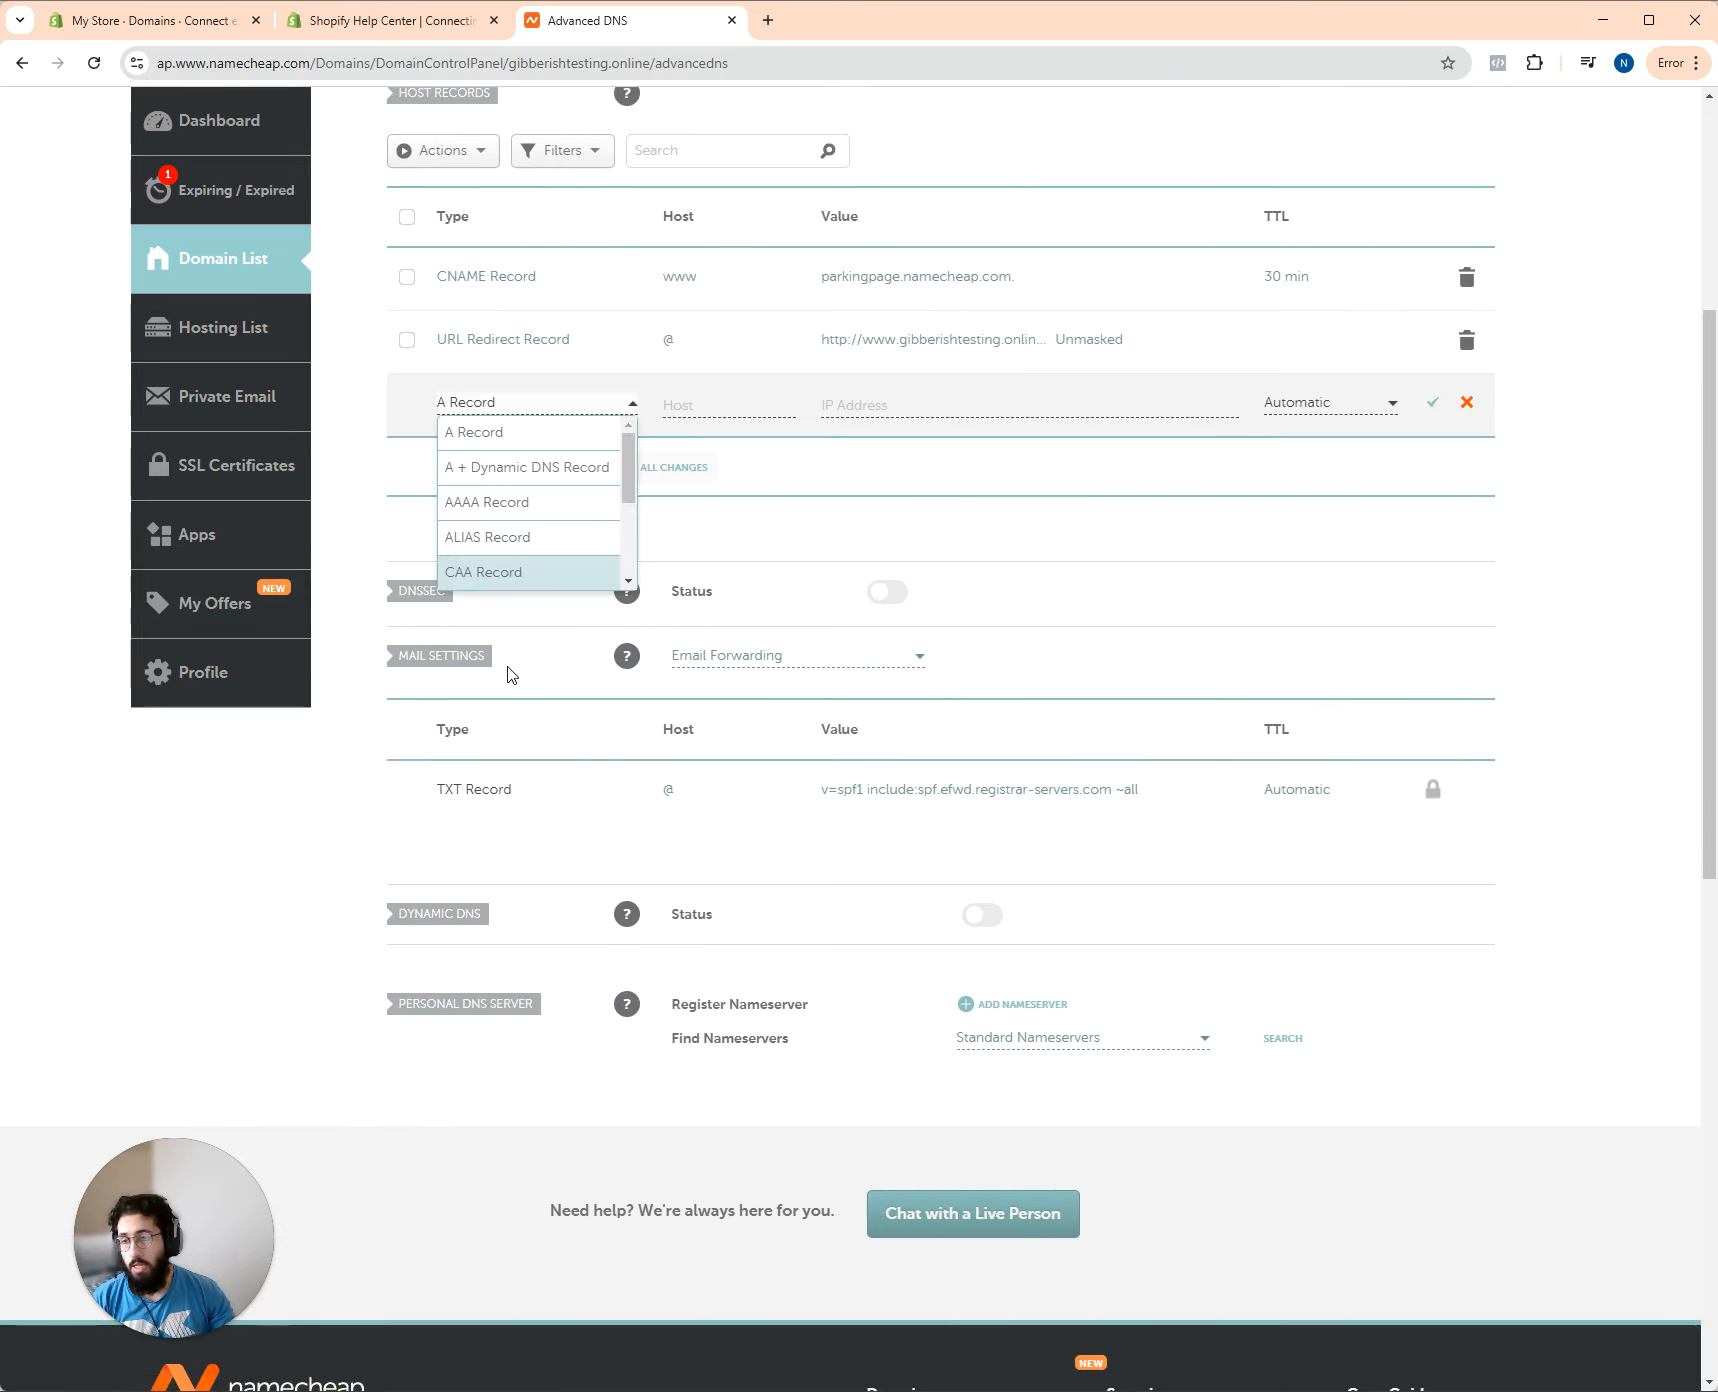
{"action": "scroll", "coordinate": [522, 475], "scroll_direction": "down", "scroll_amount": 3}
{"action": "scroll", "coordinate": [520, 490], "scroll_direction": "up", "scroll_amount": 2}
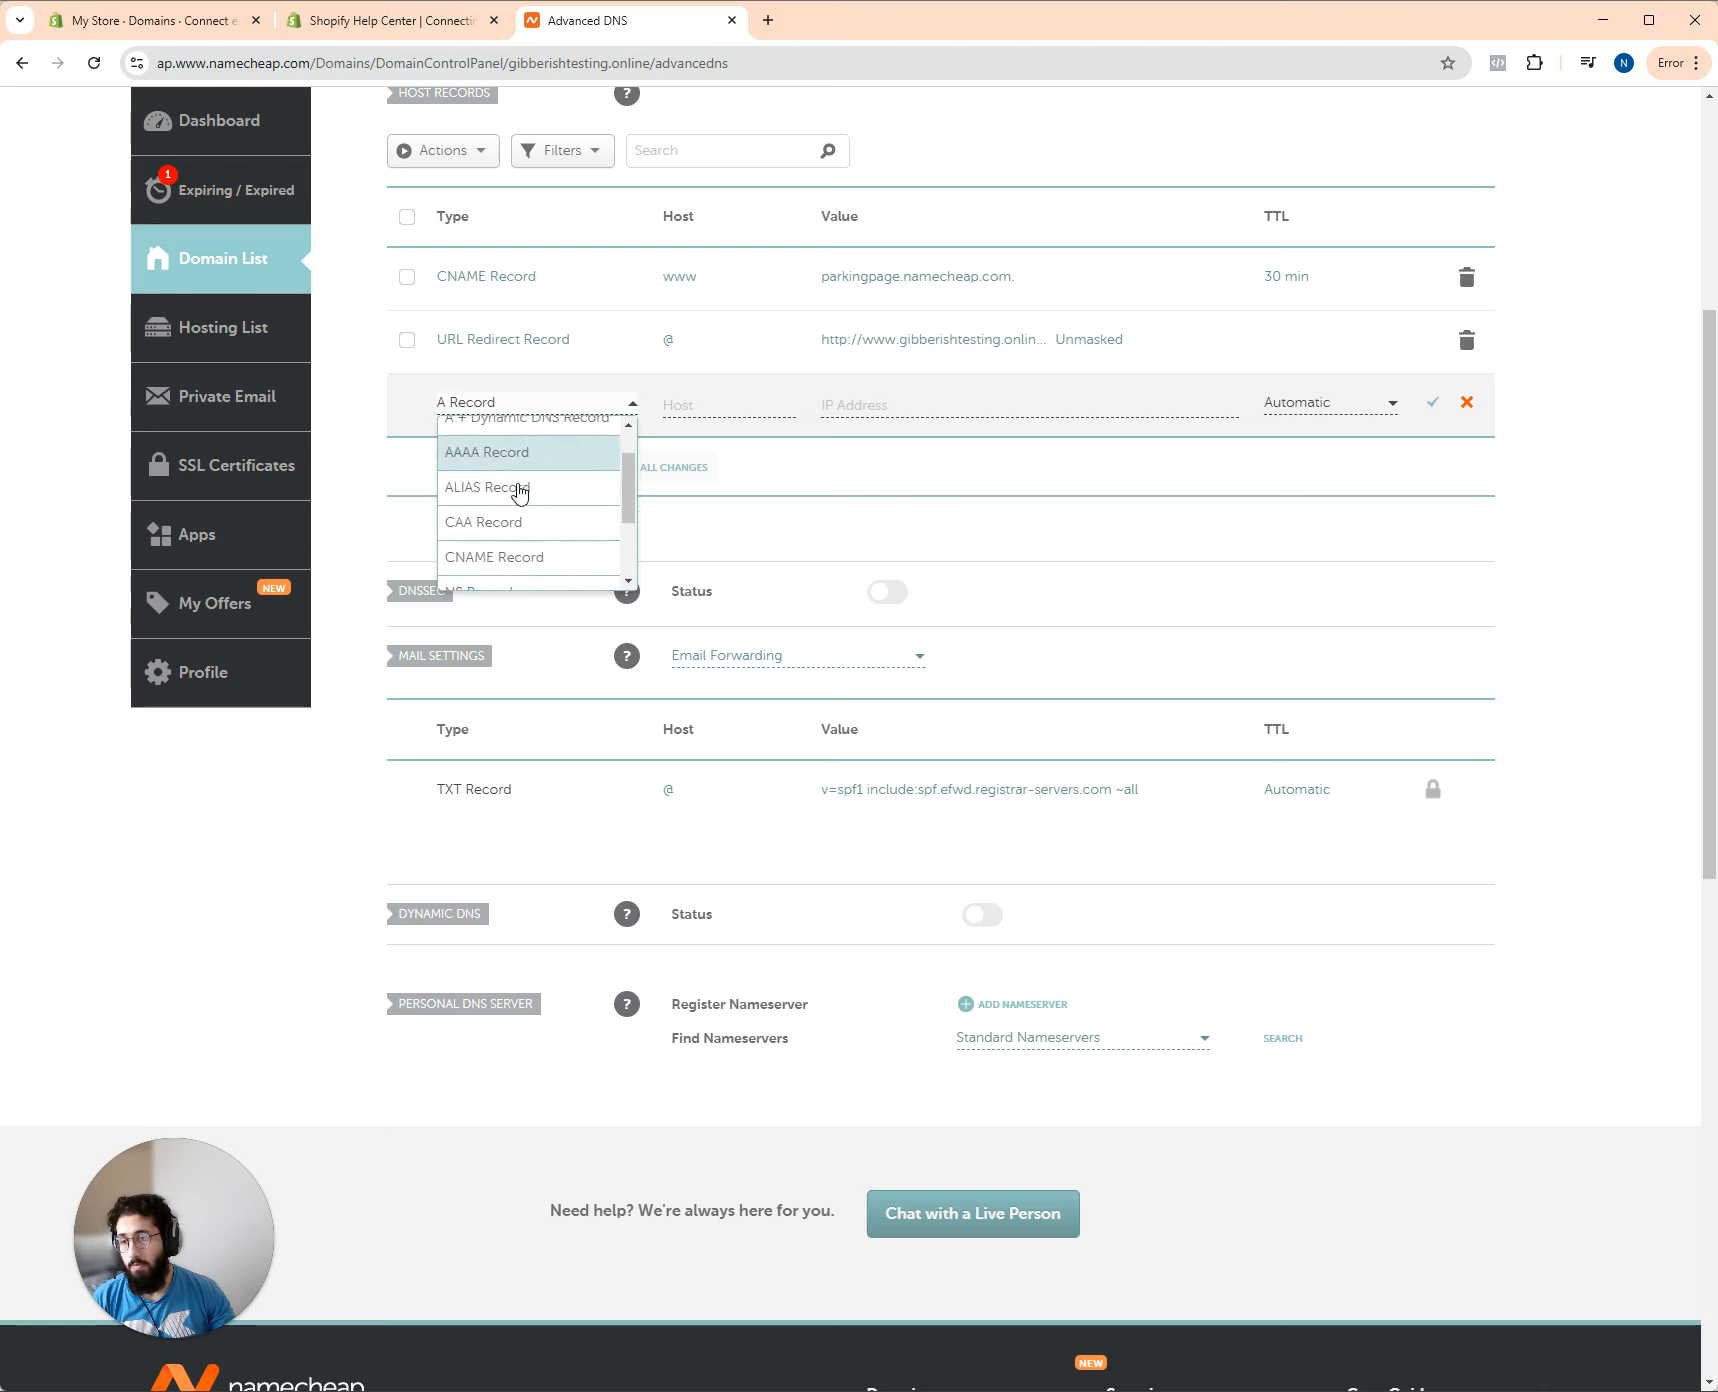
{"action": "scroll", "coordinate": [518, 497], "scroll_direction": "down", "scroll_amount": 2}
{"action": "scroll", "coordinate": [518, 497], "scroll_direction": "up", "scroll_amount": 3}
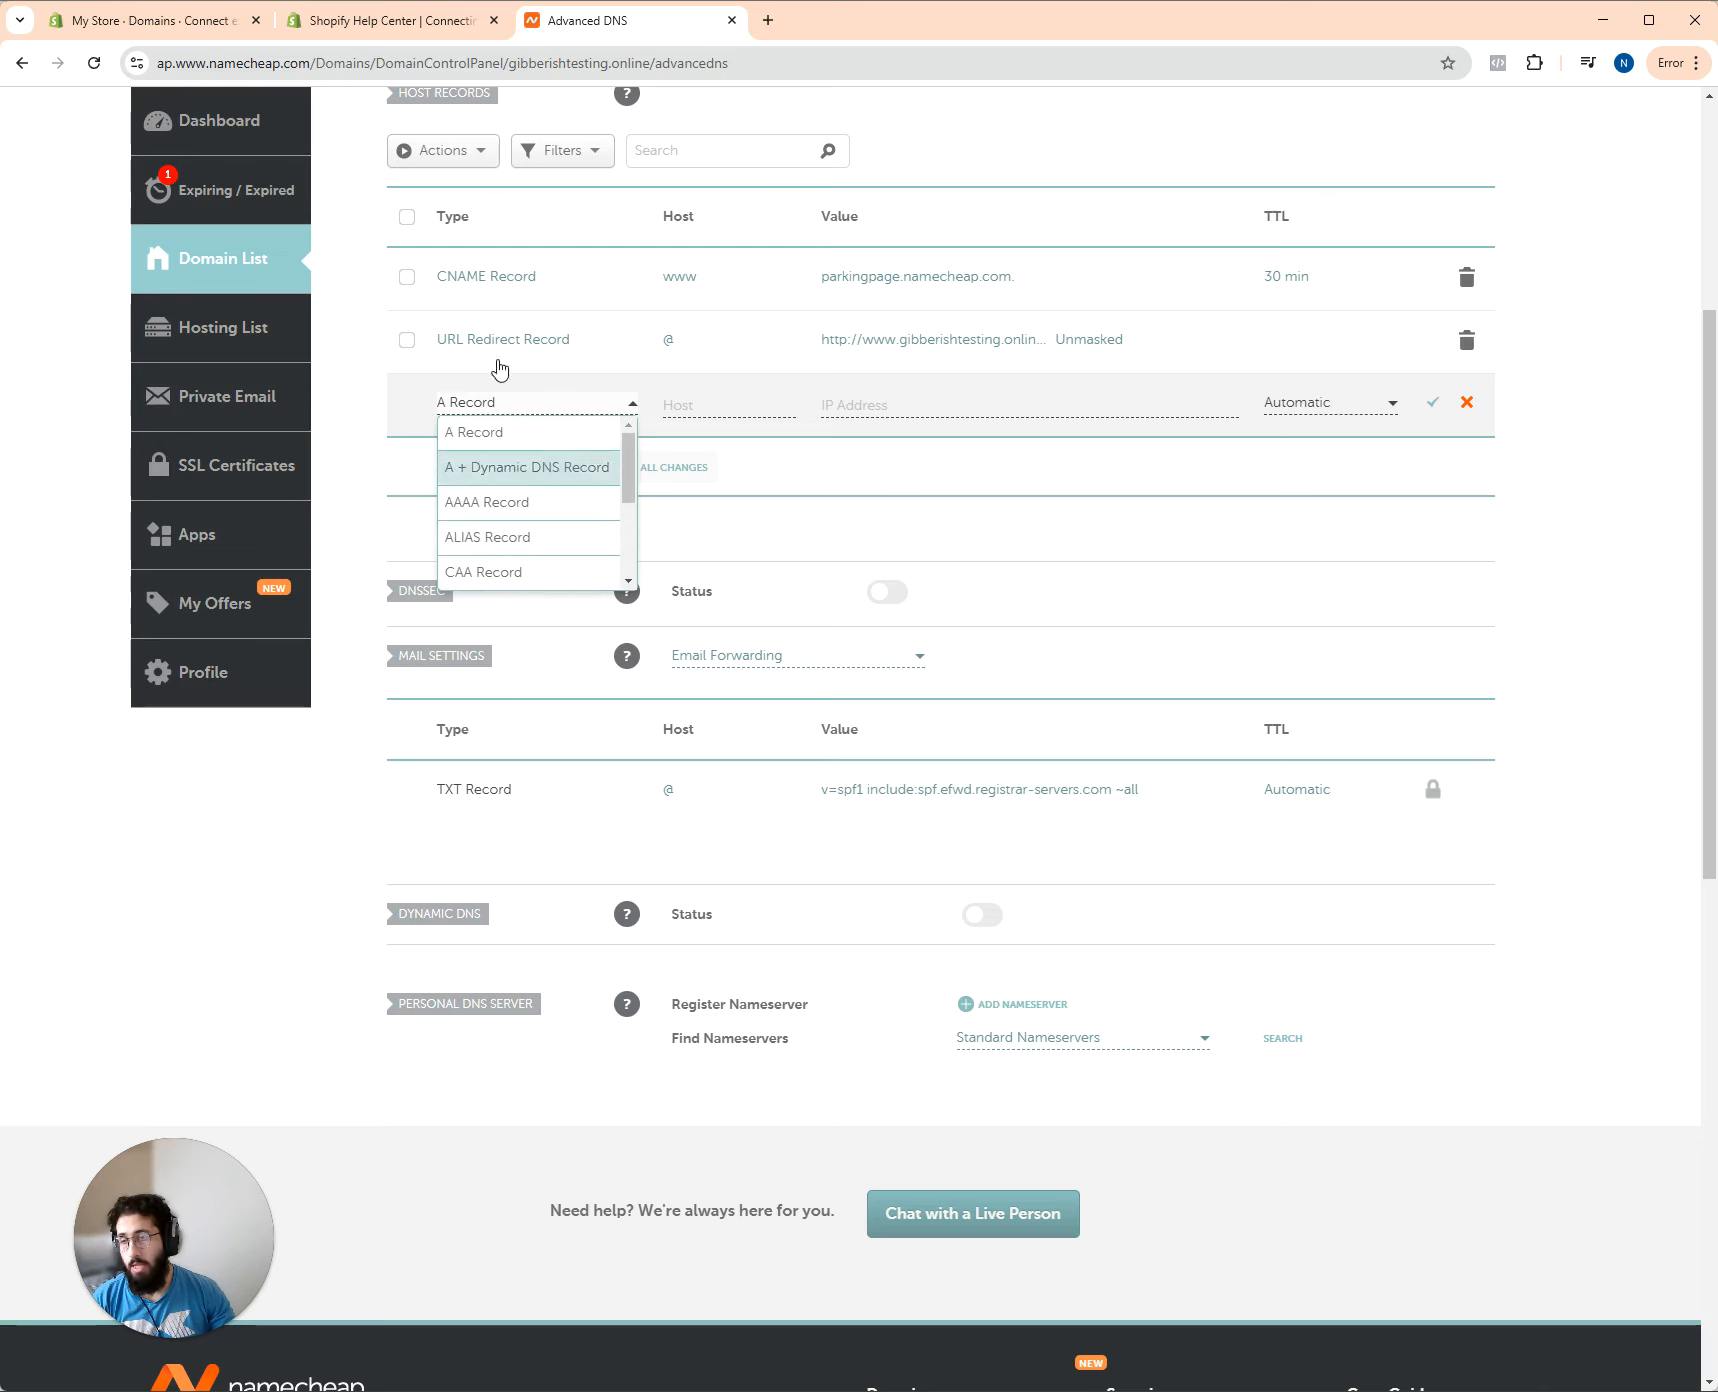
Switch to Shopify and copy the A record's new value, 23.227.38.65, from the domain setup instructions
{"action": "left_click", "coordinate": [157, 18]}
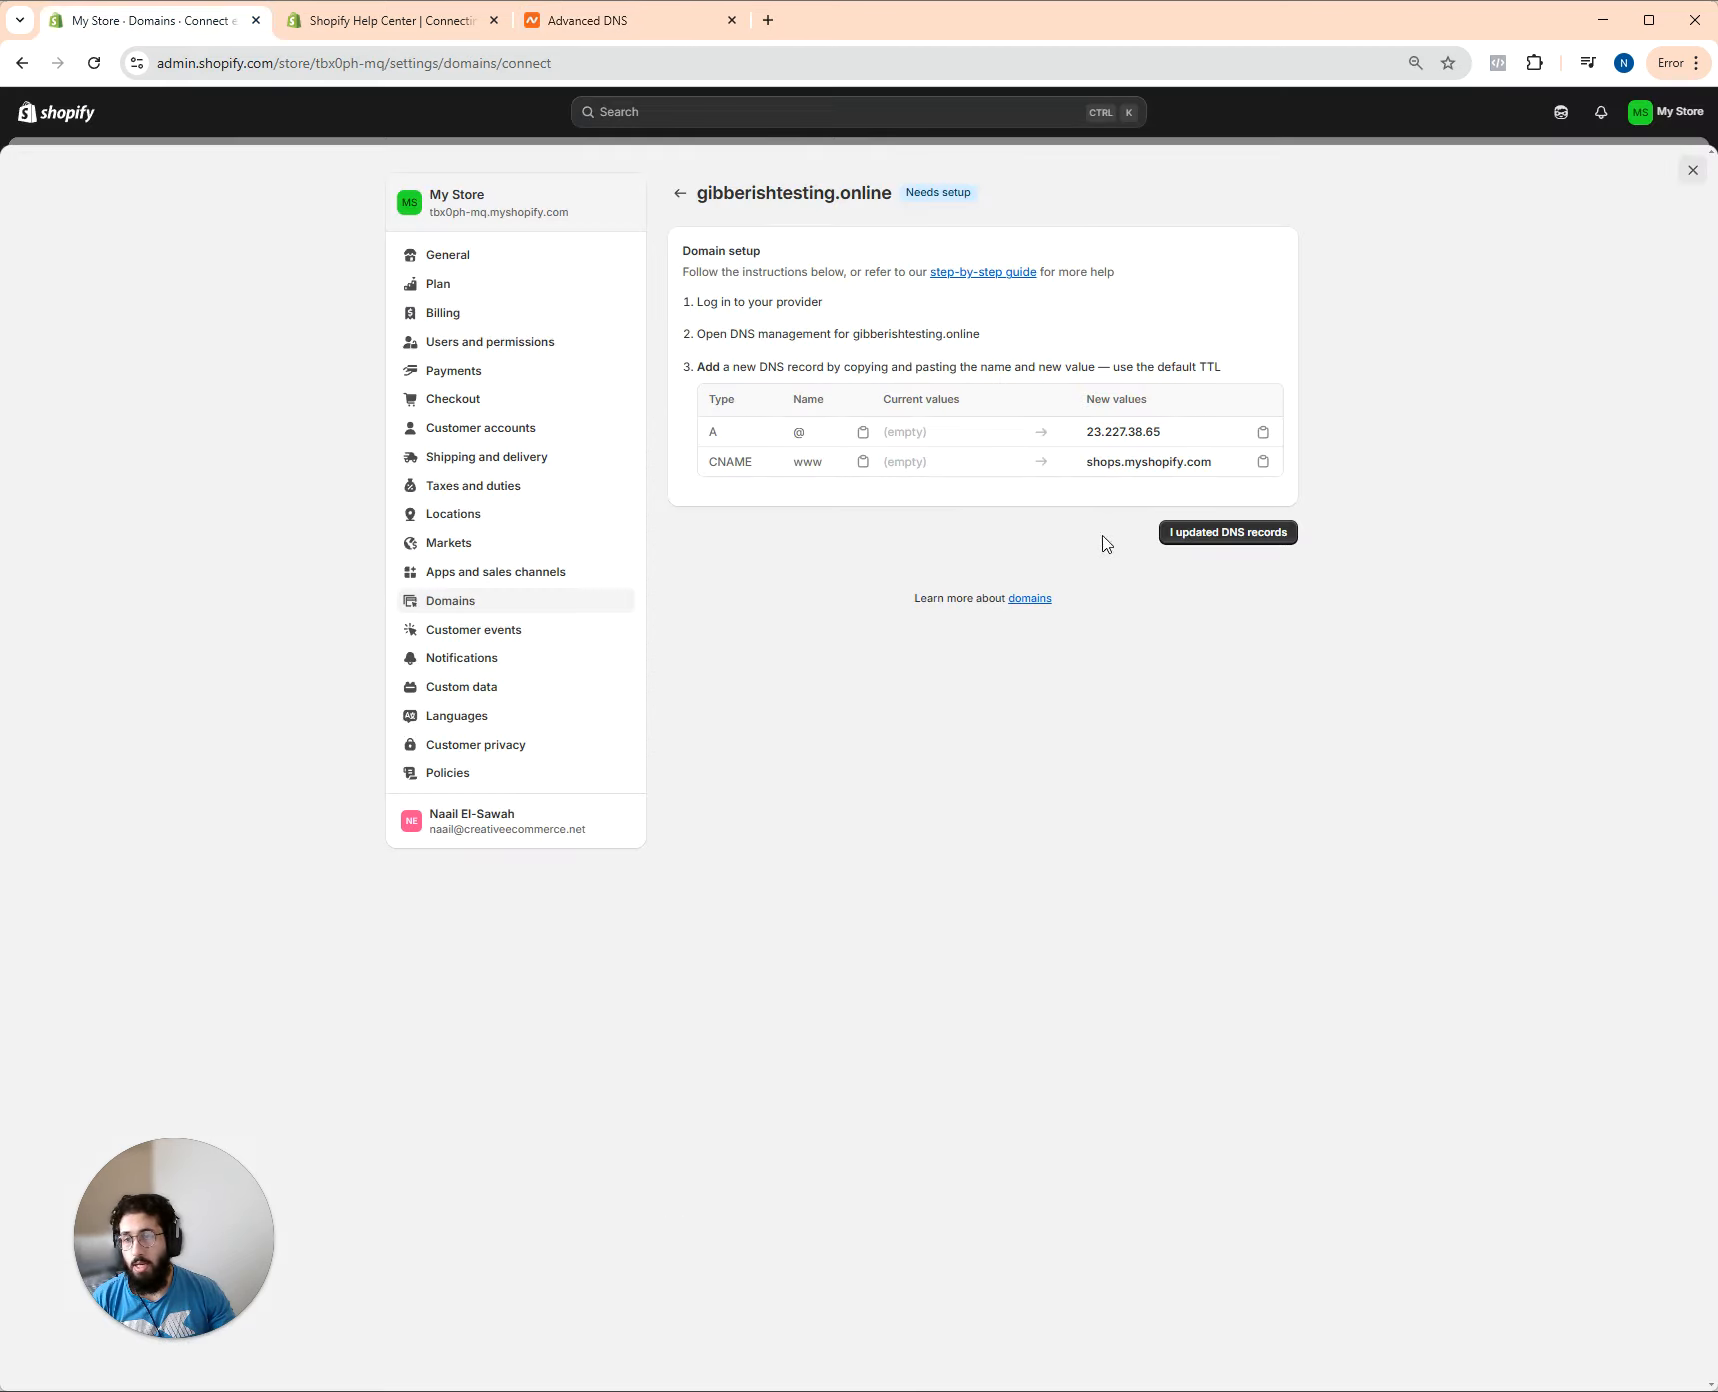
{"action": "double_click", "coordinate": [711, 433]}
{"action": "double_click", "coordinate": [712, 464]}
{"action": "left_click", "coordinate": [753, 512]}
{"action": "double_click", "coordinate": [712, 434]}
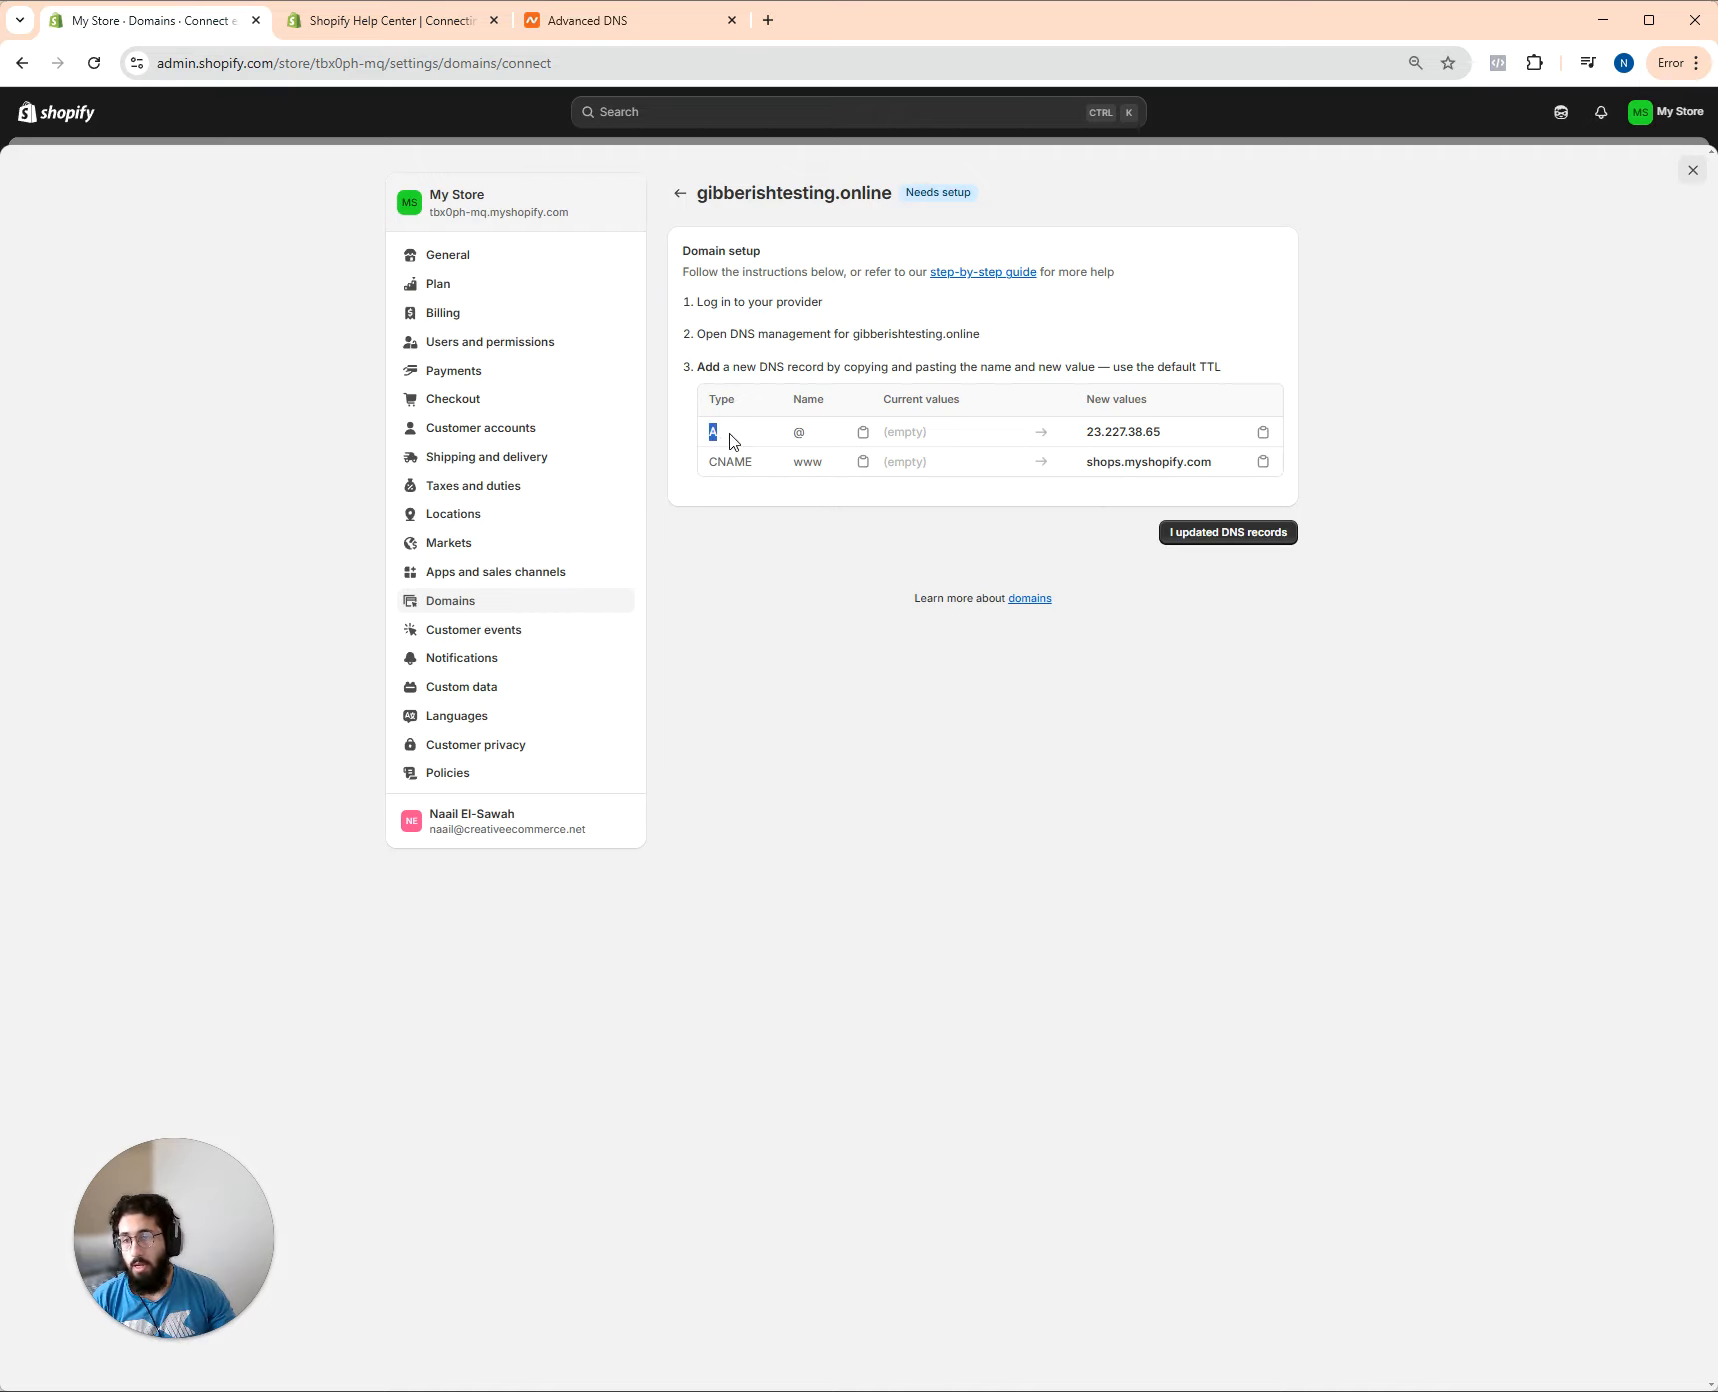
{"action": "left_click", "coordinate": [1032, 519]}
{"action": "left_click_drag", "start_coordinate": [1093, 432], "coordinate": [1212, 441]}
{"action": "left_click", "coordinate": [1218, 441]}
{"action": "left_click", "coordinate": [1262, 432]}
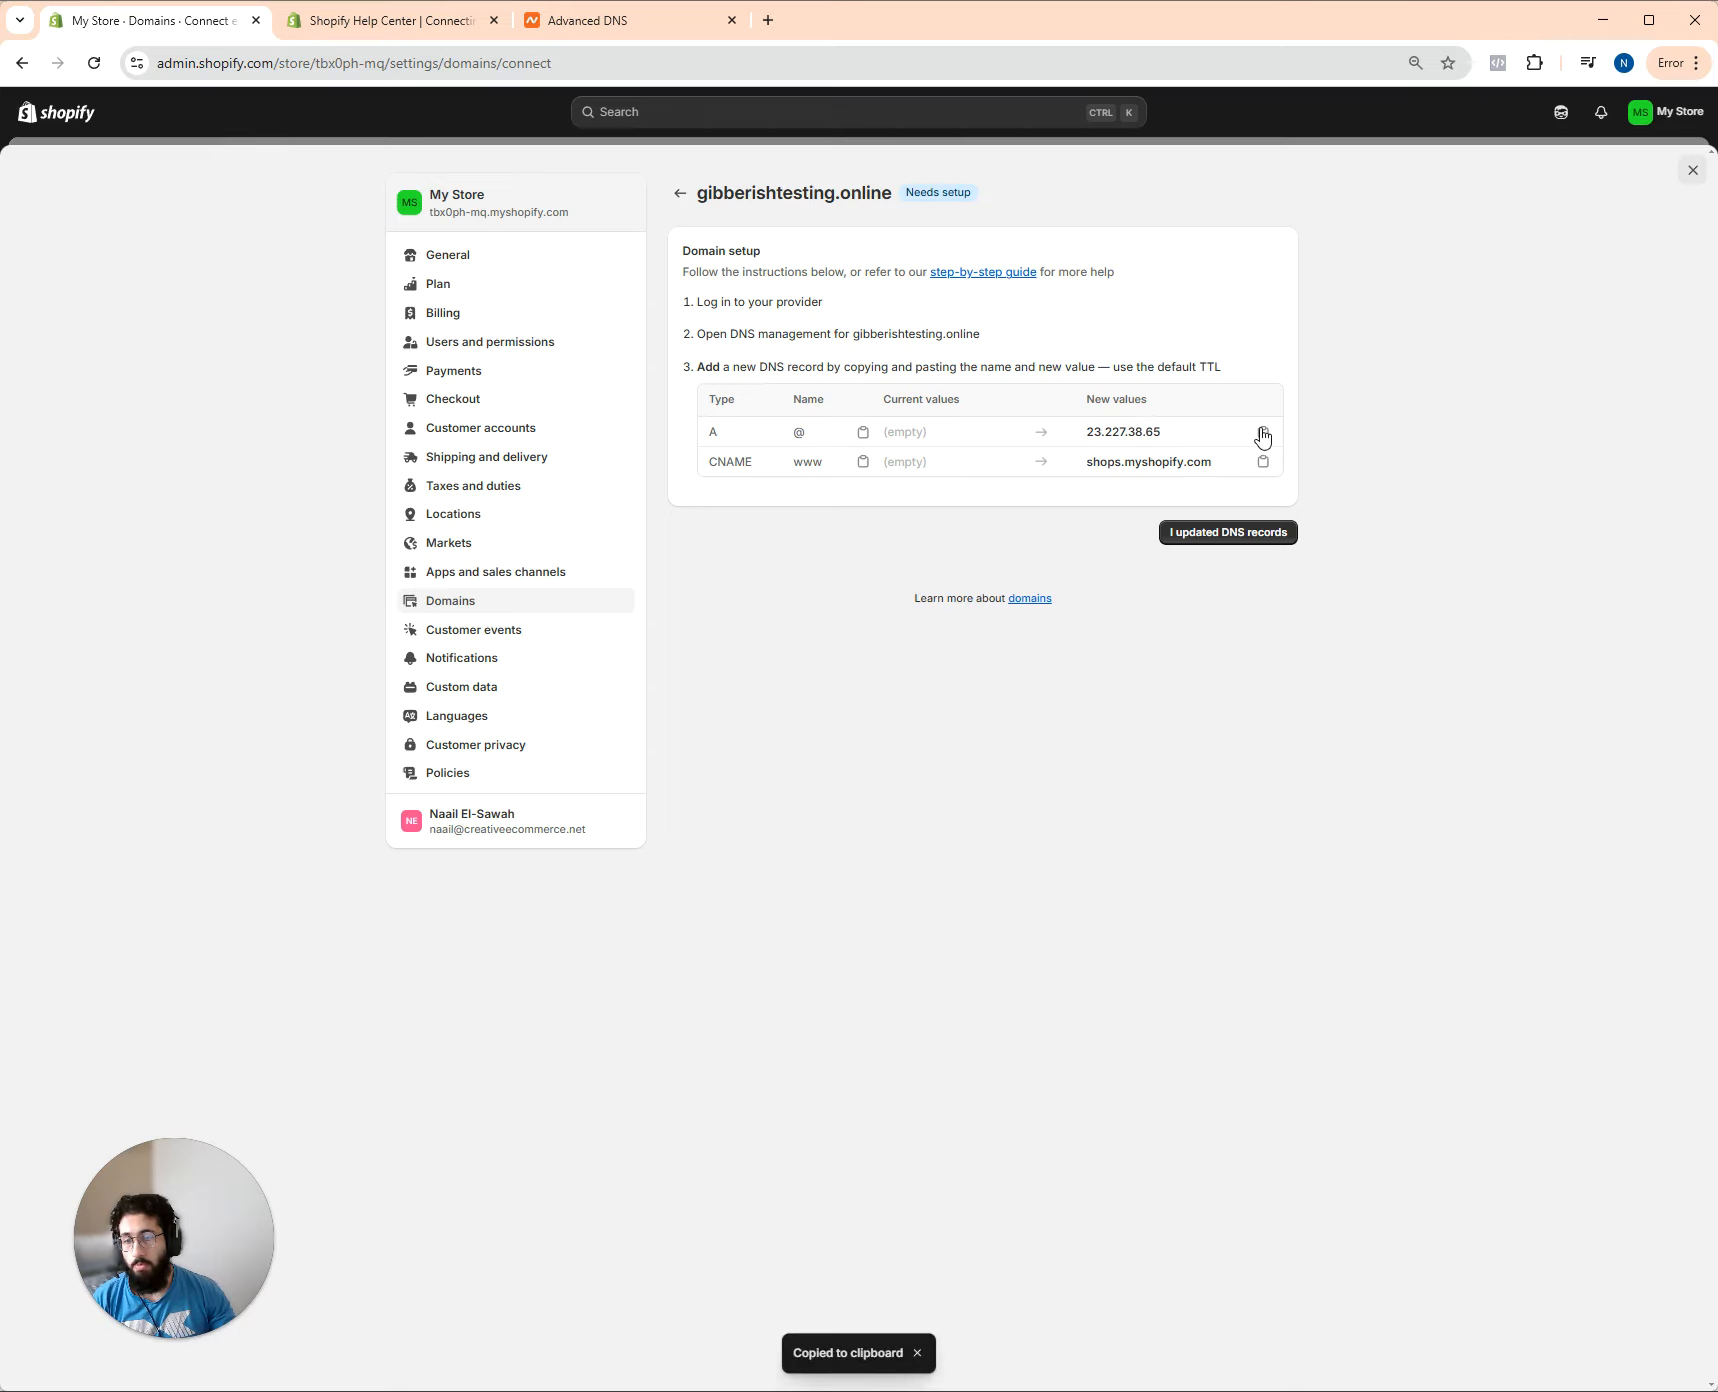
On Namecheap, fill in the new A Record with host @ and IP address 23.227.38.65, and save it
{"action": "left_click", "coordinate": [605, 30]}
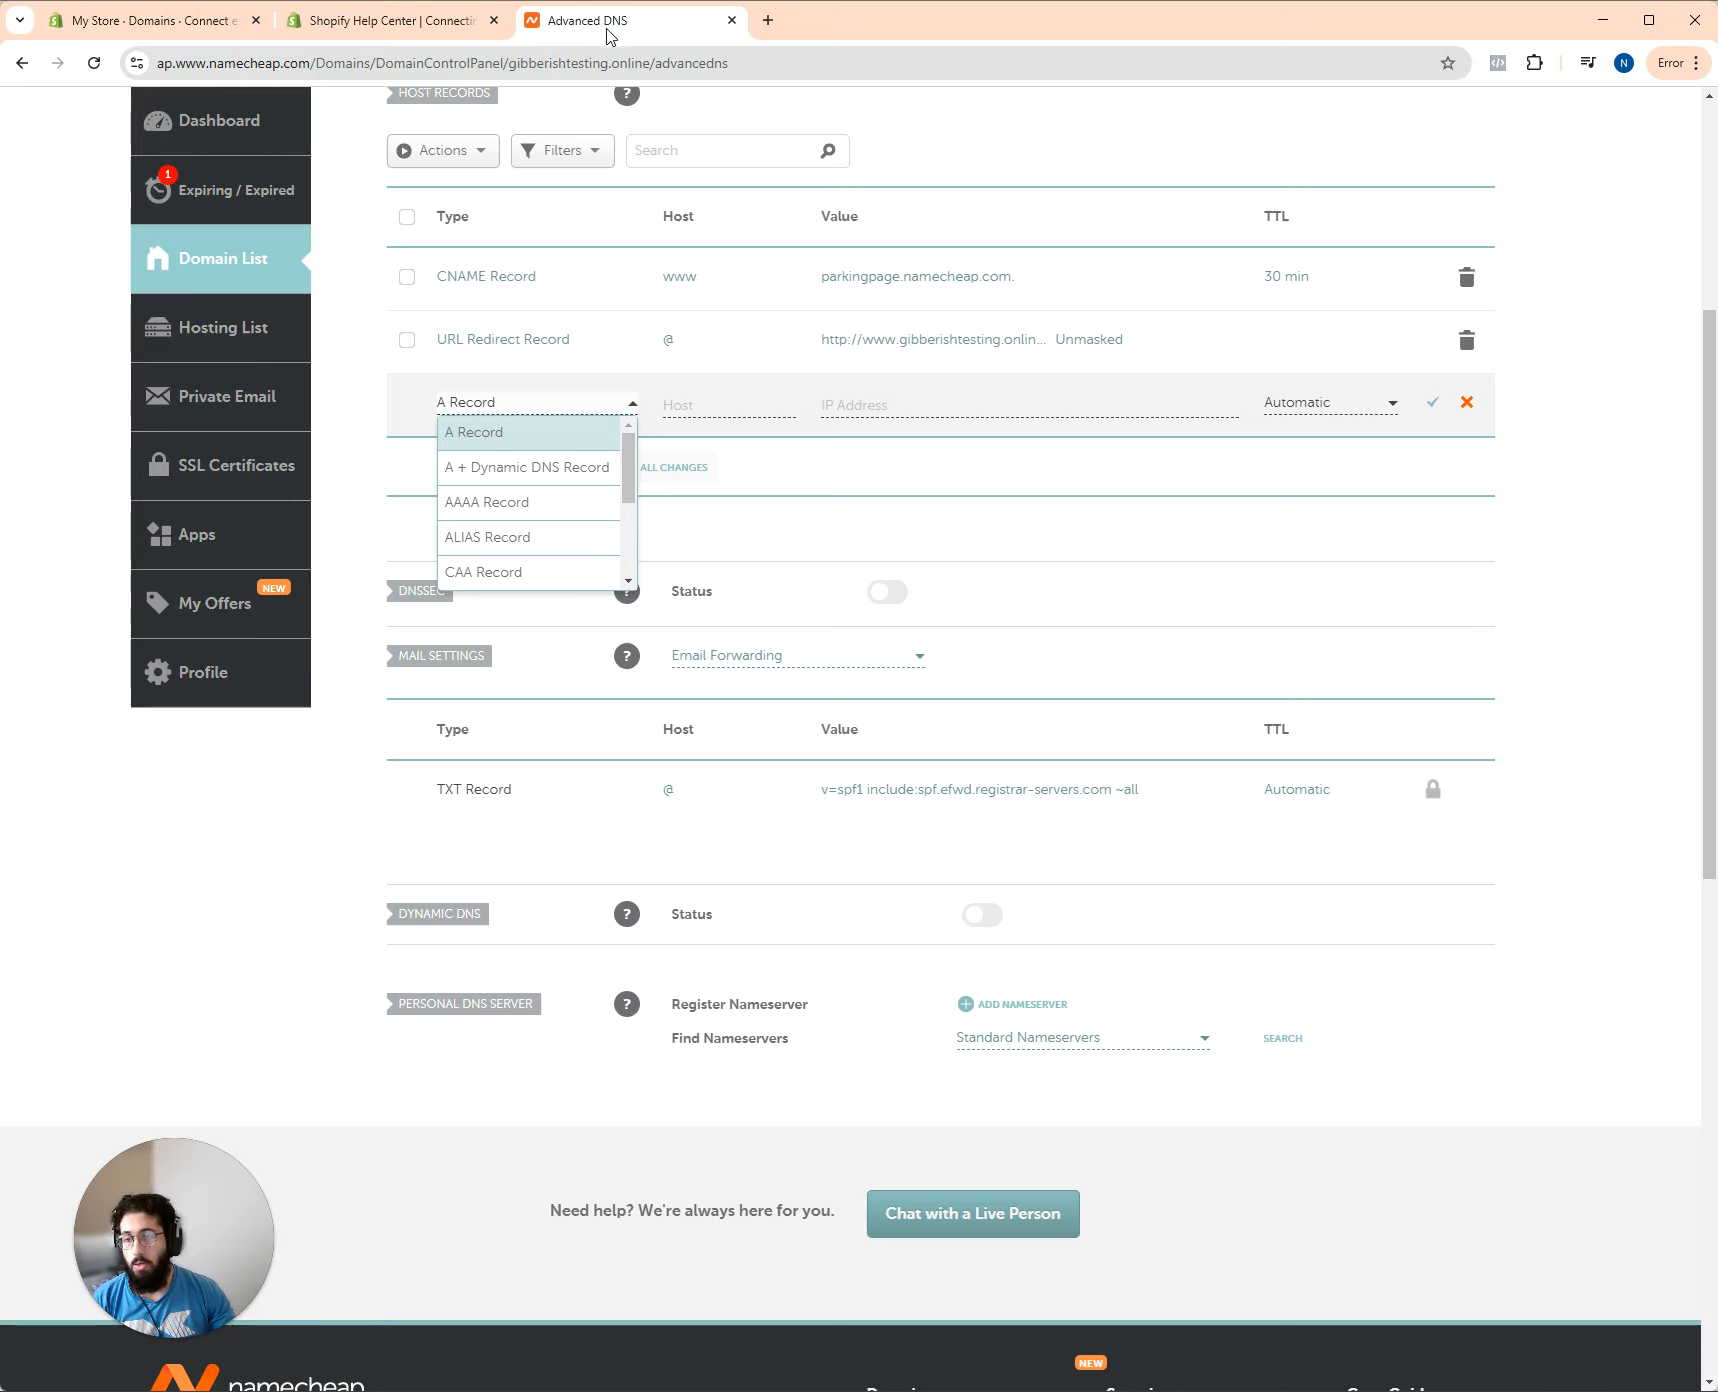
{"action": "left_click", "coordinate": [557, 434]}
{"action": "left_click", "coordinate": [900, 405]}
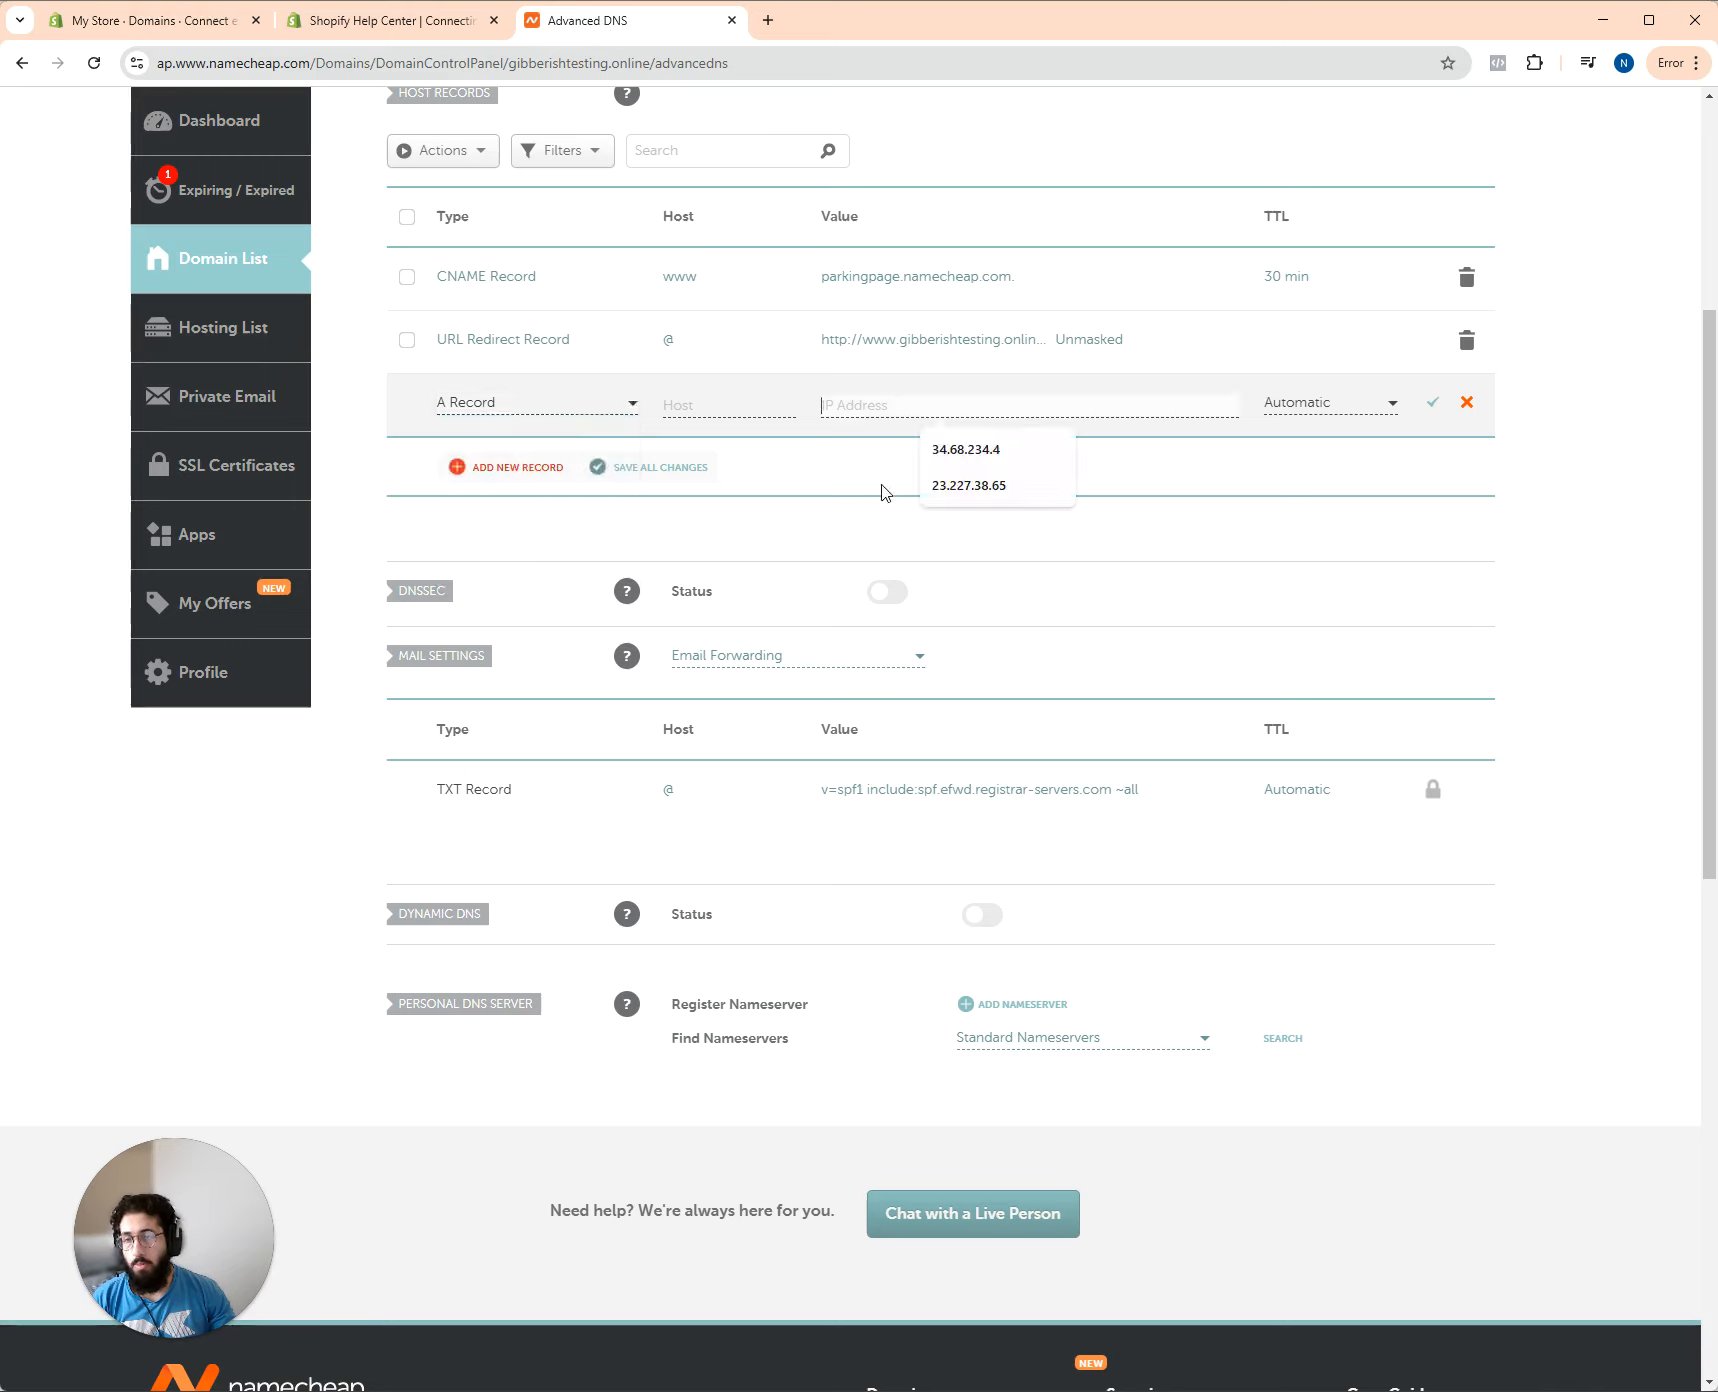
{"action": "left_click", "coordinate": [920, 482]}
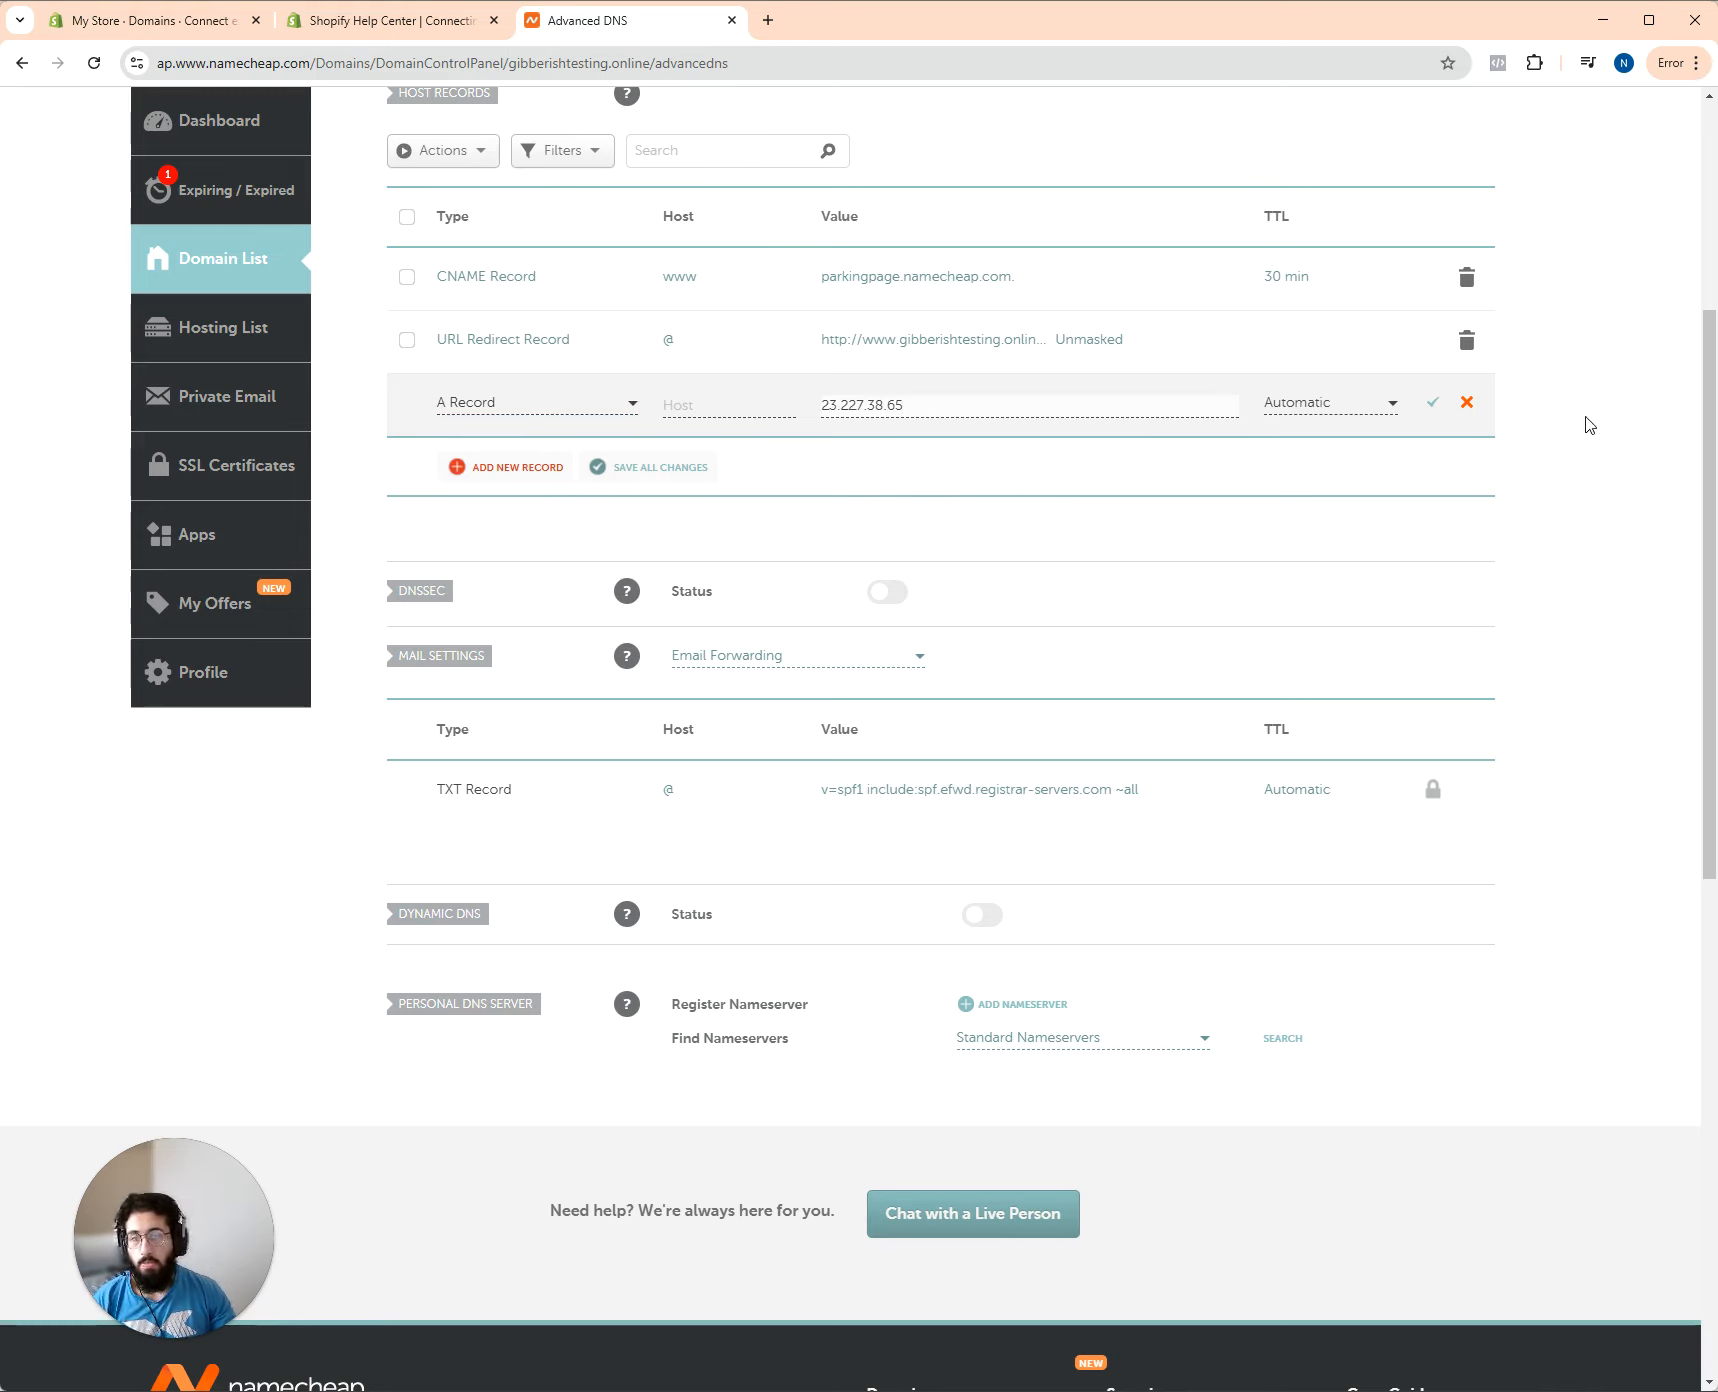
{"action": "left_click", "coordinate": [701, 405]}
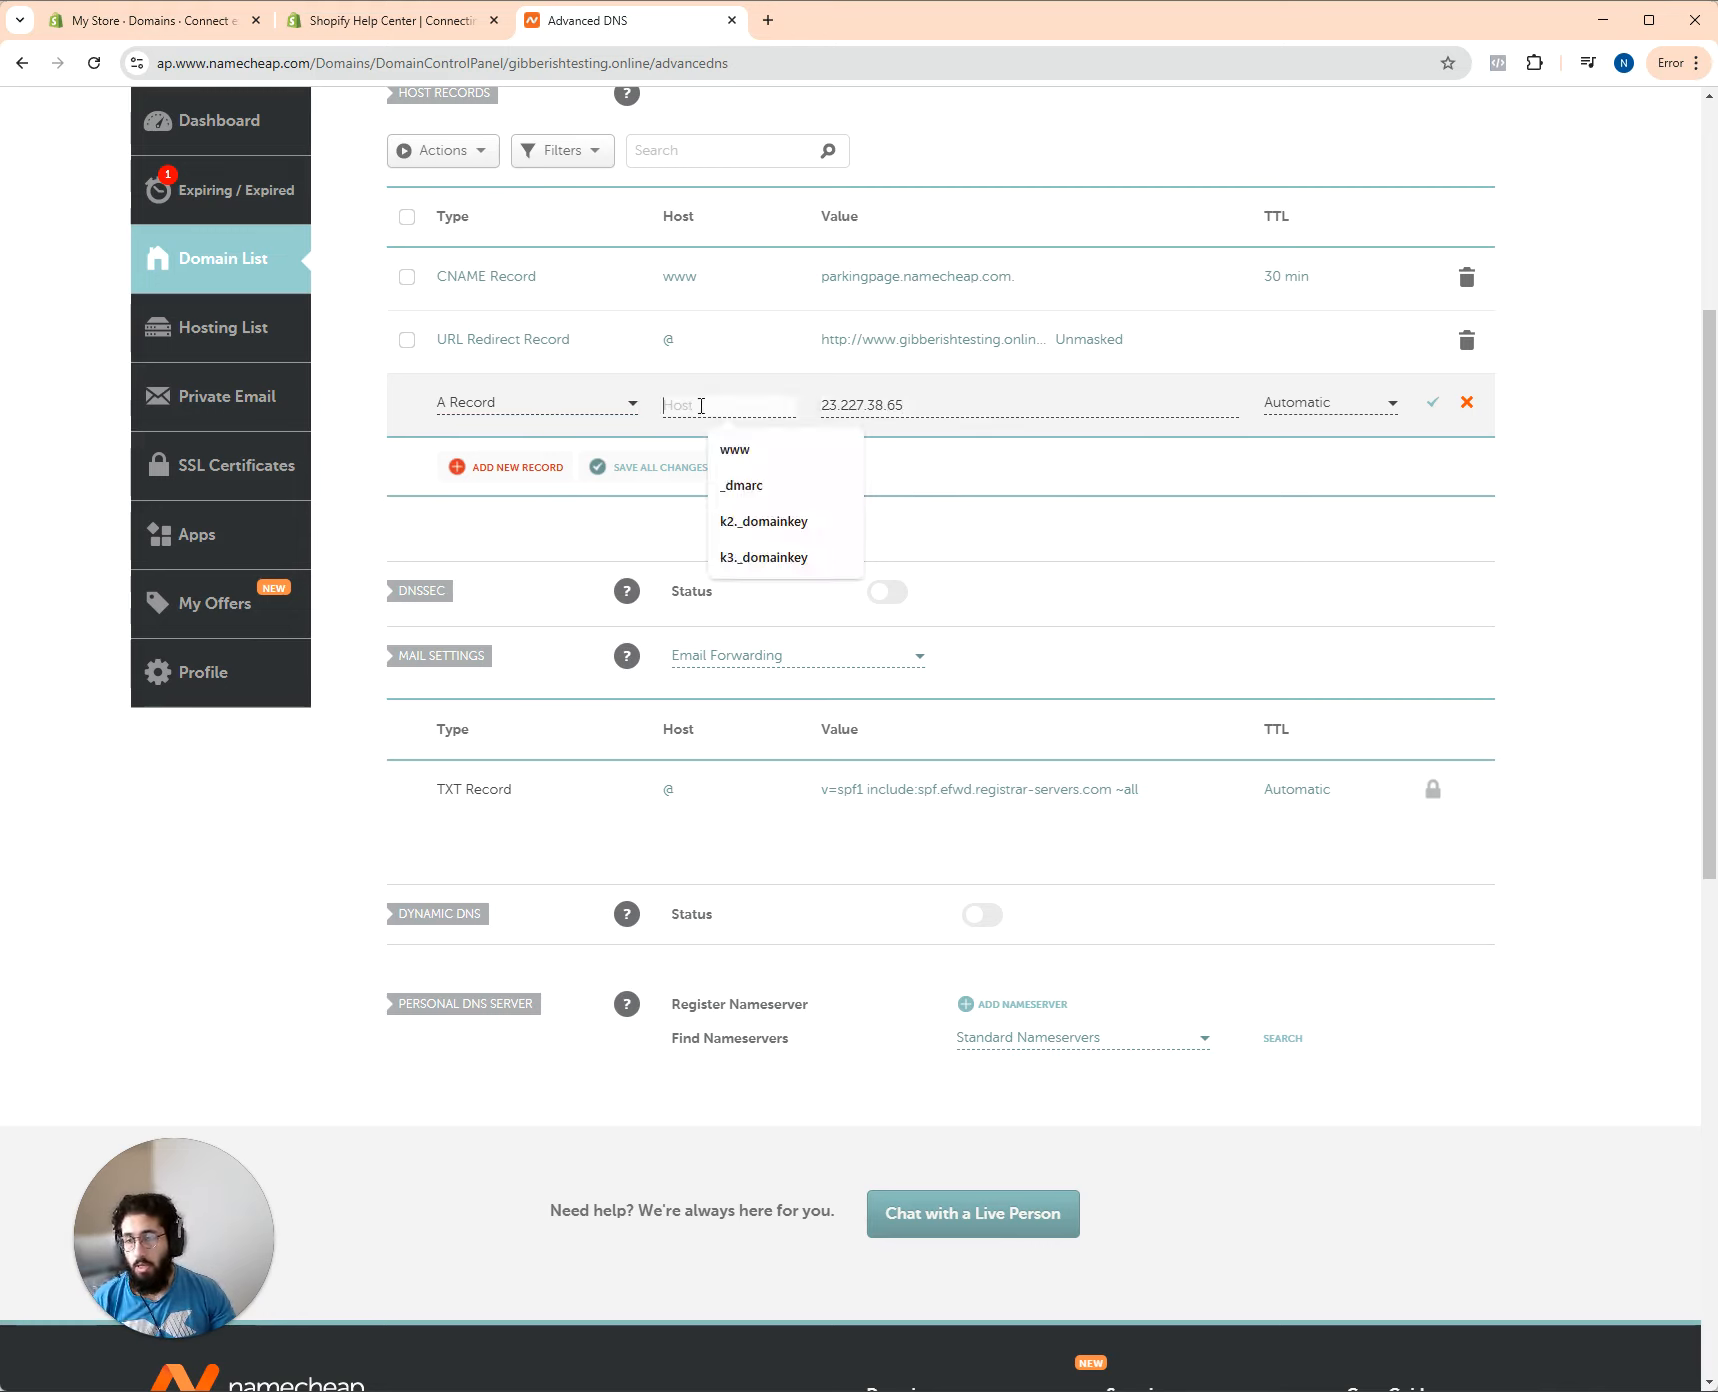
{"action": "type", "text": "@"}
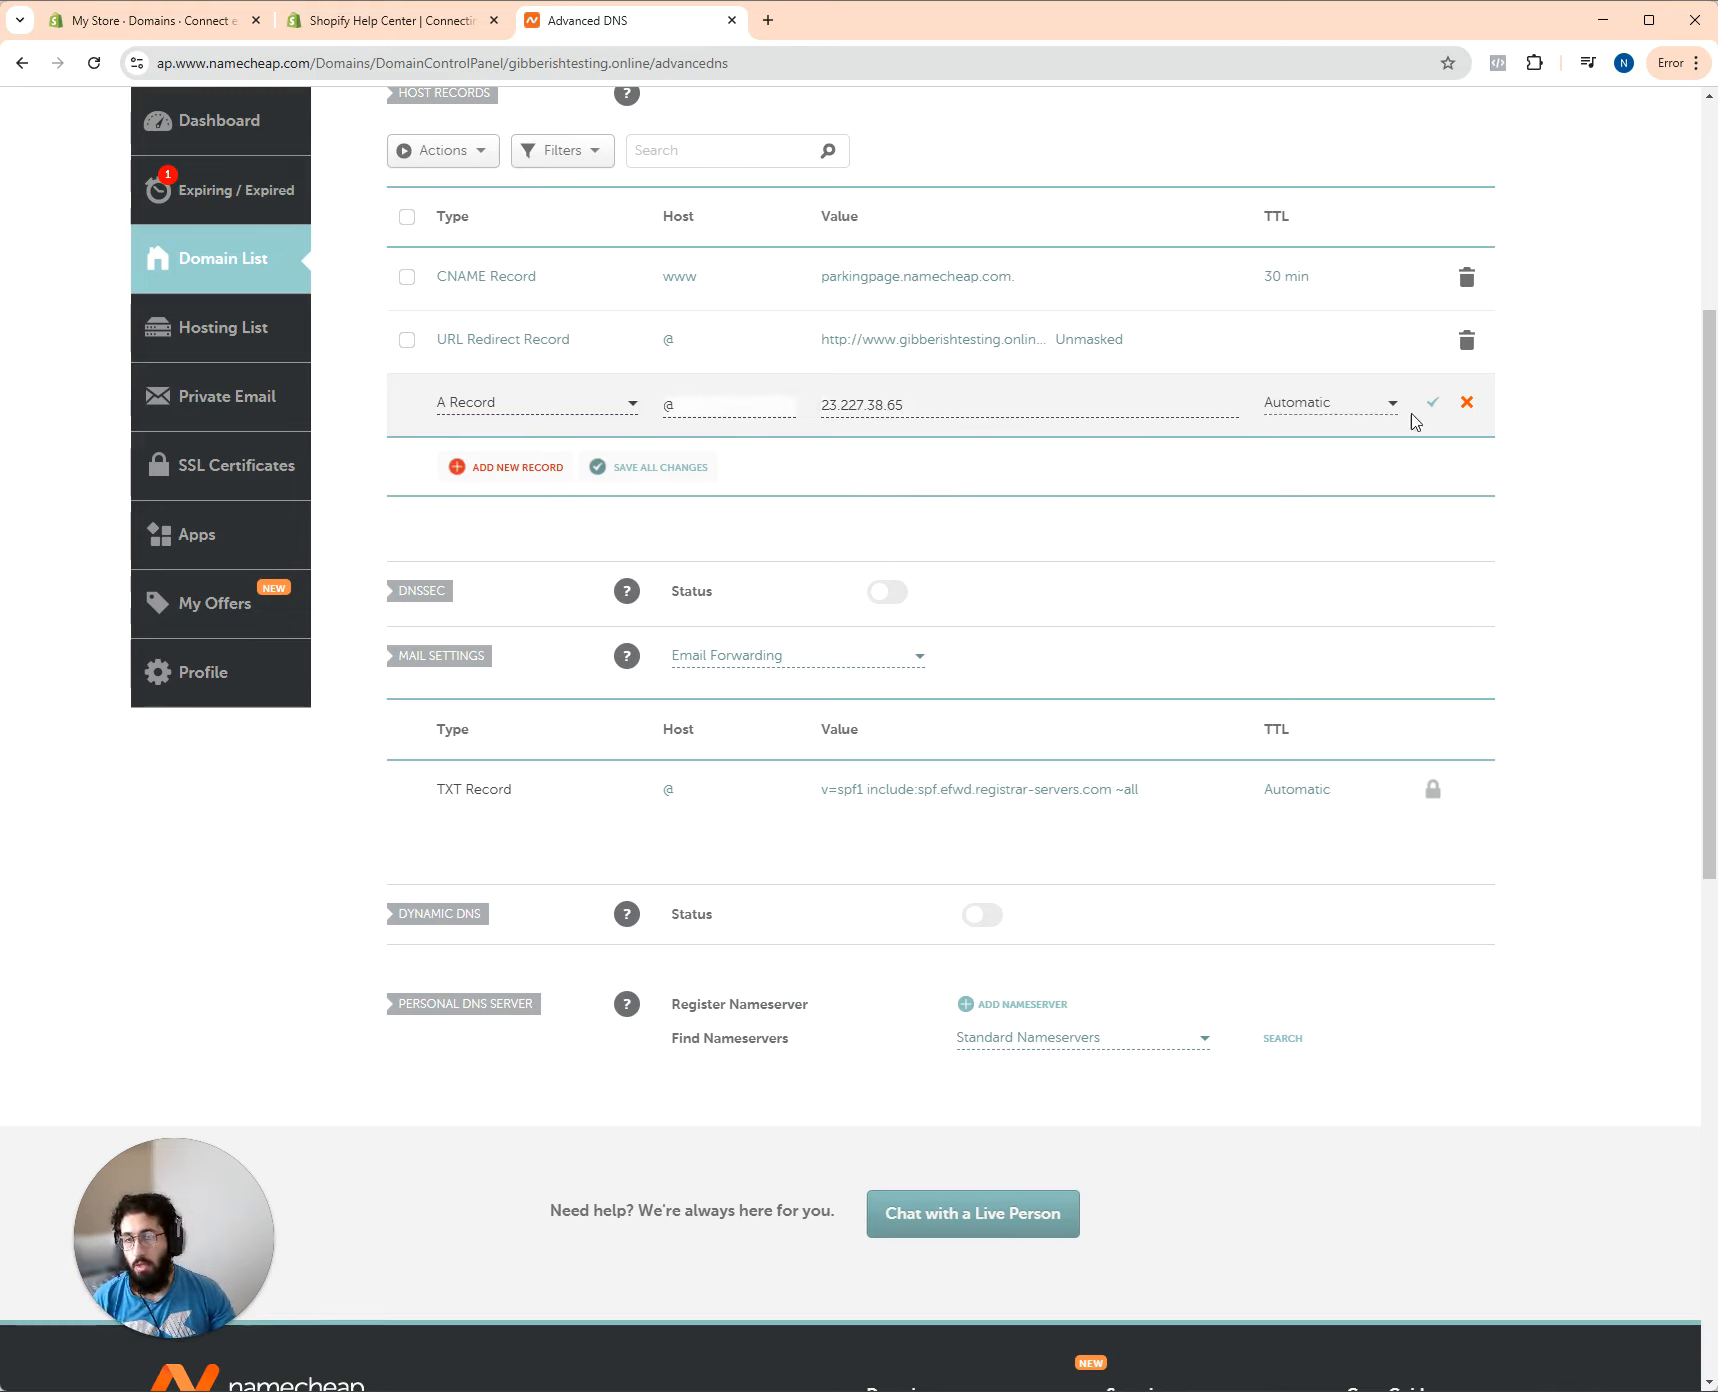
{"action": "left_click", "coordinate": [1557, 457]}
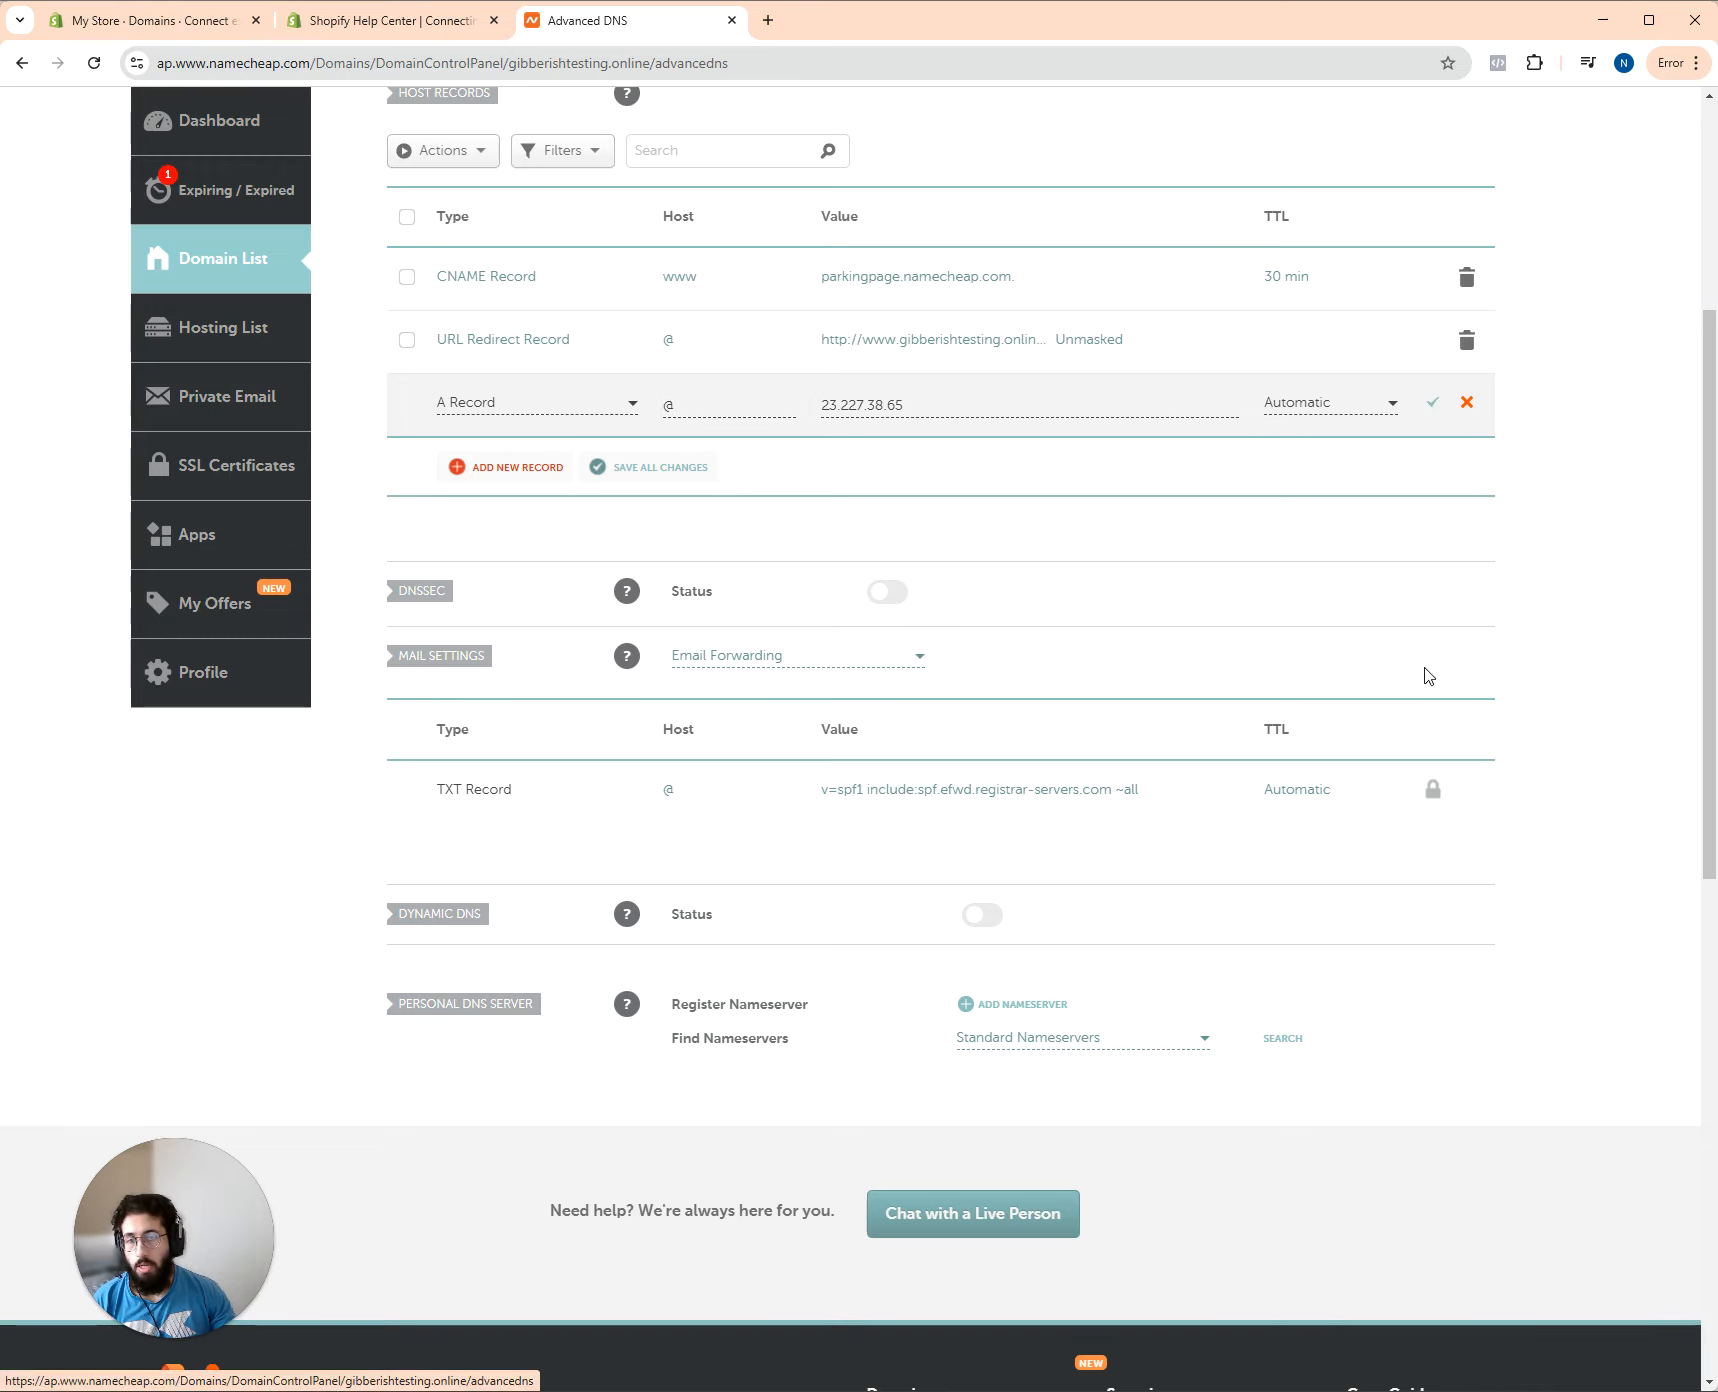
{"action": "left_click", "coordinate": [1432, 402]}
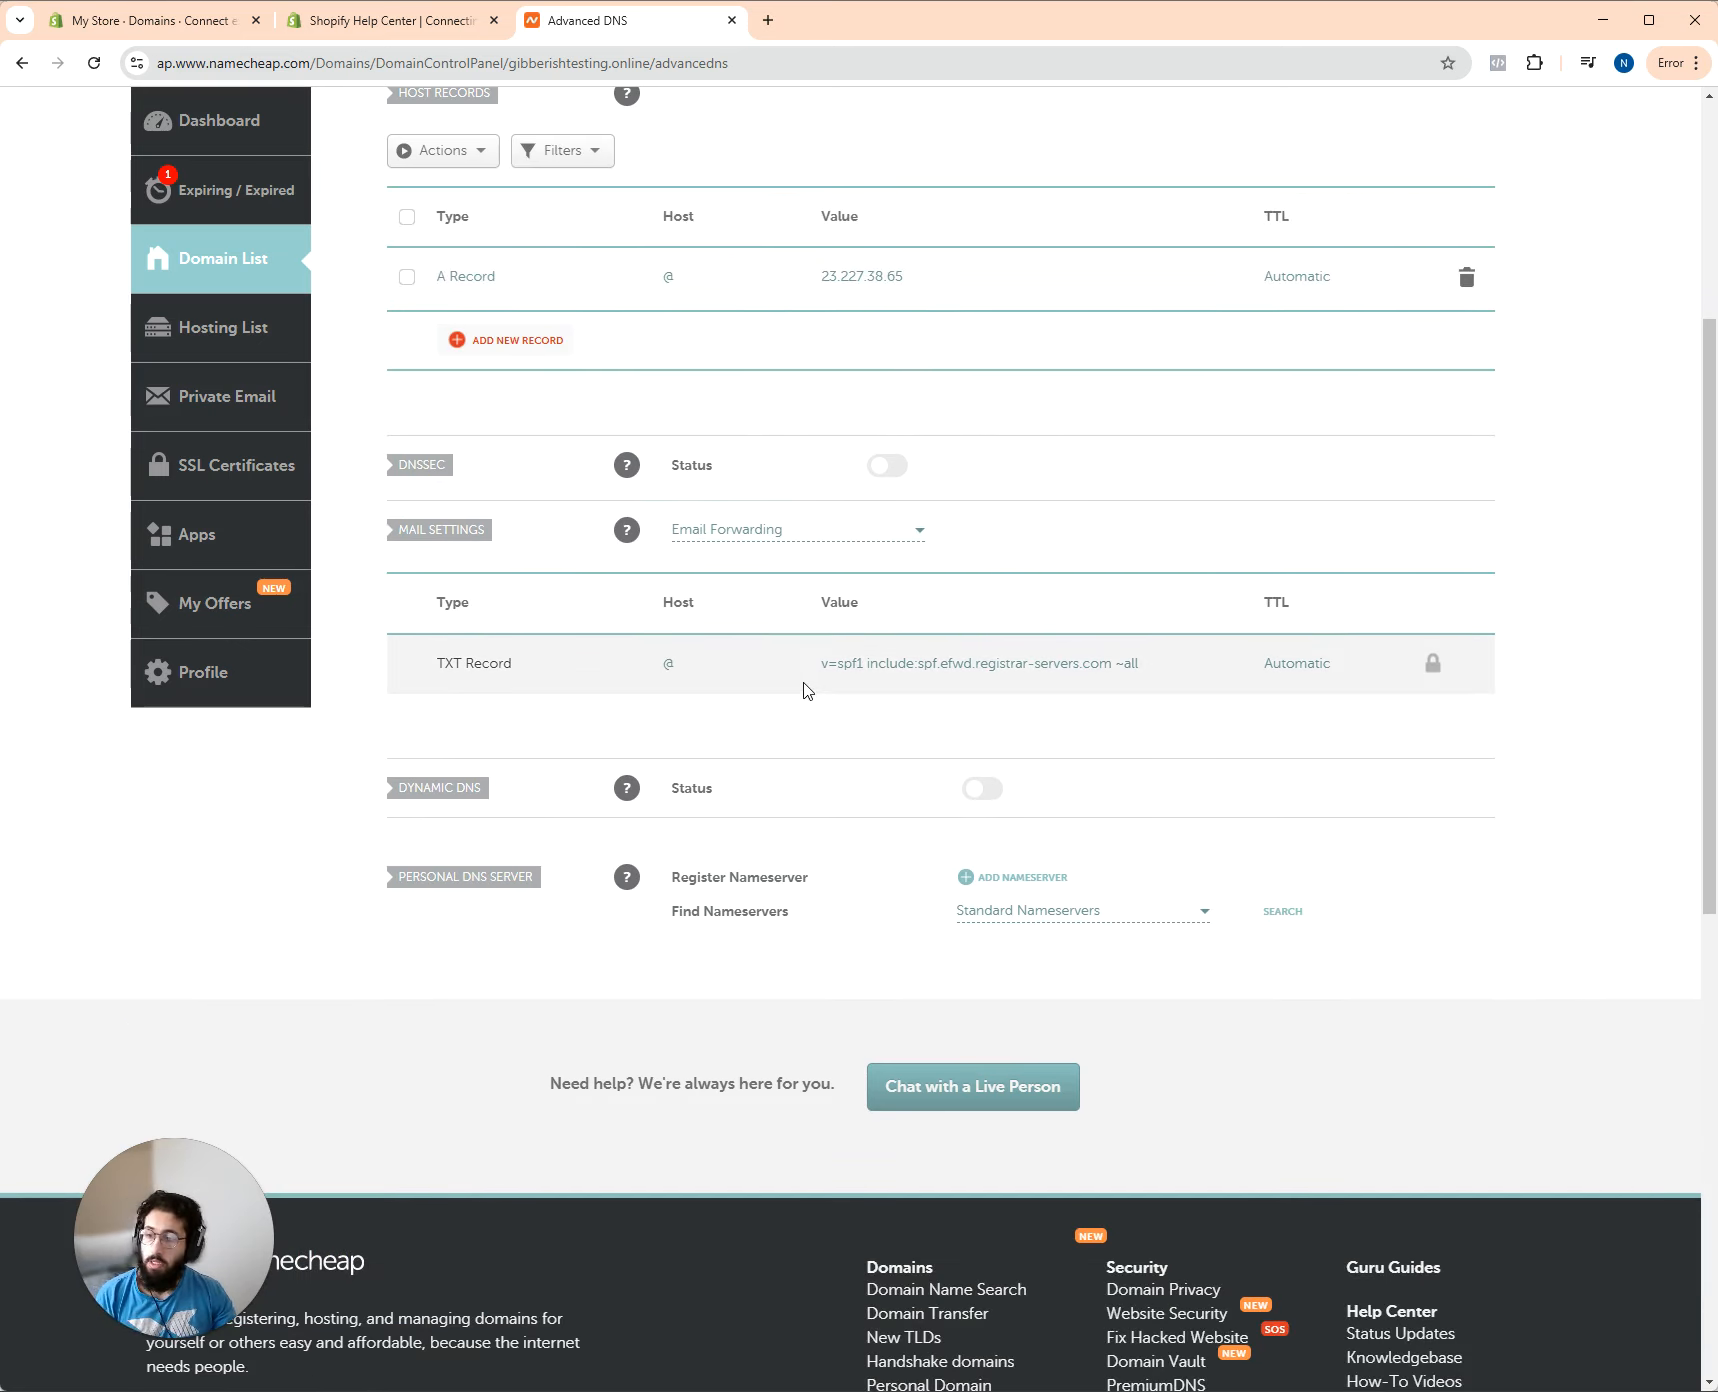
Add another host record row on Namecheap and copy the CNAME value shops.myshopify.com from Shopify's domain setup
{"action": "left_click", "coordinate": [492, 344]}
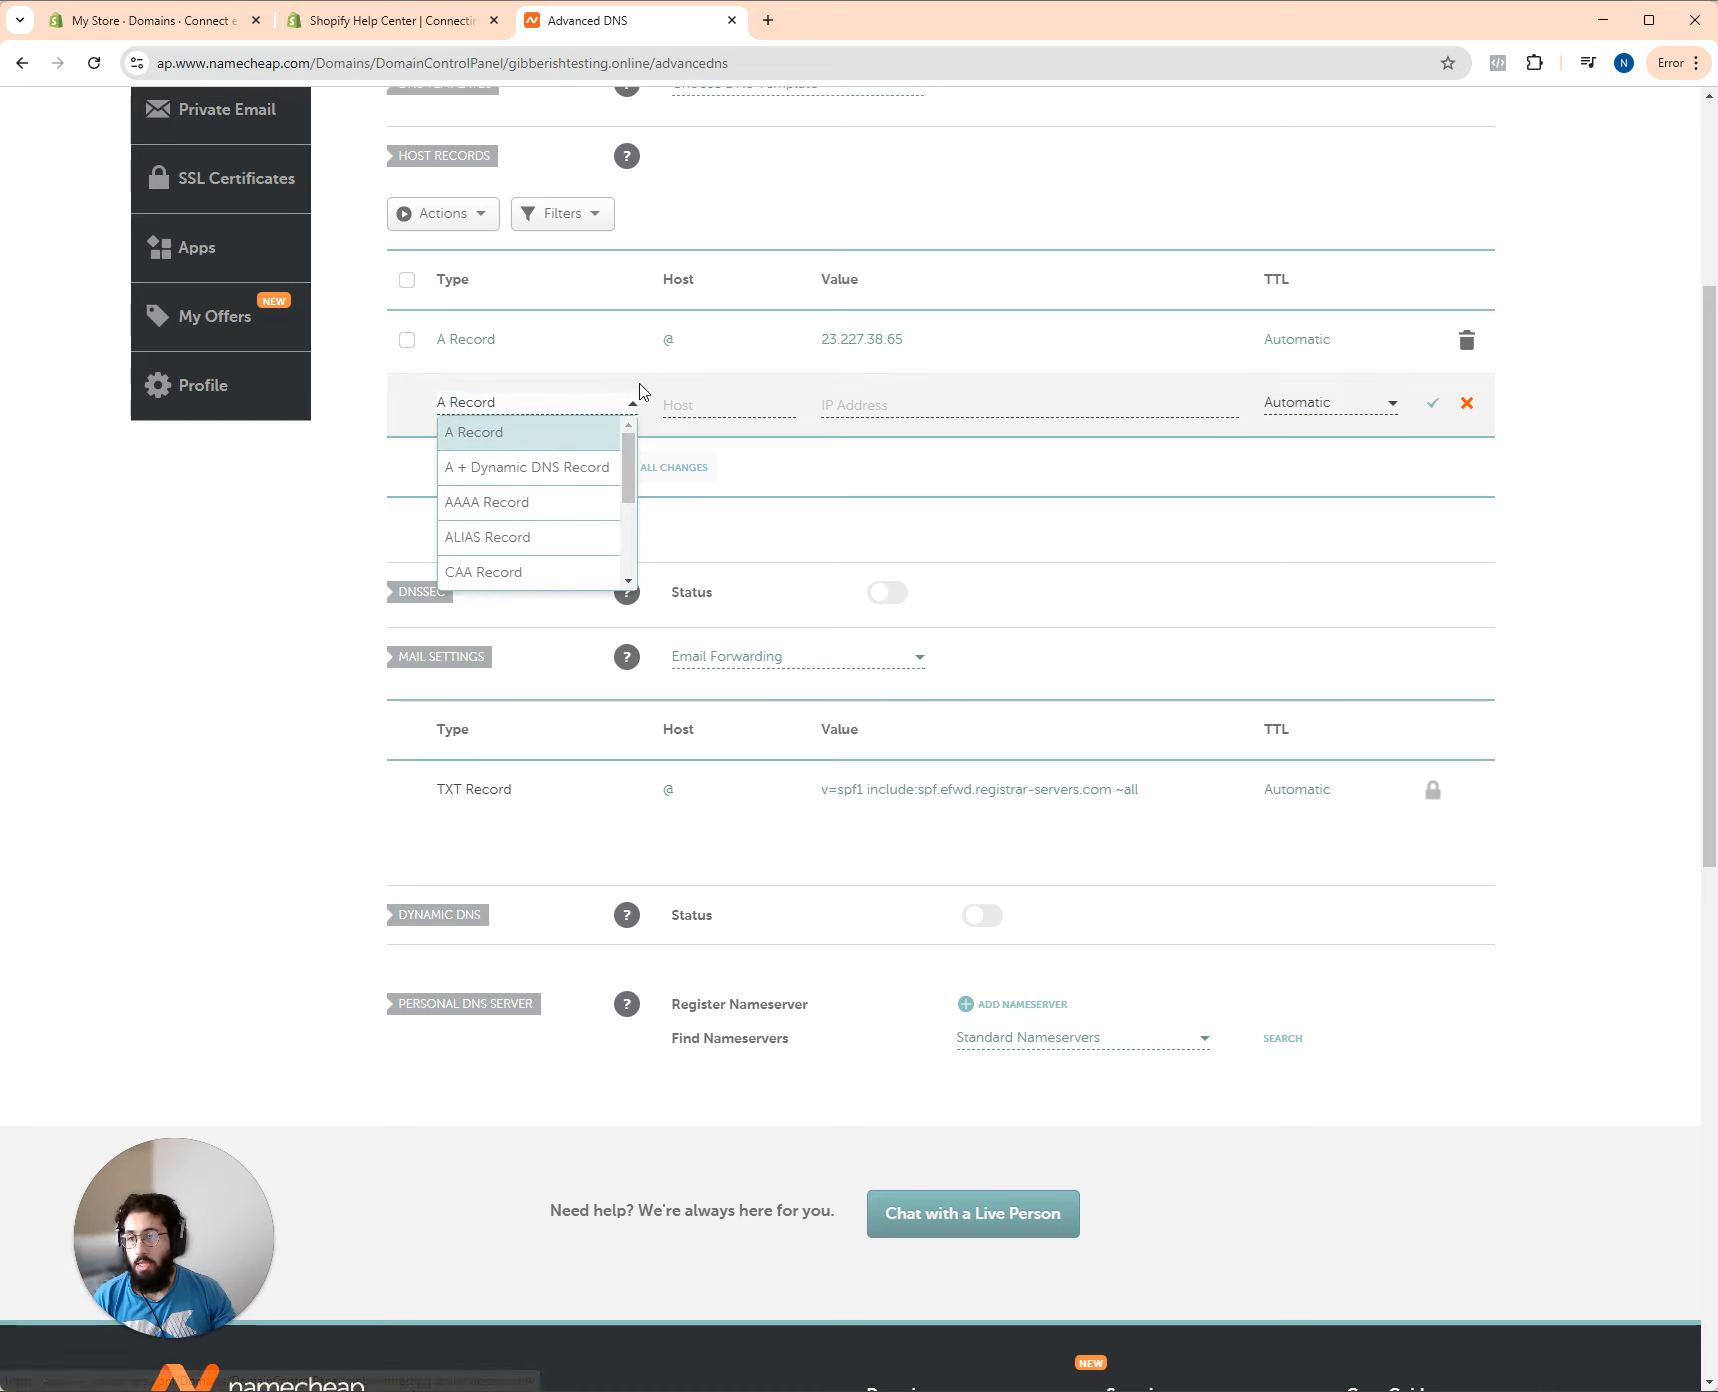
{"action": "left_click", "coordinate": [108, 20]}
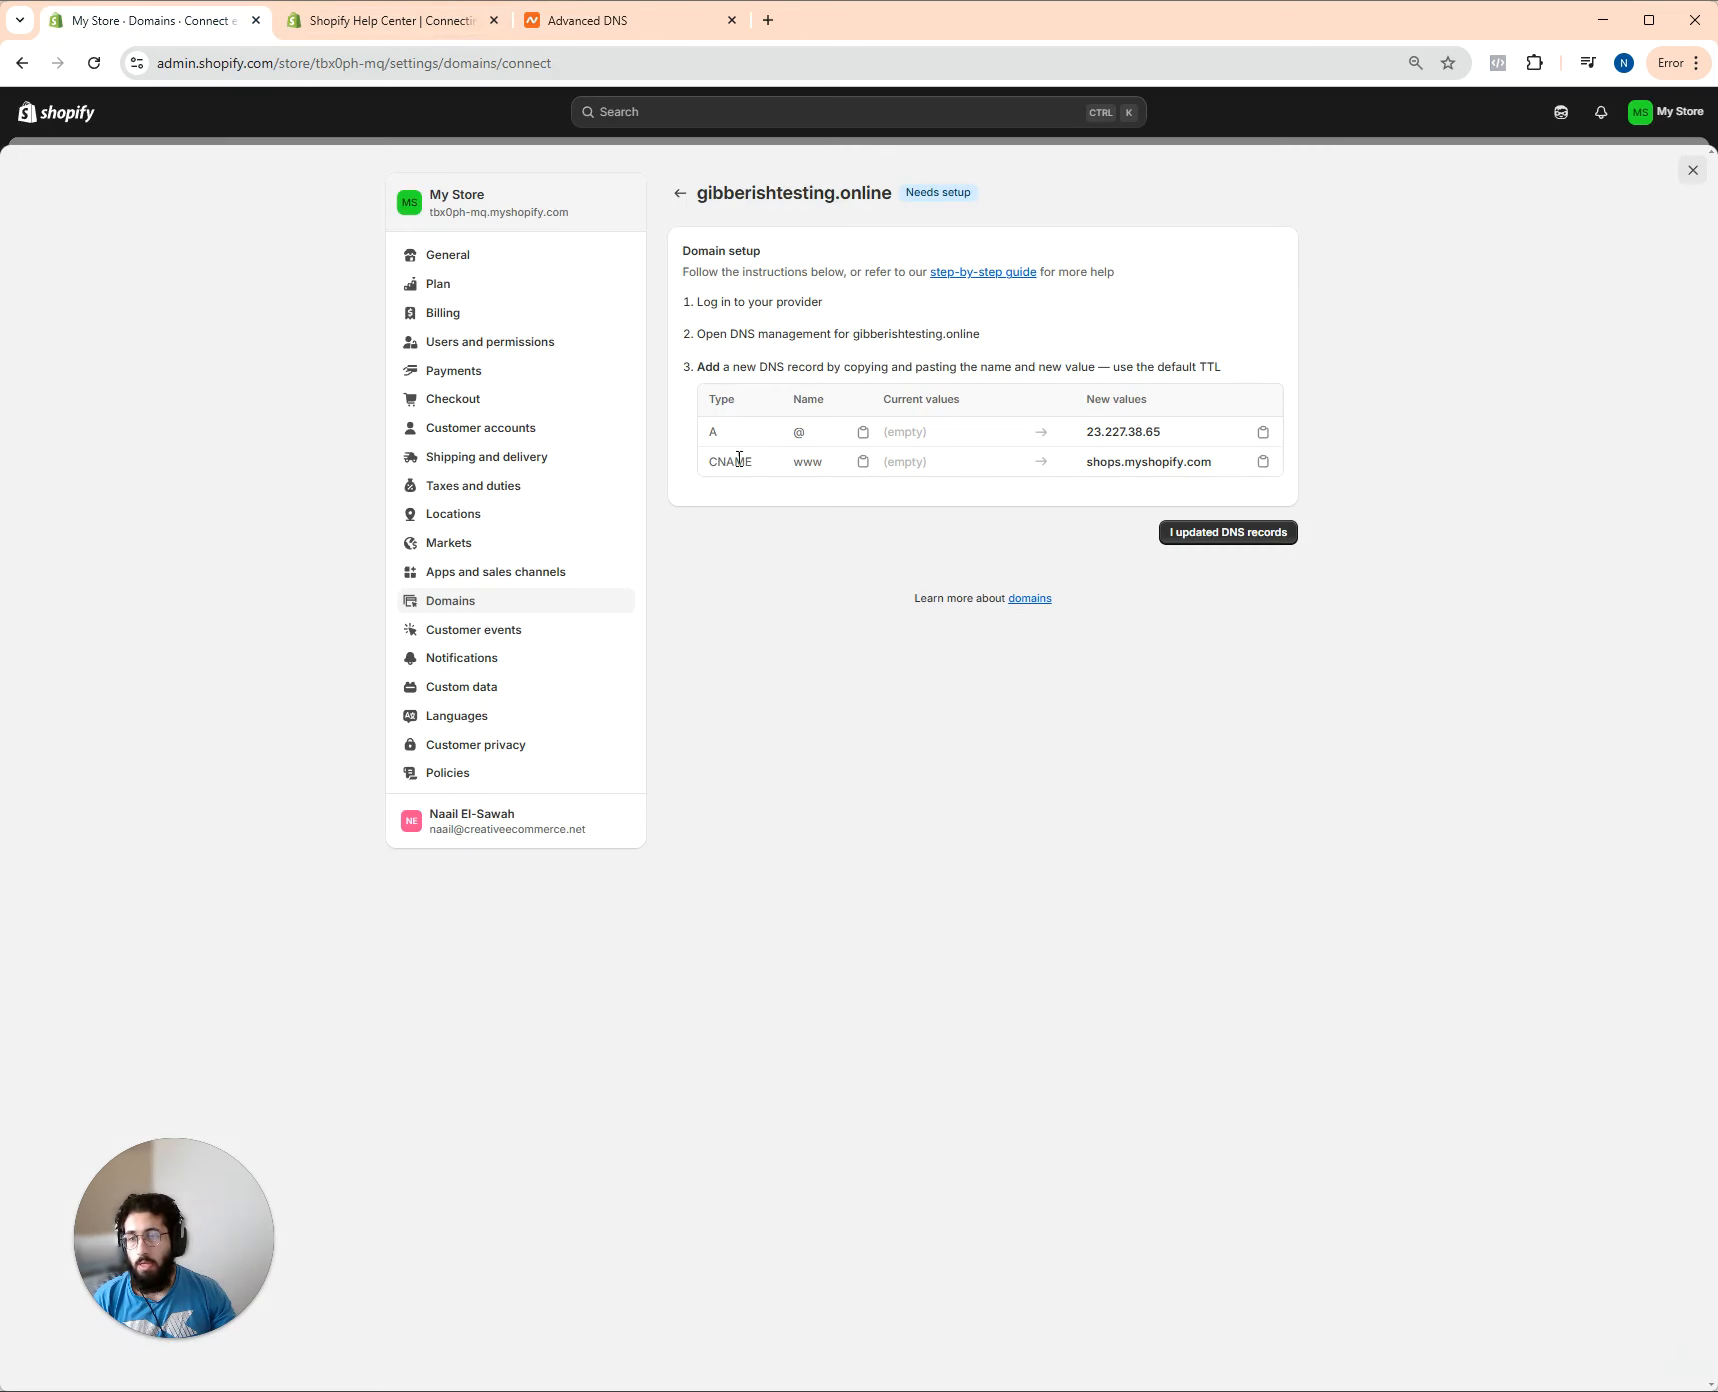
{"action": "left_click_drag", "start_coordinate": [795, 463], "coordinate": [822, 464]}
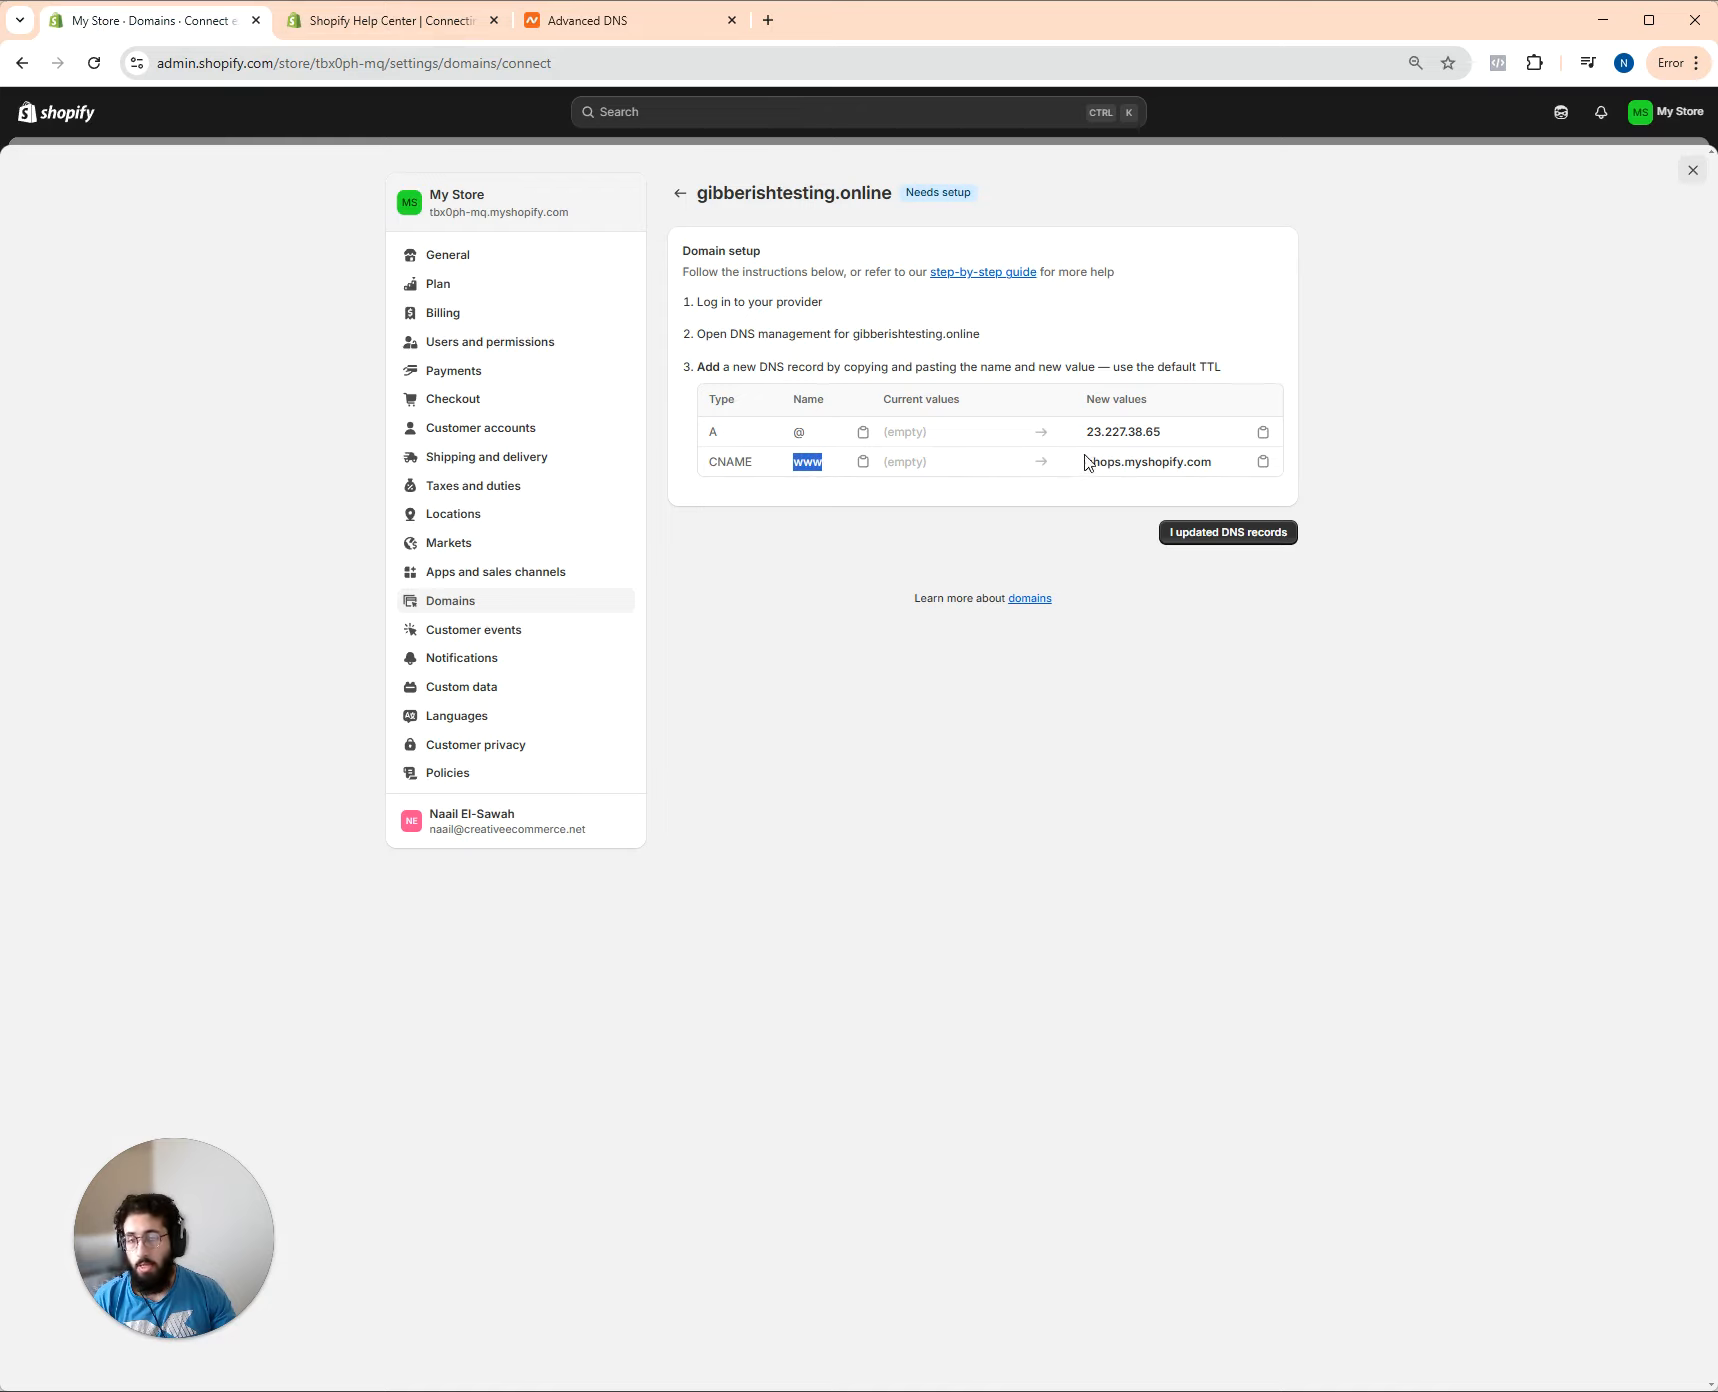
{"action": "left_click_drag", "start_coordinate": [1086, 463], "coordinate": [1224, 463]}
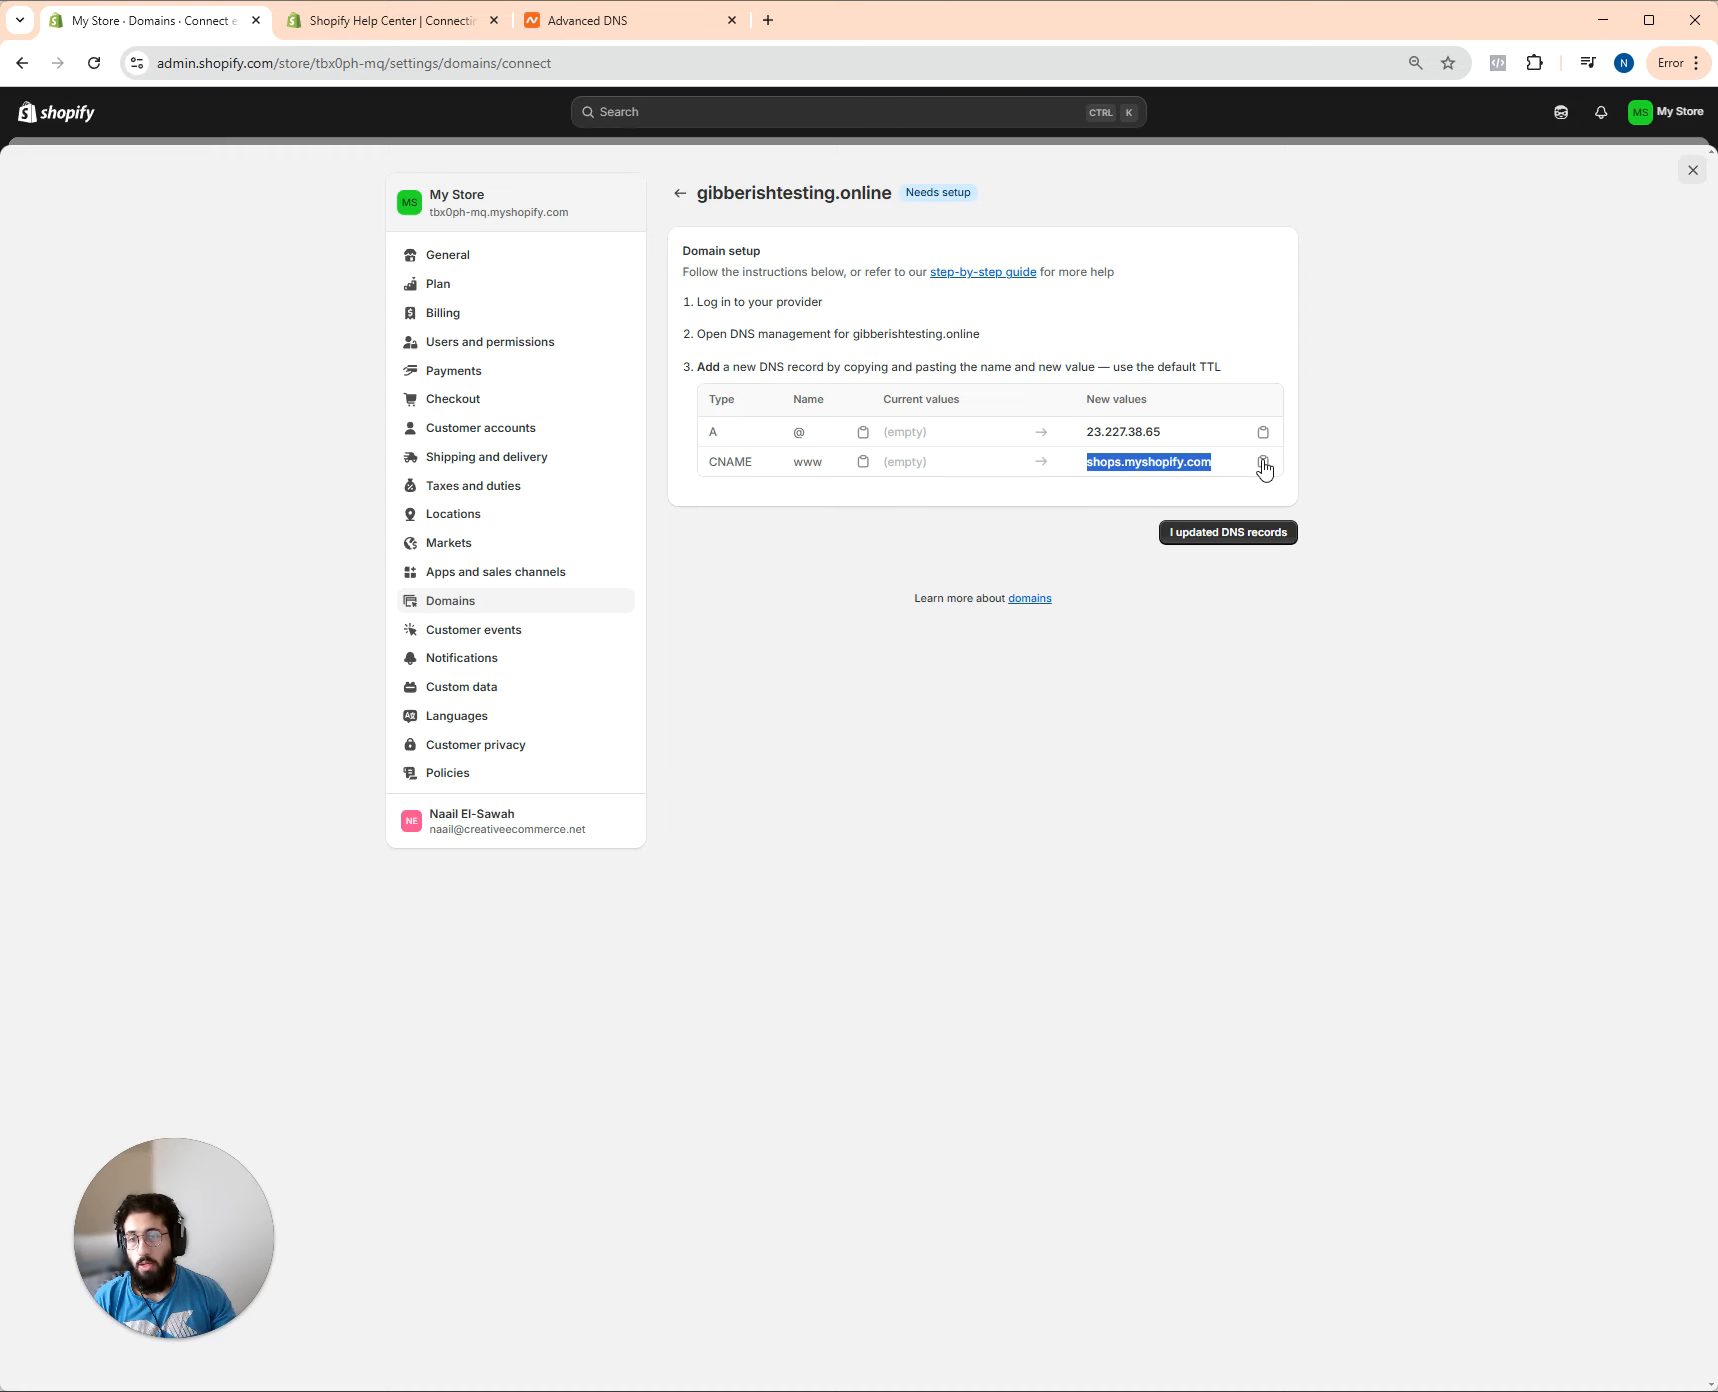
{"action": "left_click", "coordinate": [1263, 463]}
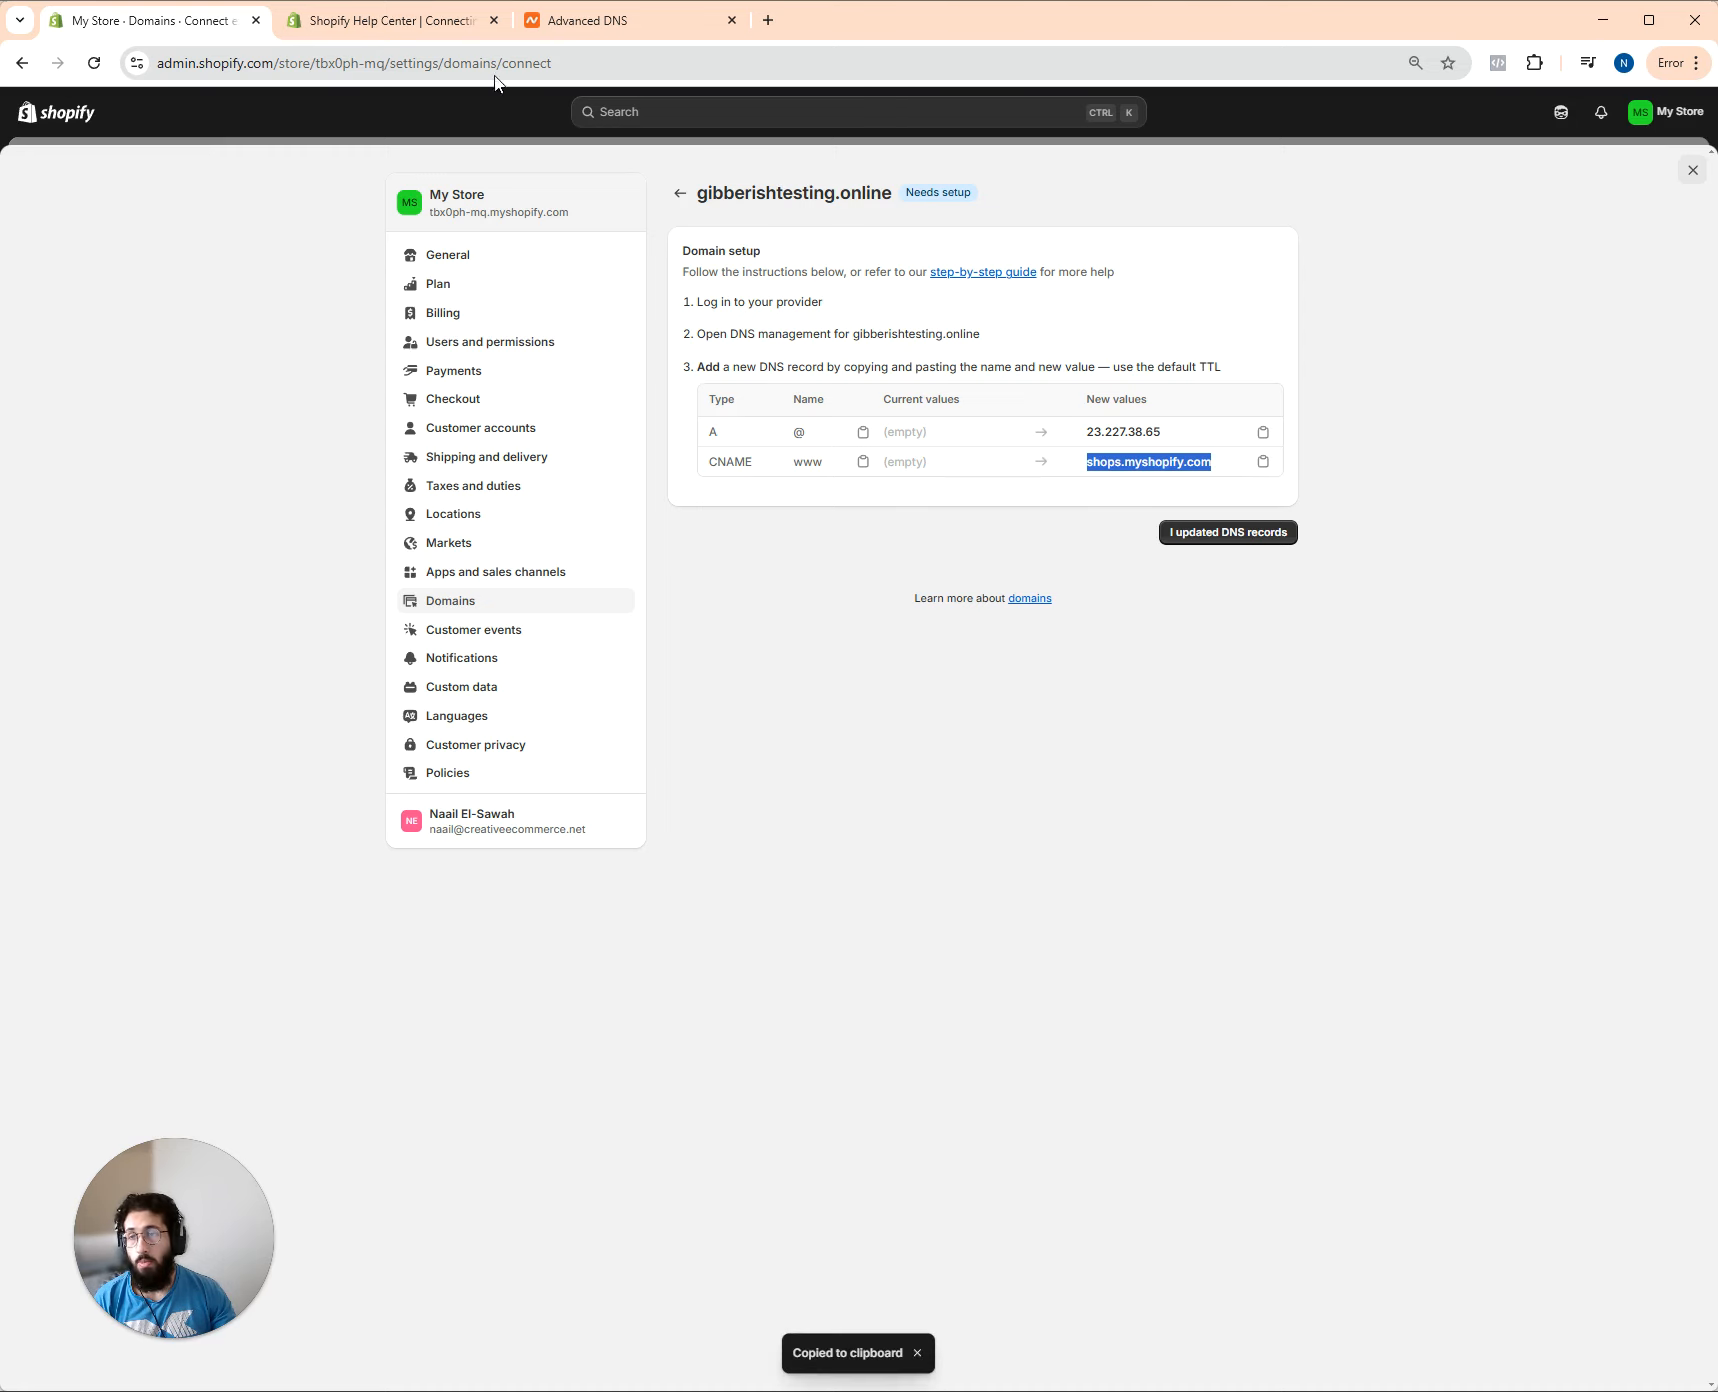
{"action": "left_click", "coordinate": [587, 36]}
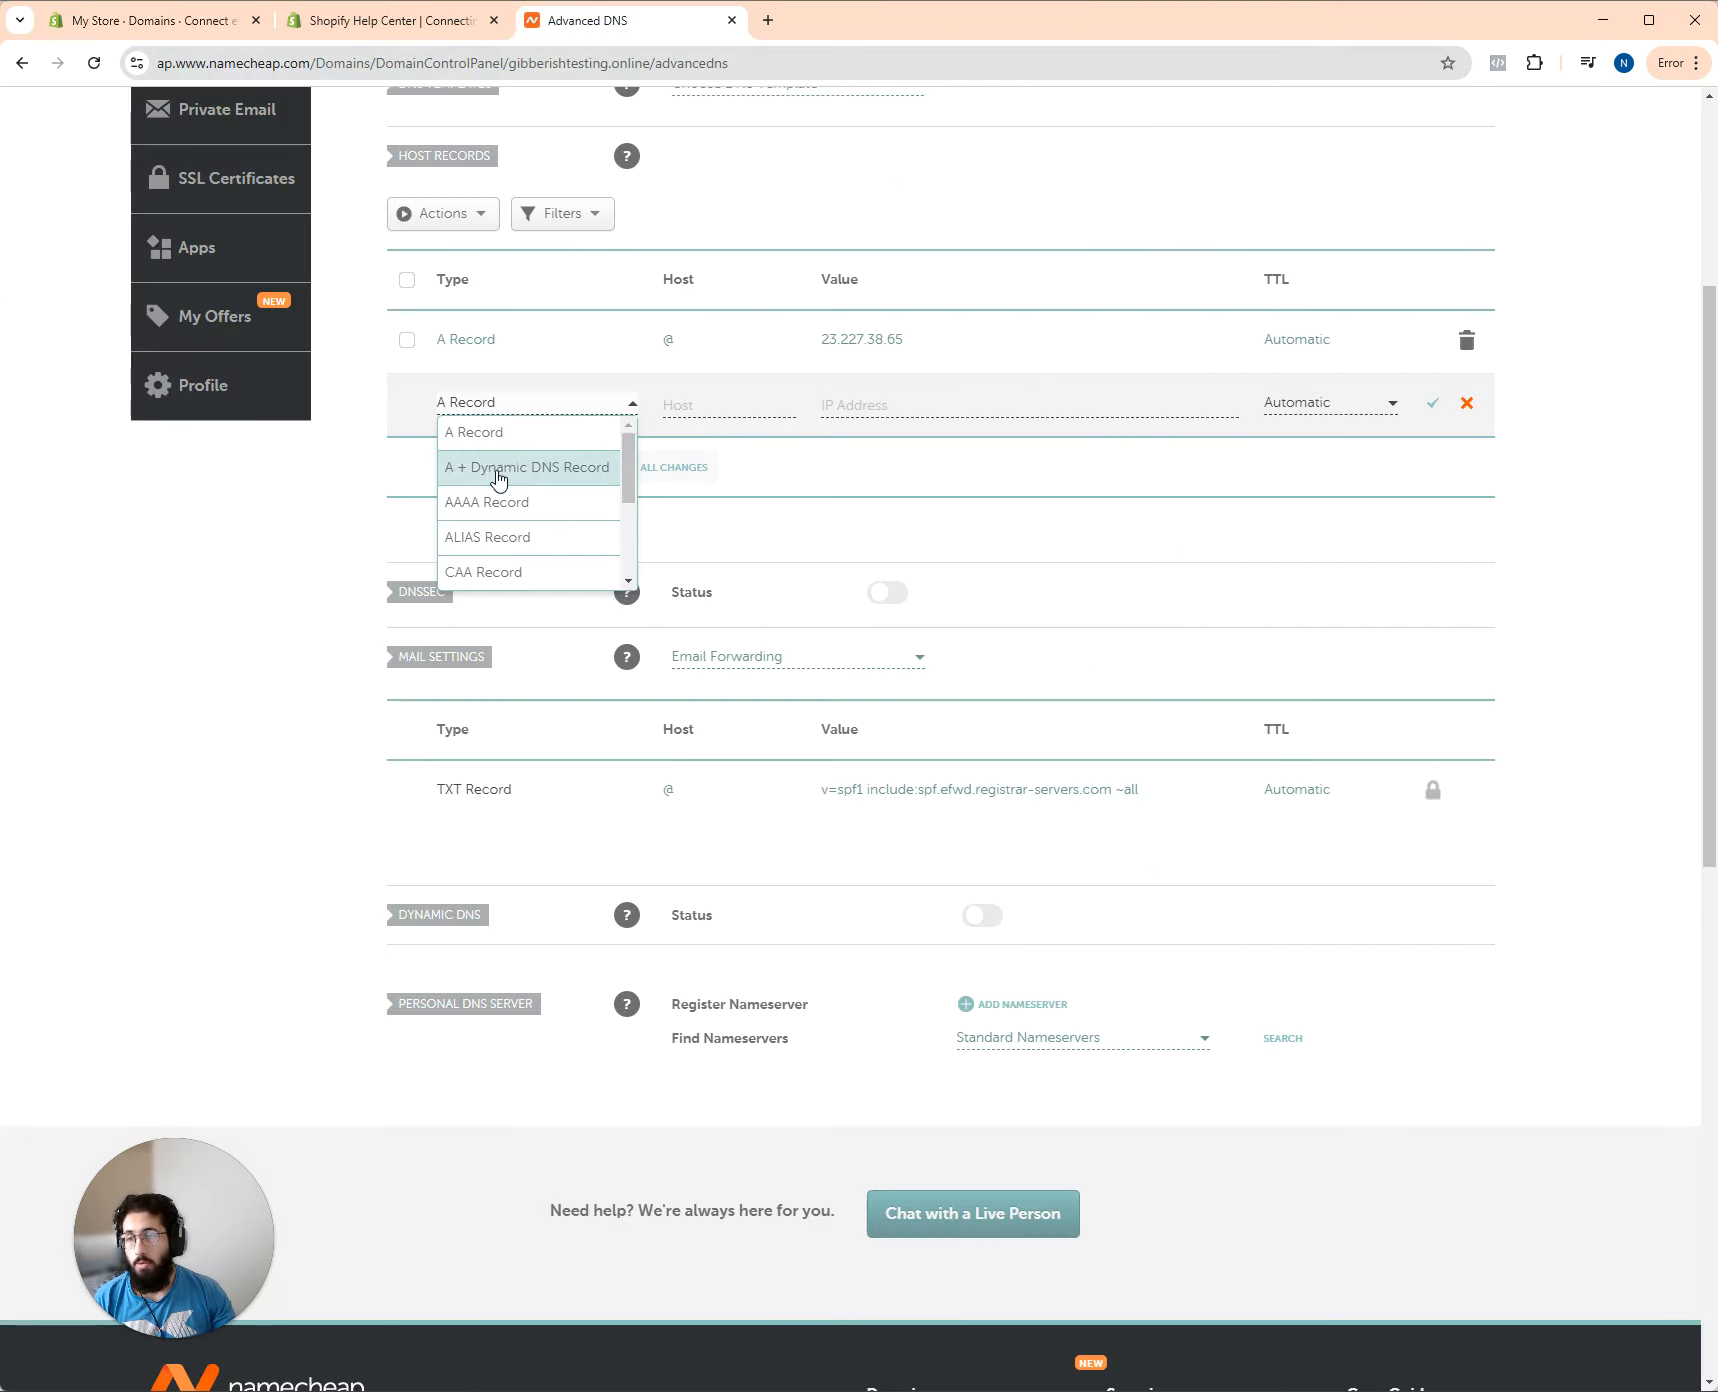
Fill in the new Namecheap host record as a CNAME Record with host www and target shops.myshopify.com, and save it
{"action": "scroll", "coordinate": [531, 445], "scroll_direction": "down", "scroll_amount": 3}
{"action": "scroll", "coordinate": [531, 478], "scroll_direction": "up", "scroll_amount": 3}
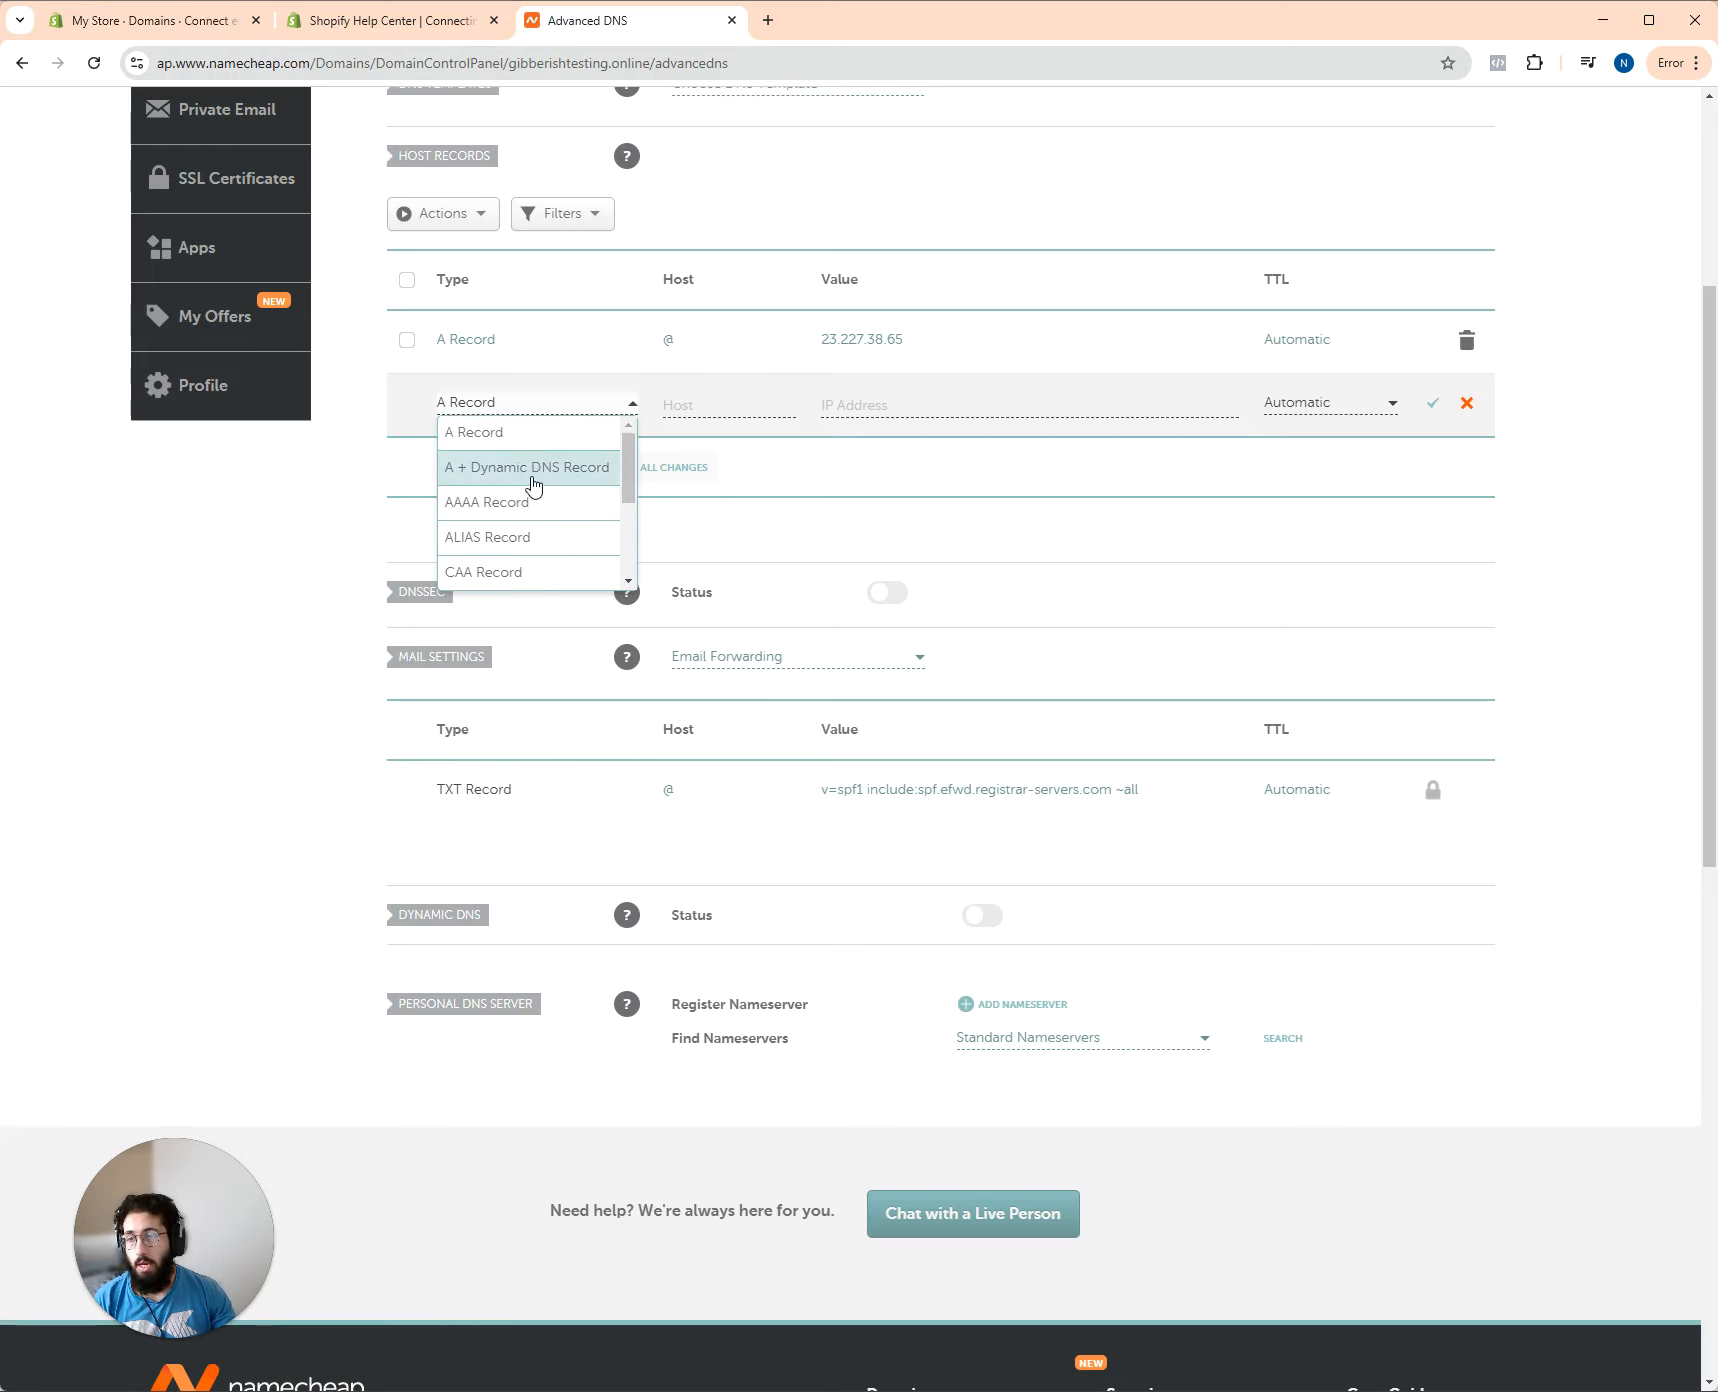
{"action": "scroll", "coordinate": [531, 490], "scroll_direction": "down", "scroll_amount": 2}
{"action": "left_click", "coordinate": [529, 507]}
{"action": "left_click", "coordinate": [700, 405]}
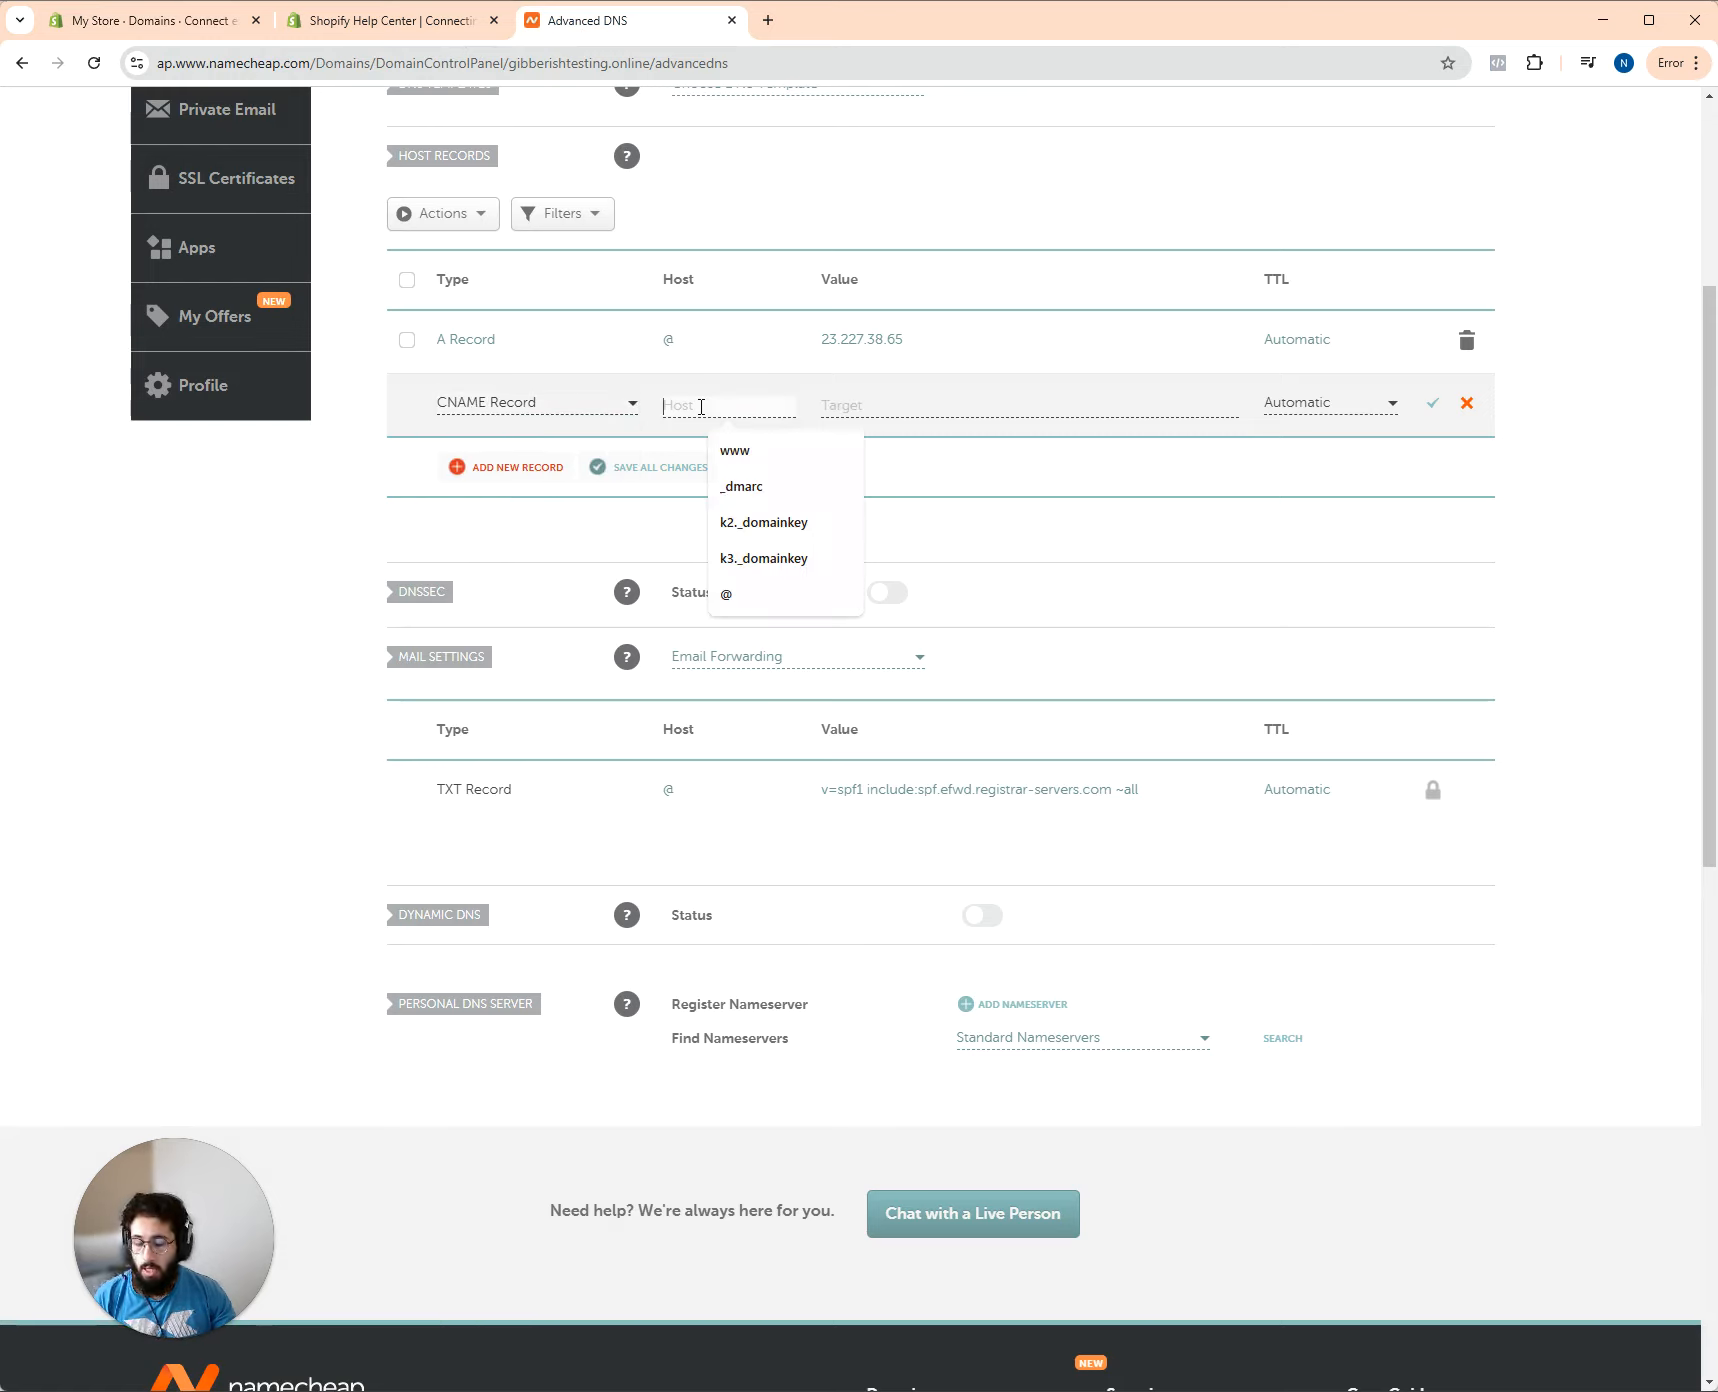
{"action": "type", "text": "www"}
{"action": "left_click", "coordinate": [859, 406]}
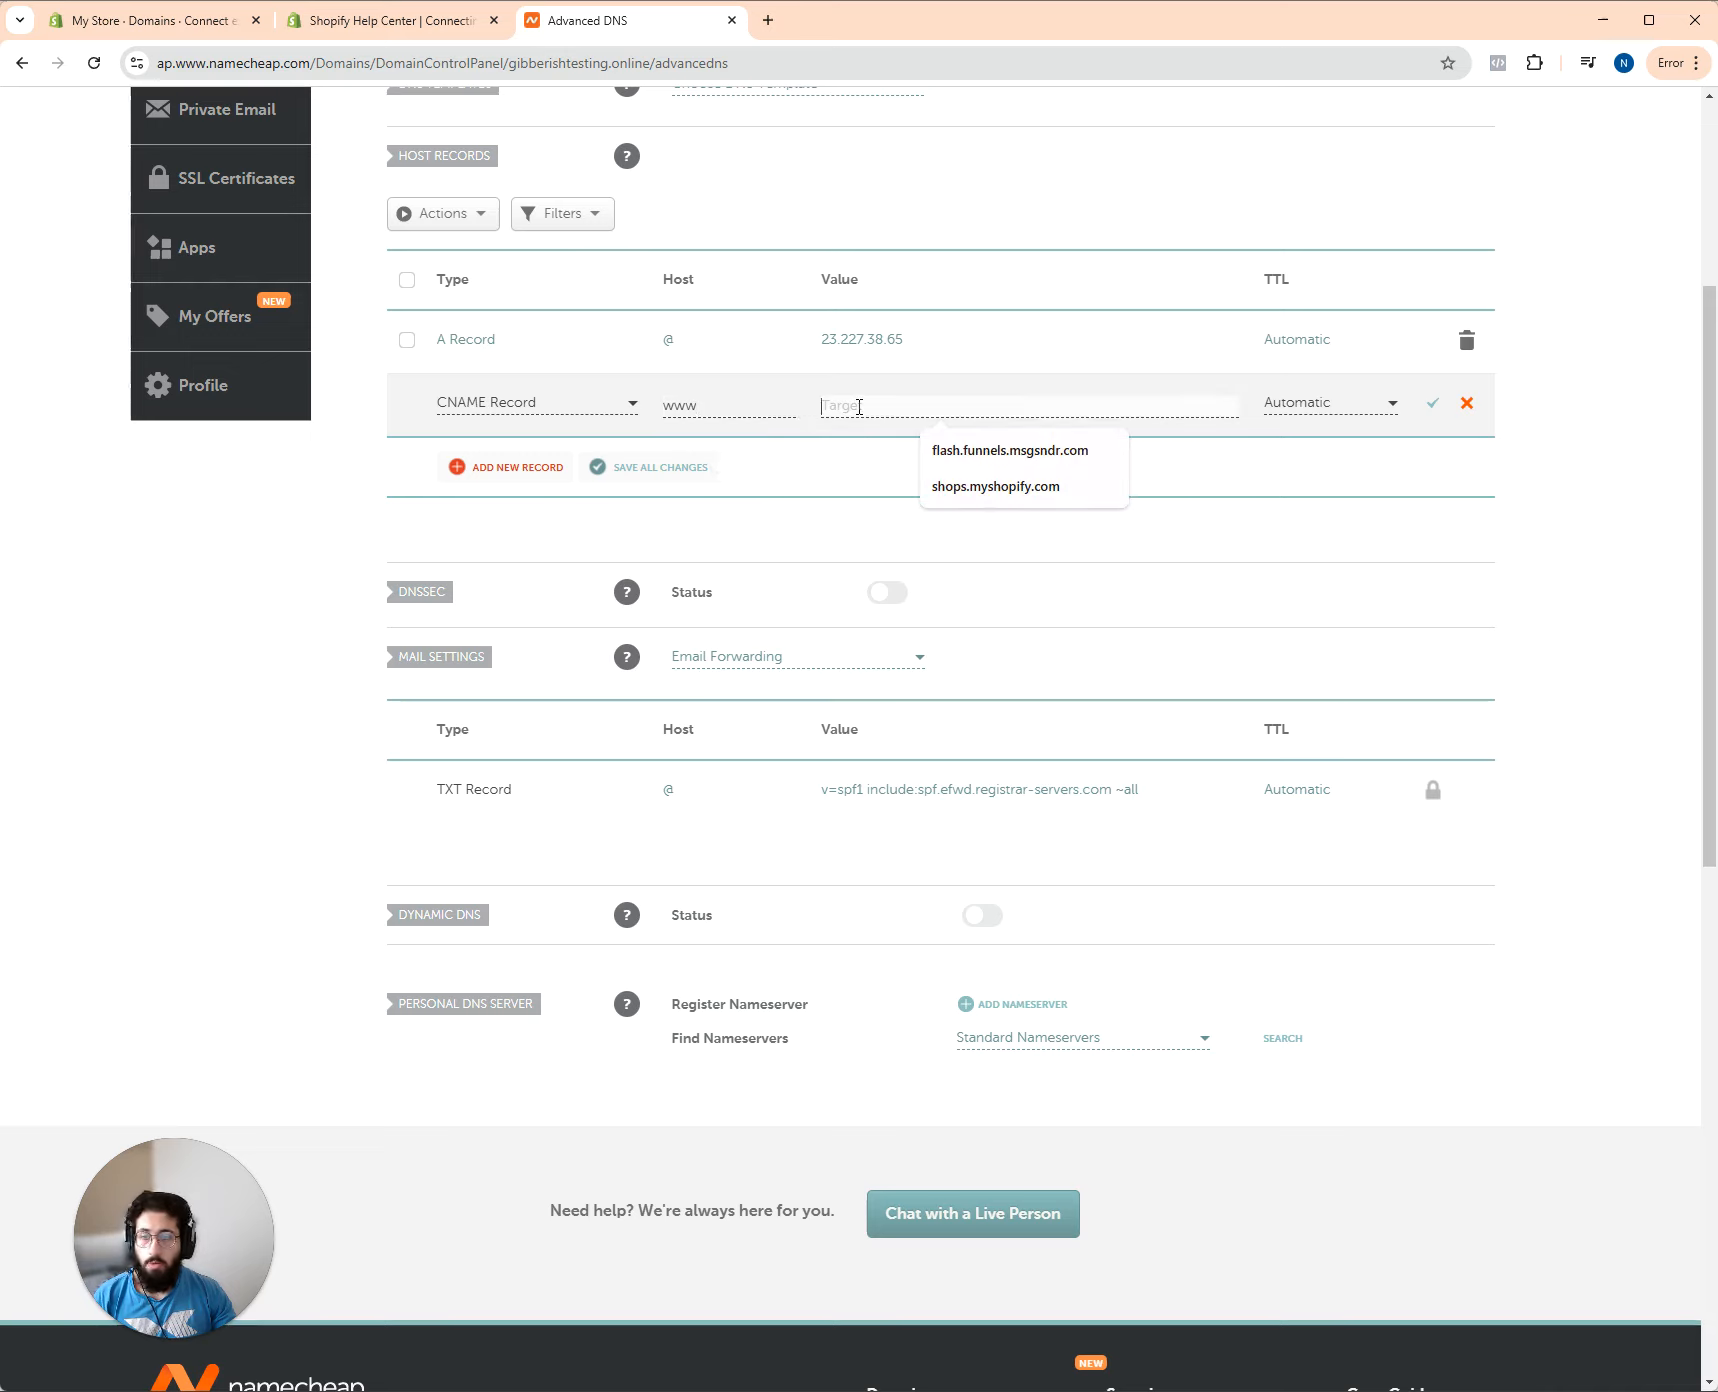
{"action": "left_click", "coordinate": [995, 486]}
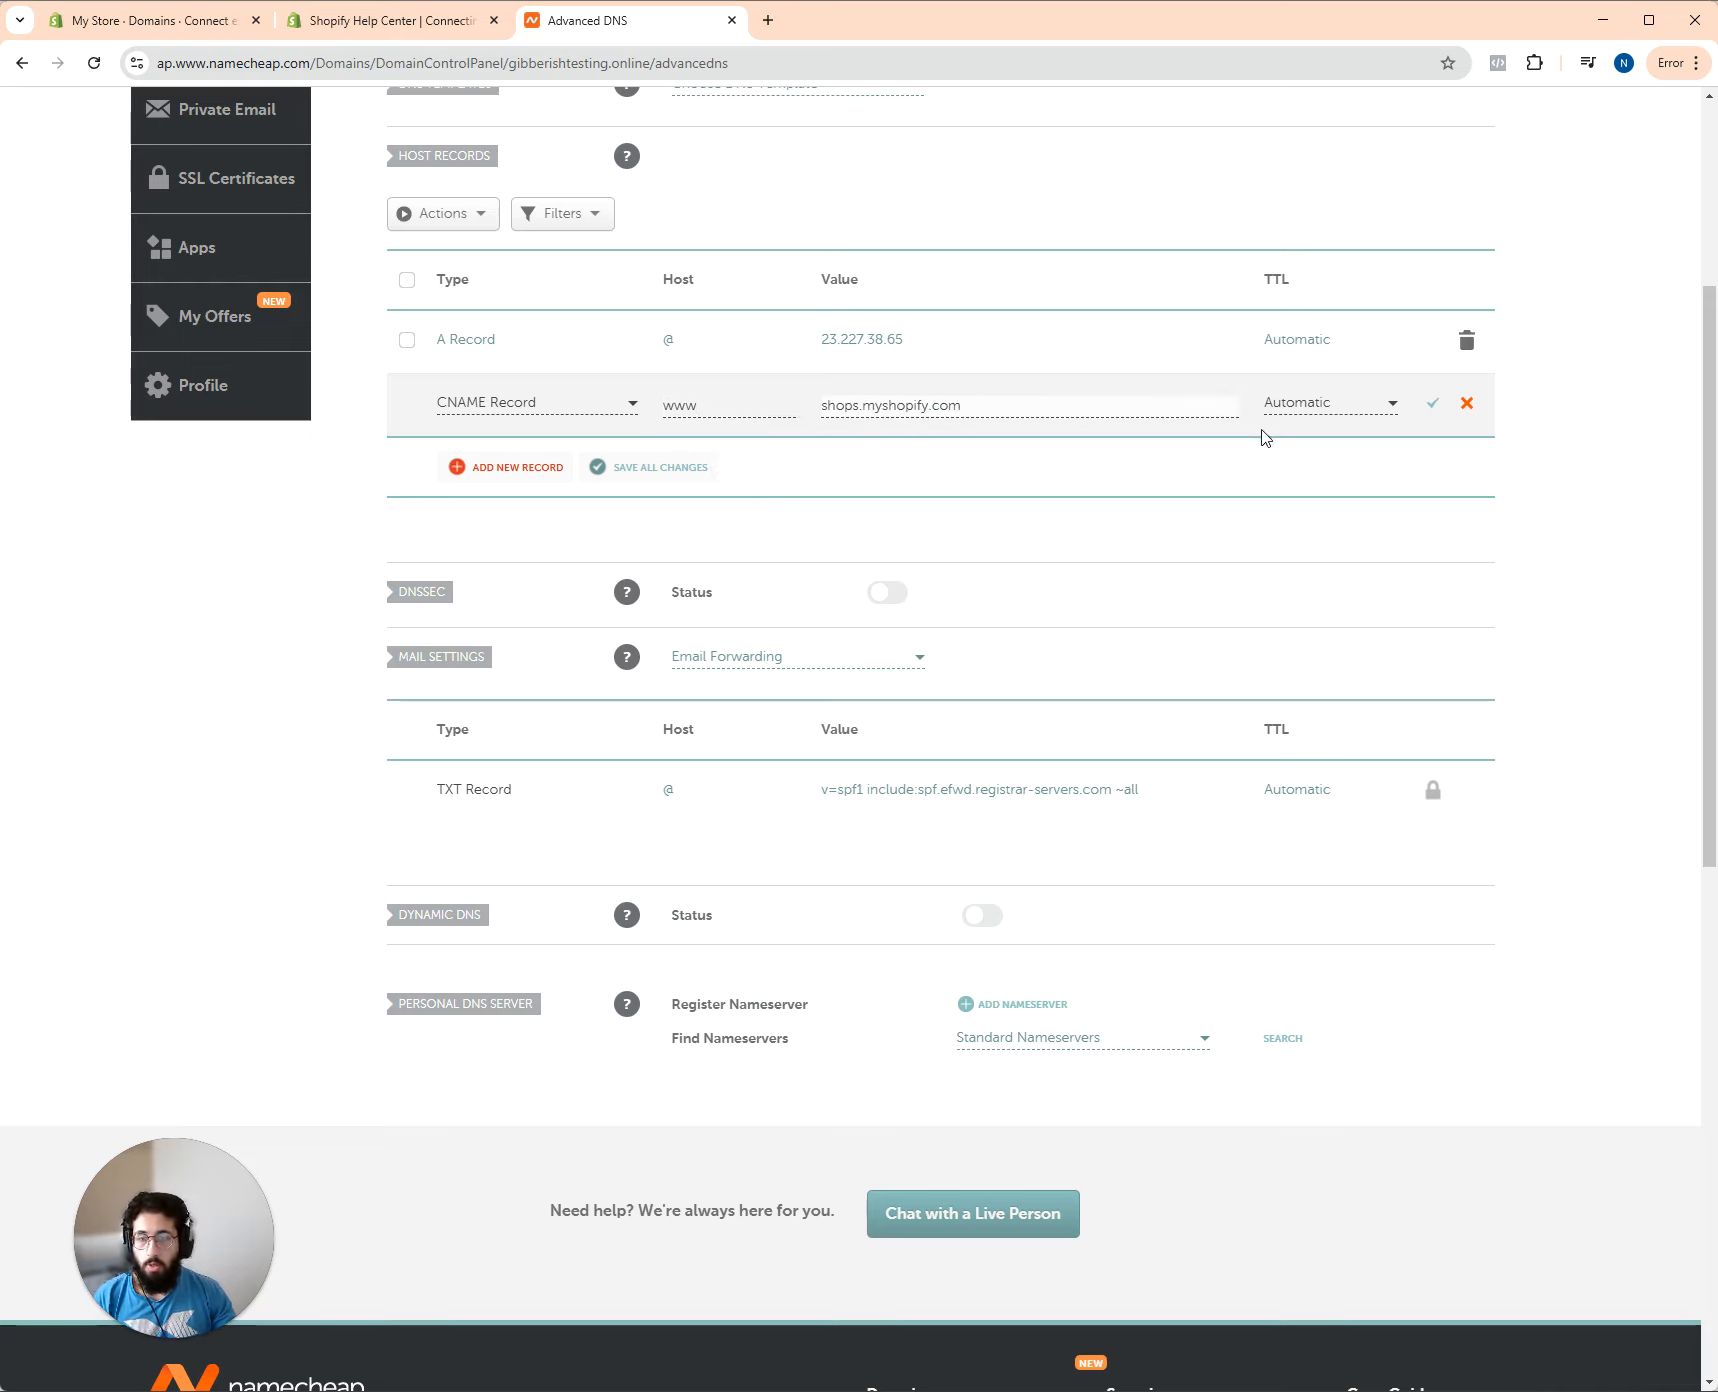
{"action": "left_click", "coordinate": [1430, 410]}
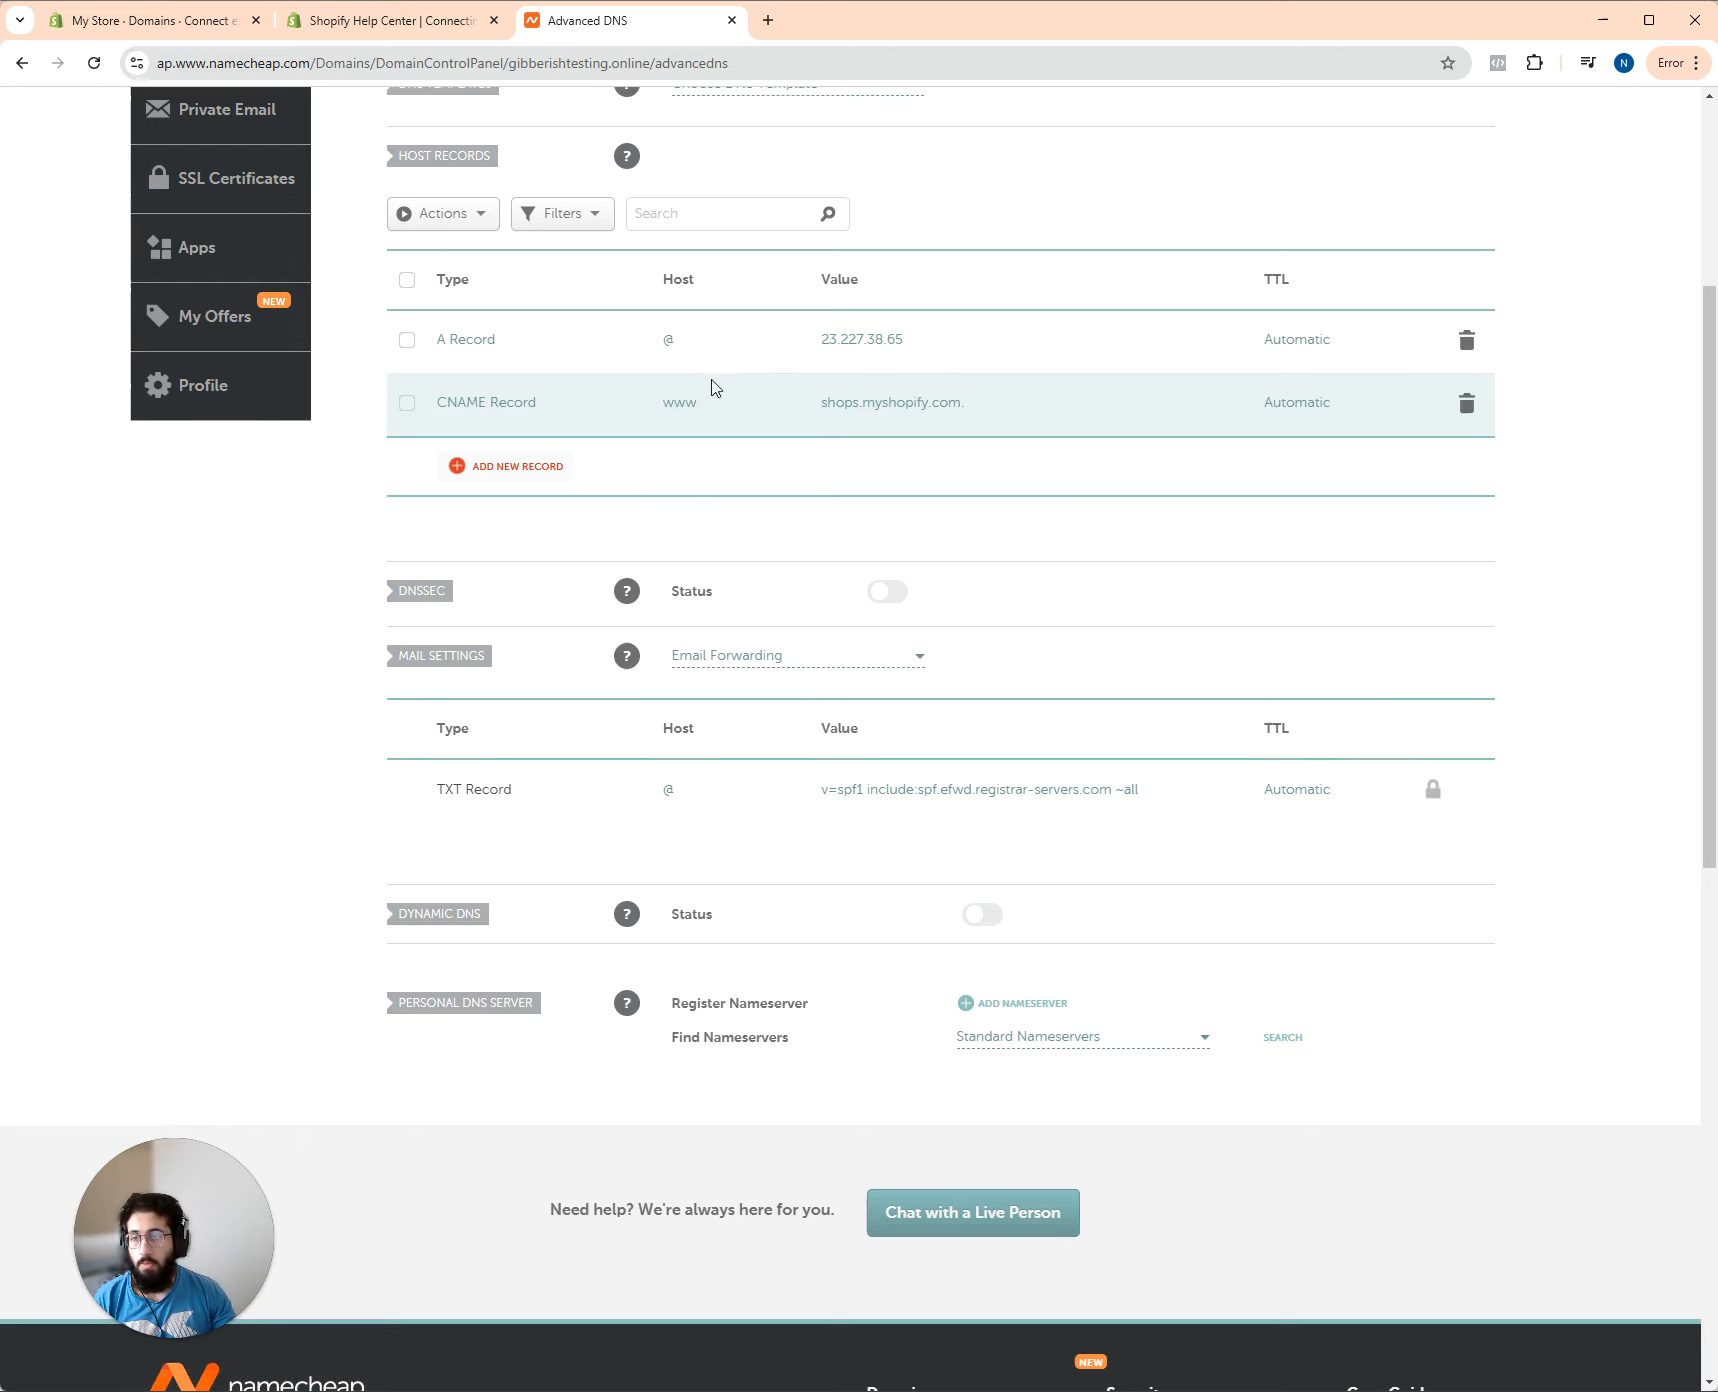
{"action": "scroll", "coordinate": [717, 390], "scroll_direction": "up", "scroll_amount": 2}
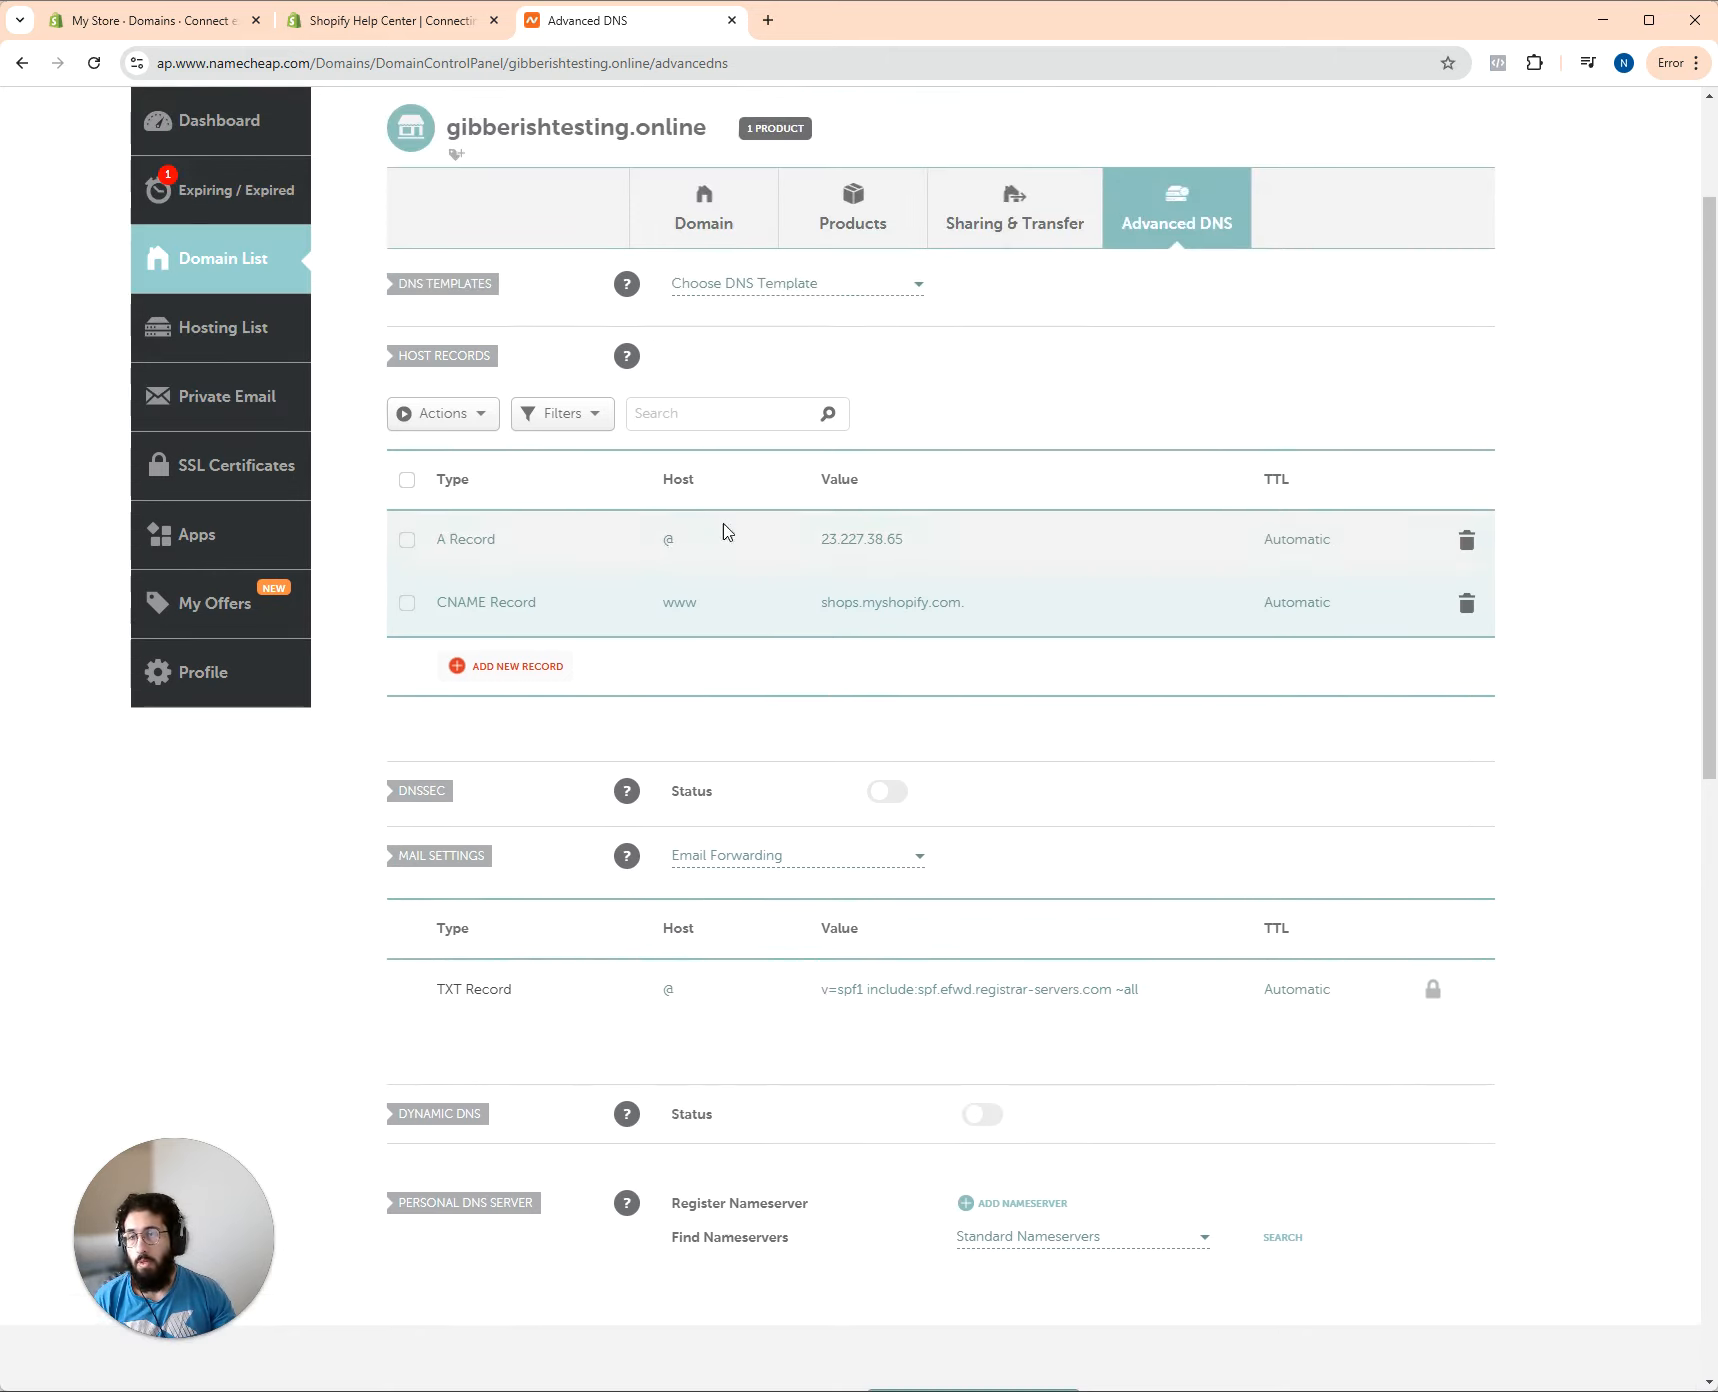
Switch to Shopify, report the DNS records as updated, and skip verification to add gibberishtesting.online
{"action": "left_click", "coordinate": [150, 20]}
{"action": "left_click", "coordinate": [1184, 635]}
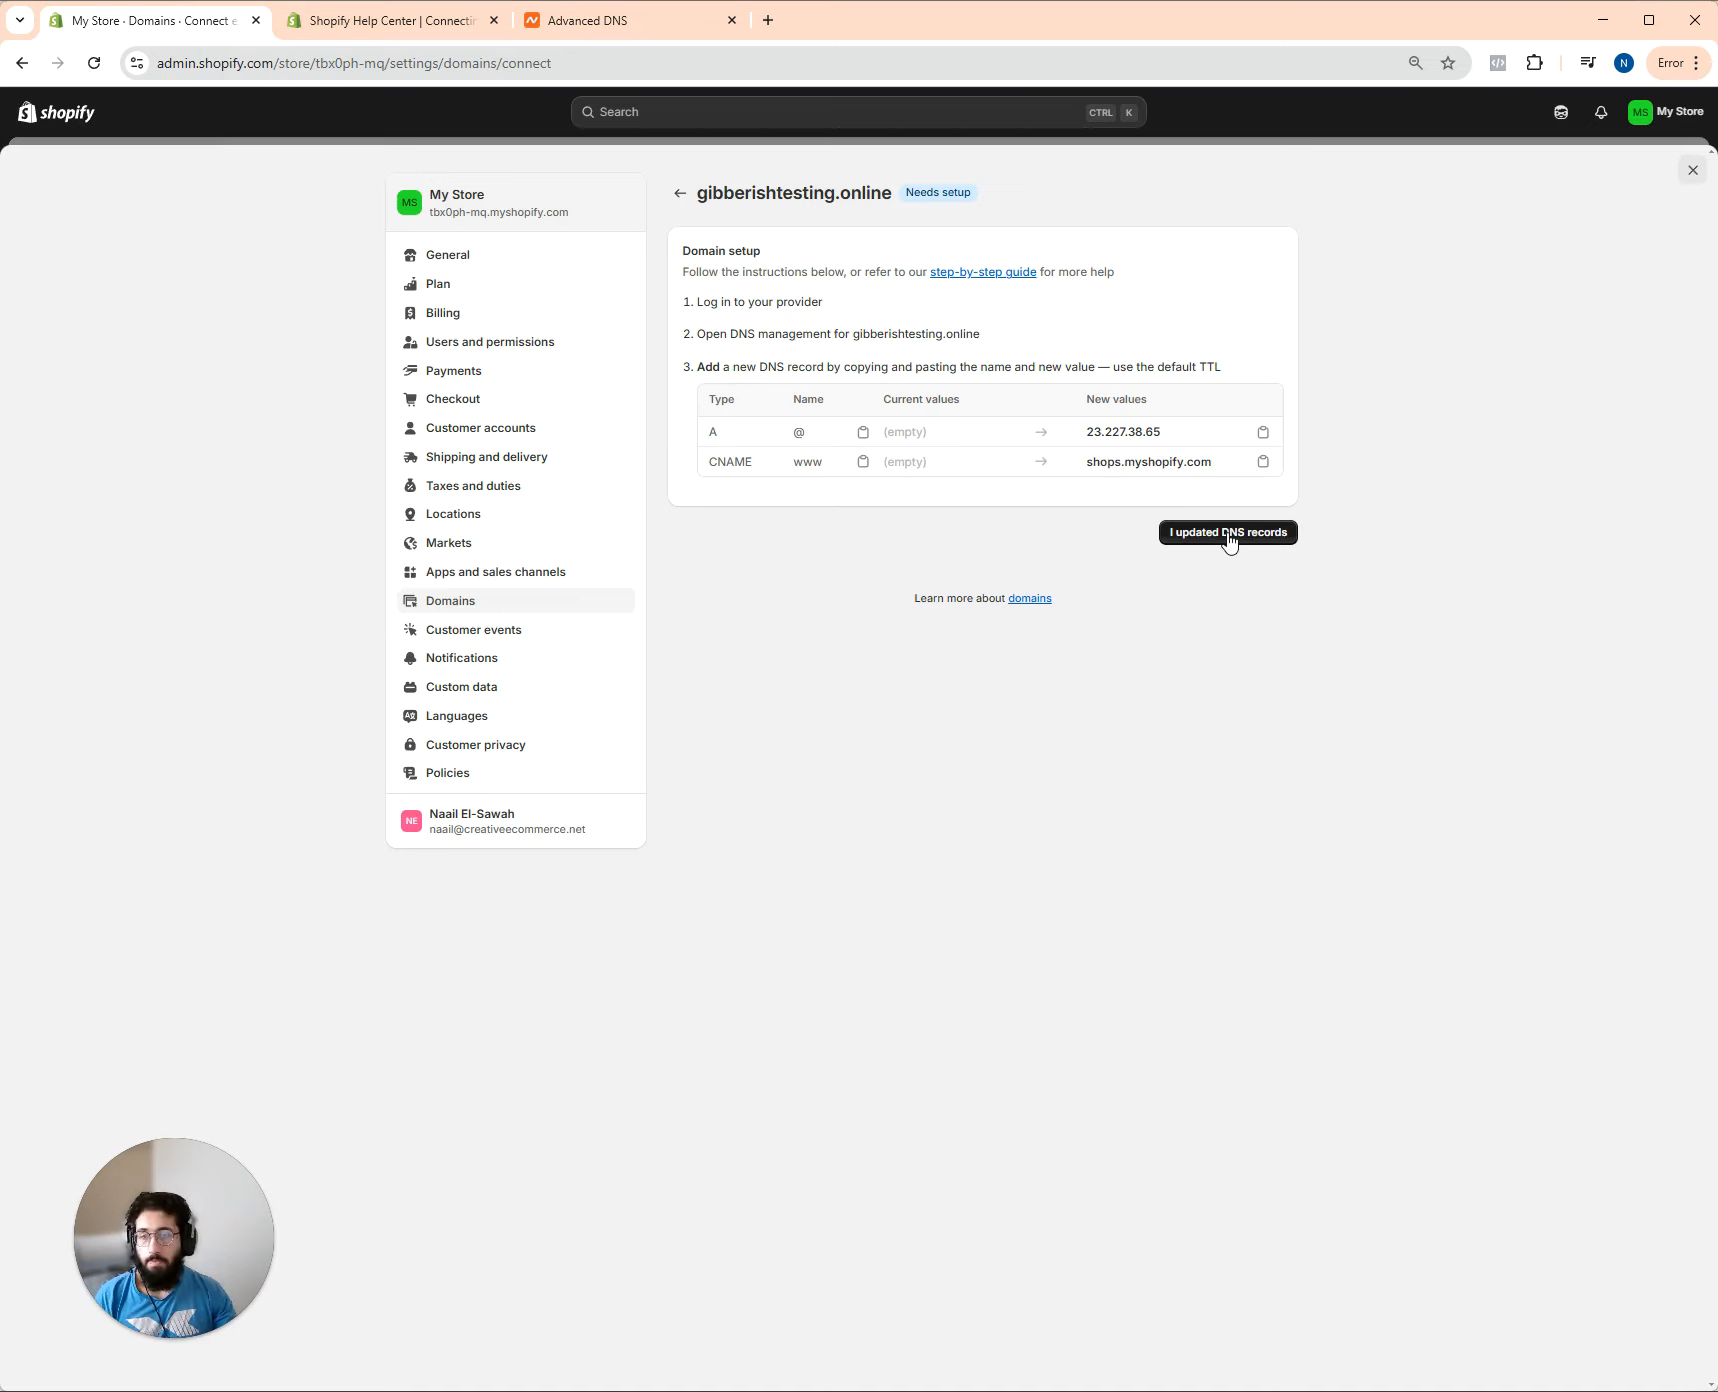
{"action": "left_click", "coordinate": [1229, 536]}
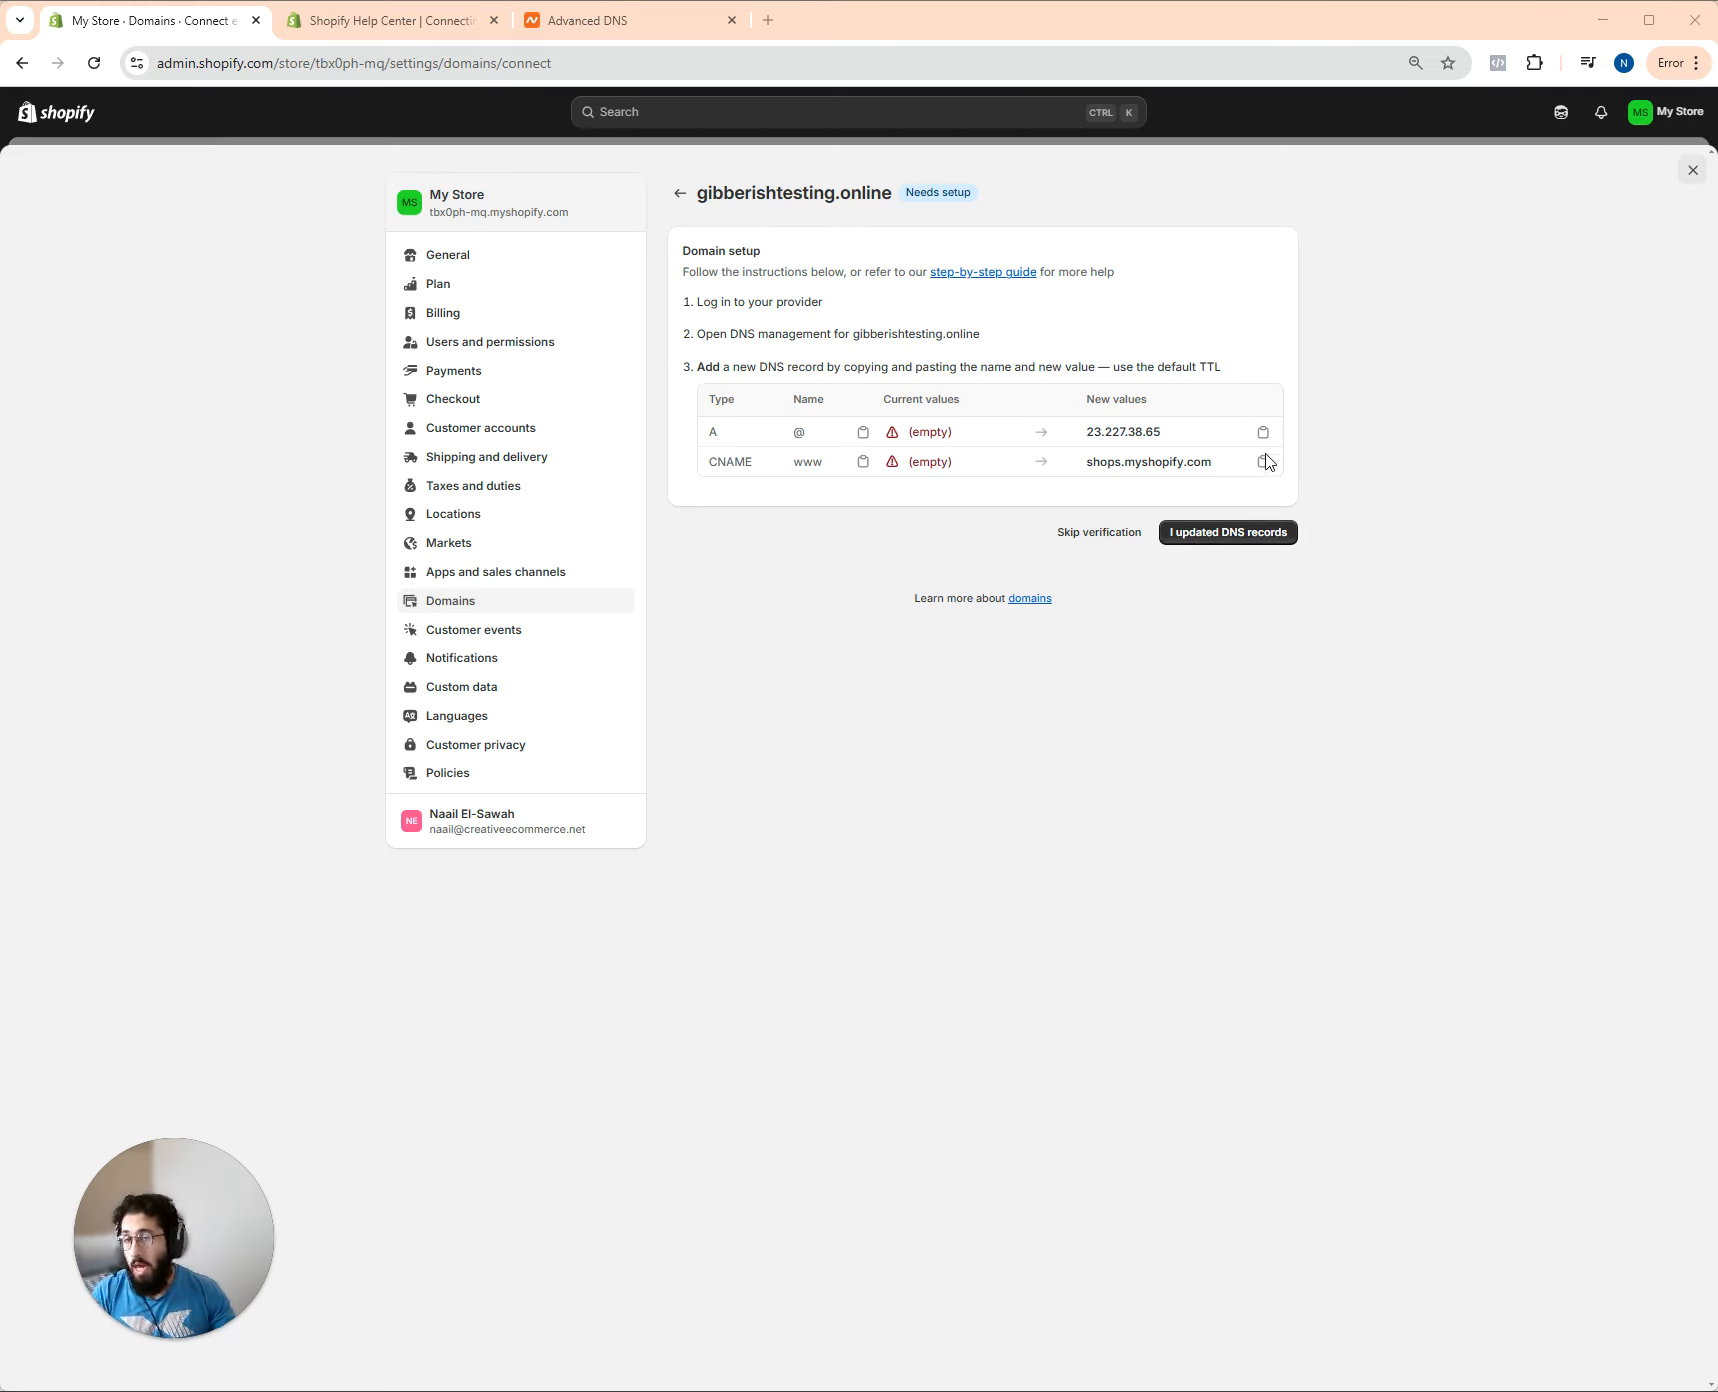
{"action": "left_click", "coordinate": [1222, 534]}
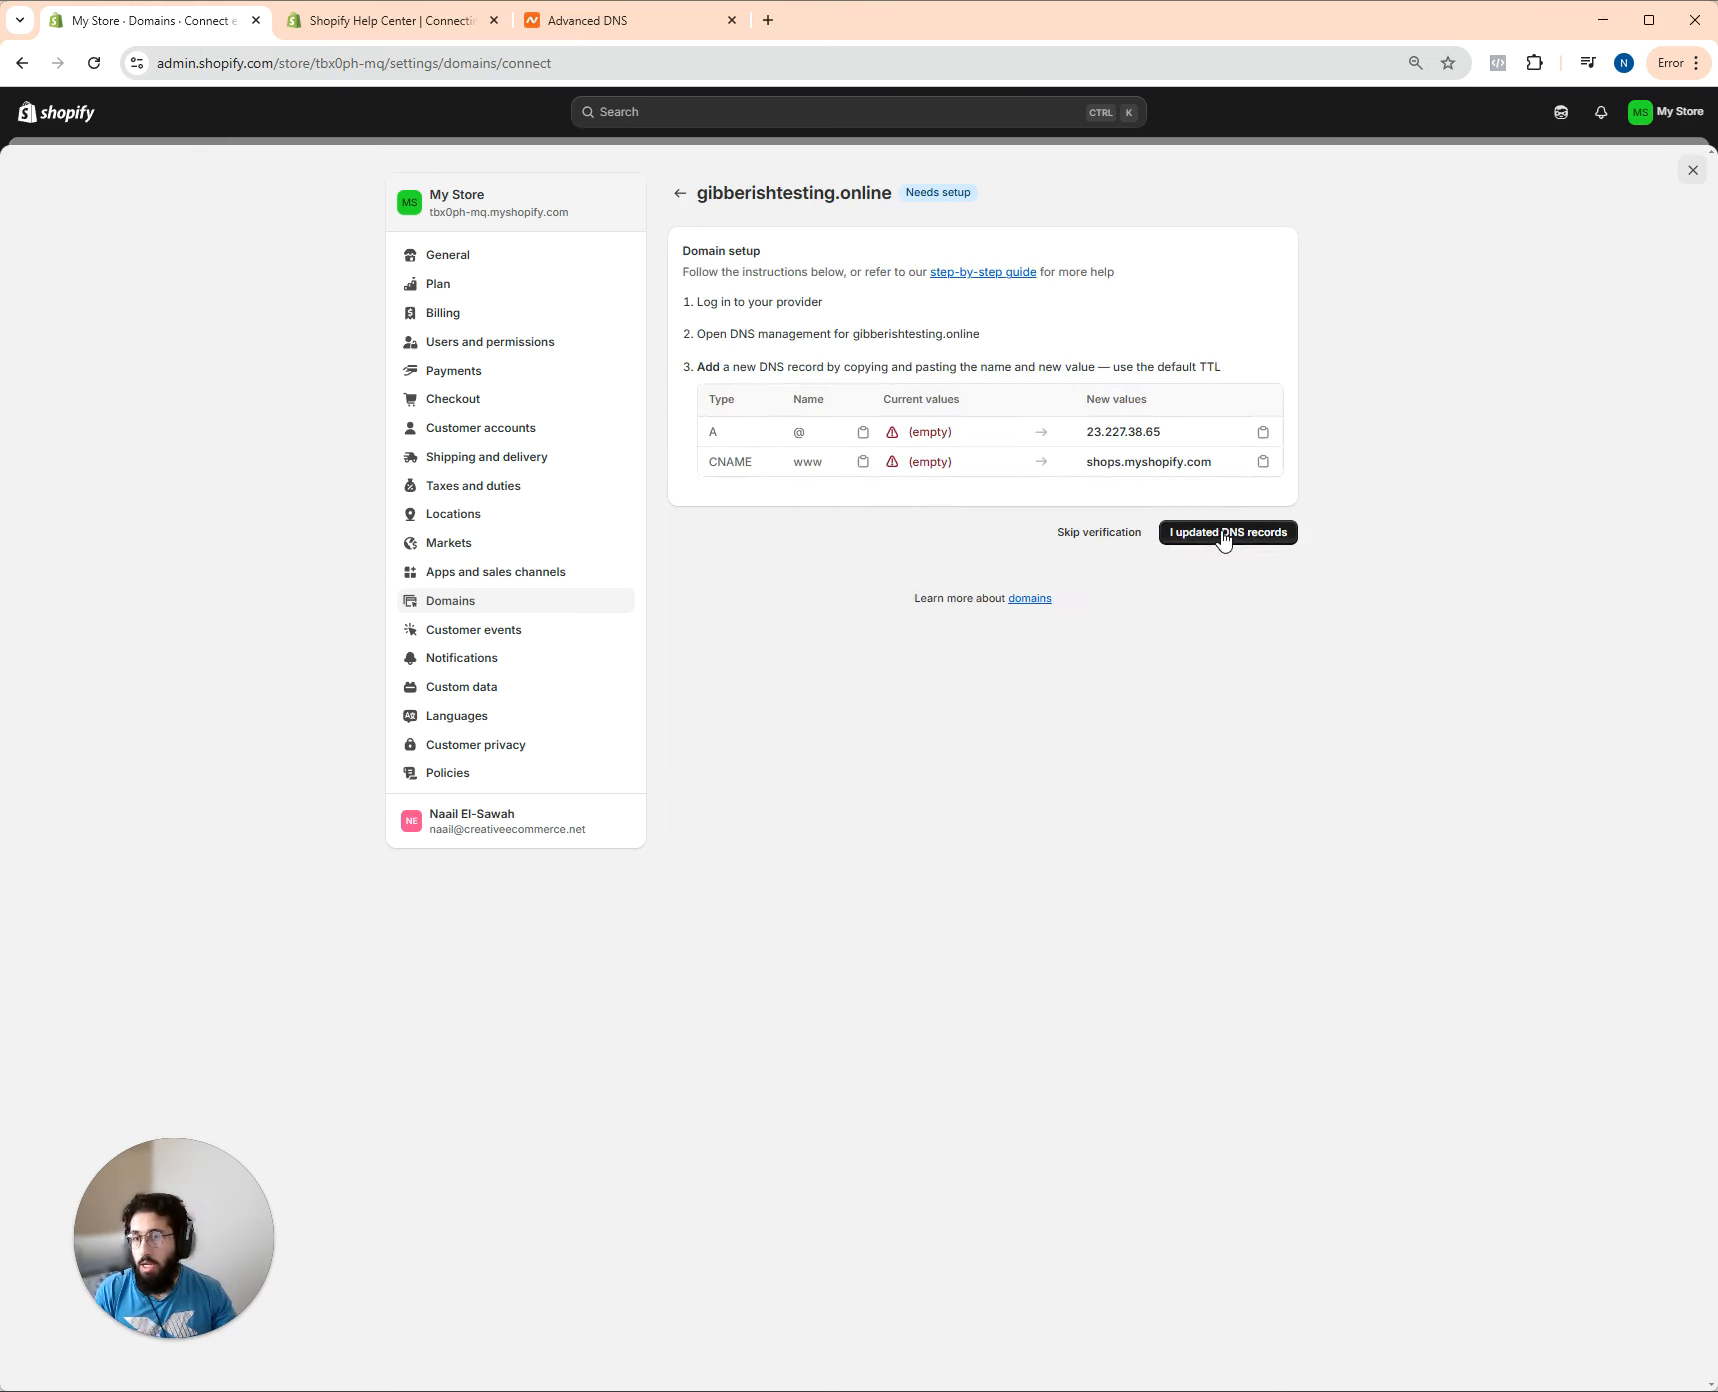
{"action": "left_click", "coordinate": [1222, 535]}
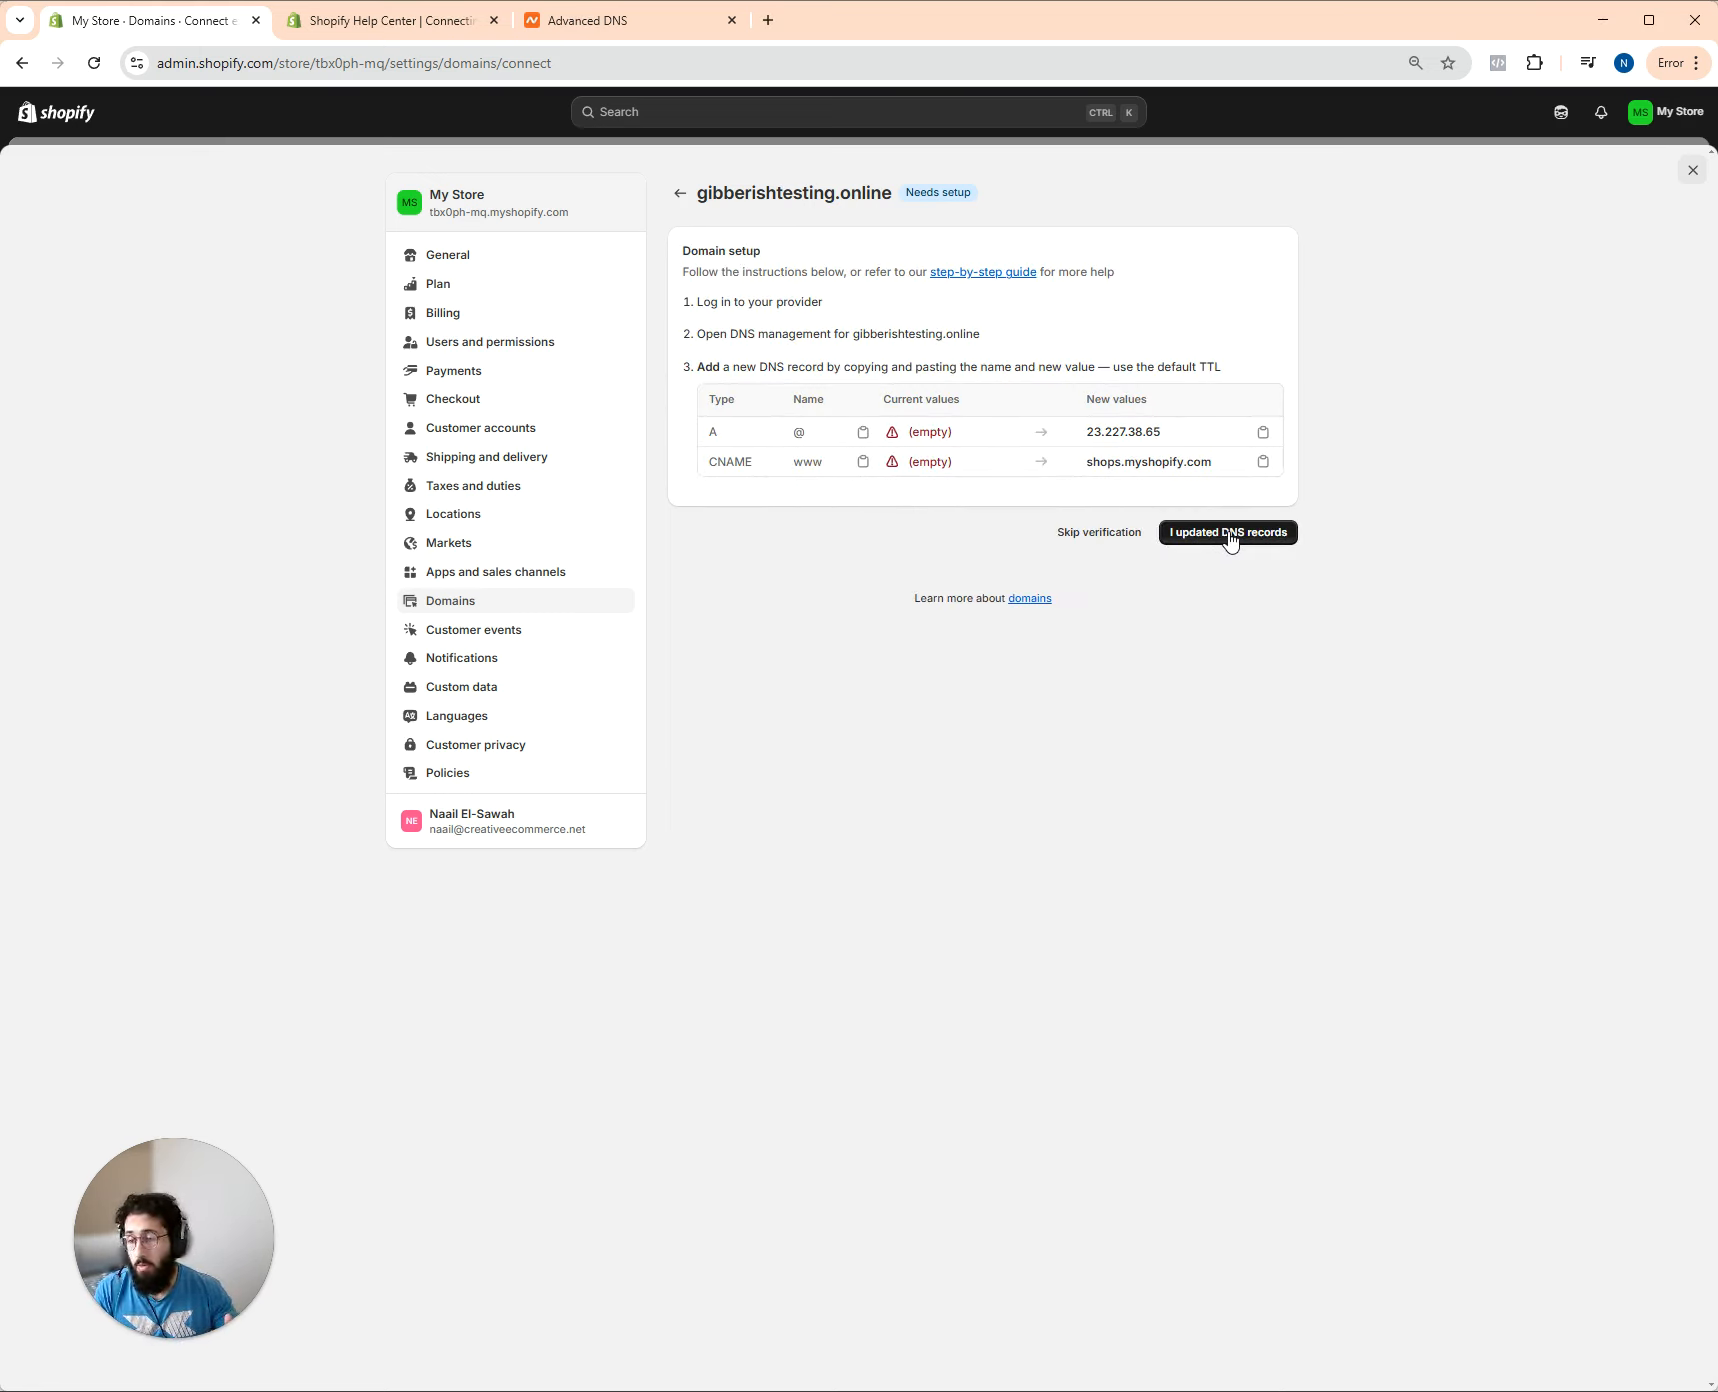
{"action": "left_click", "coordinate": [1074, 546]}
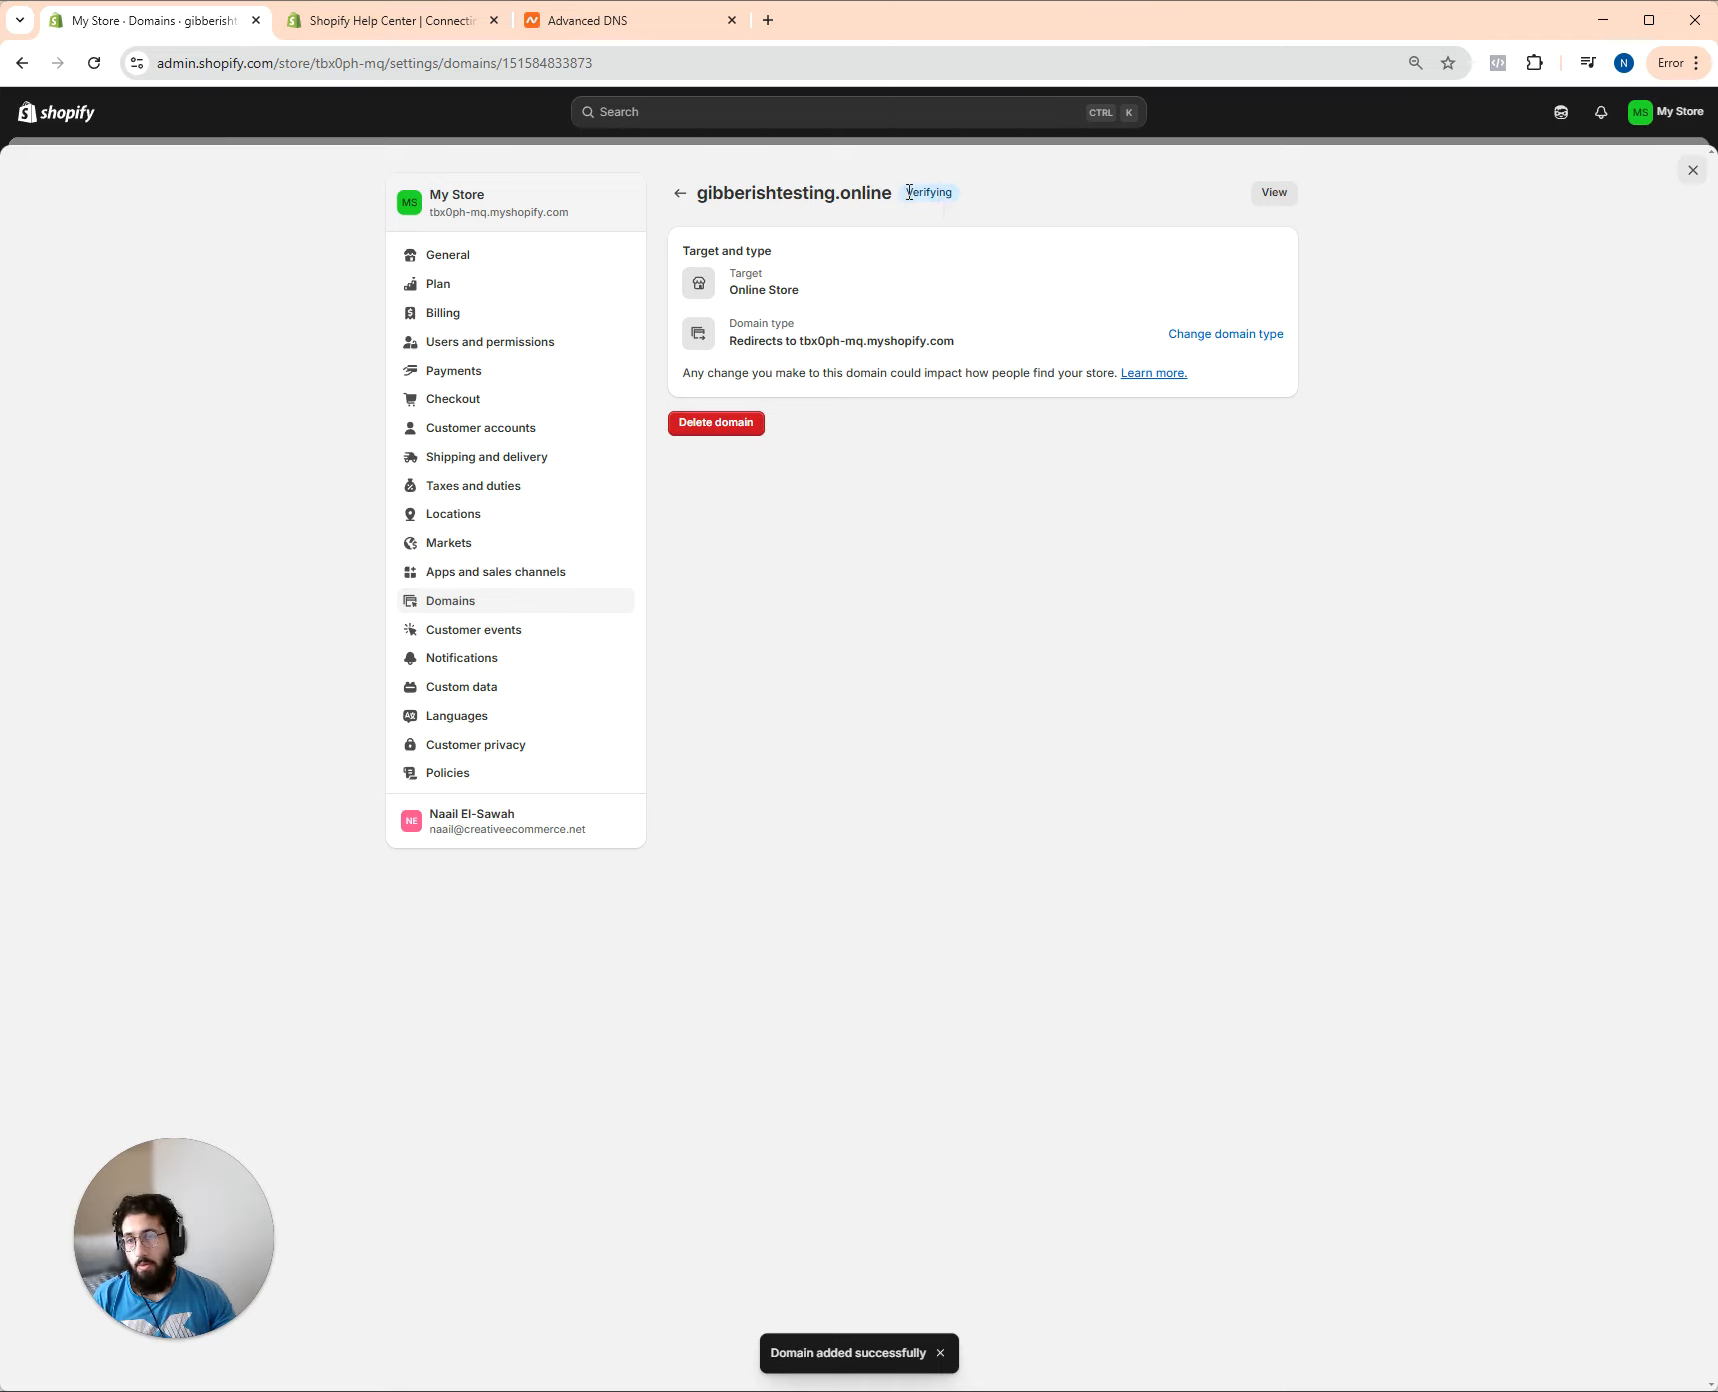
{"action": "left_click_drag", "start_coordinate": [908, 192], "coordinate": [964, 199]}
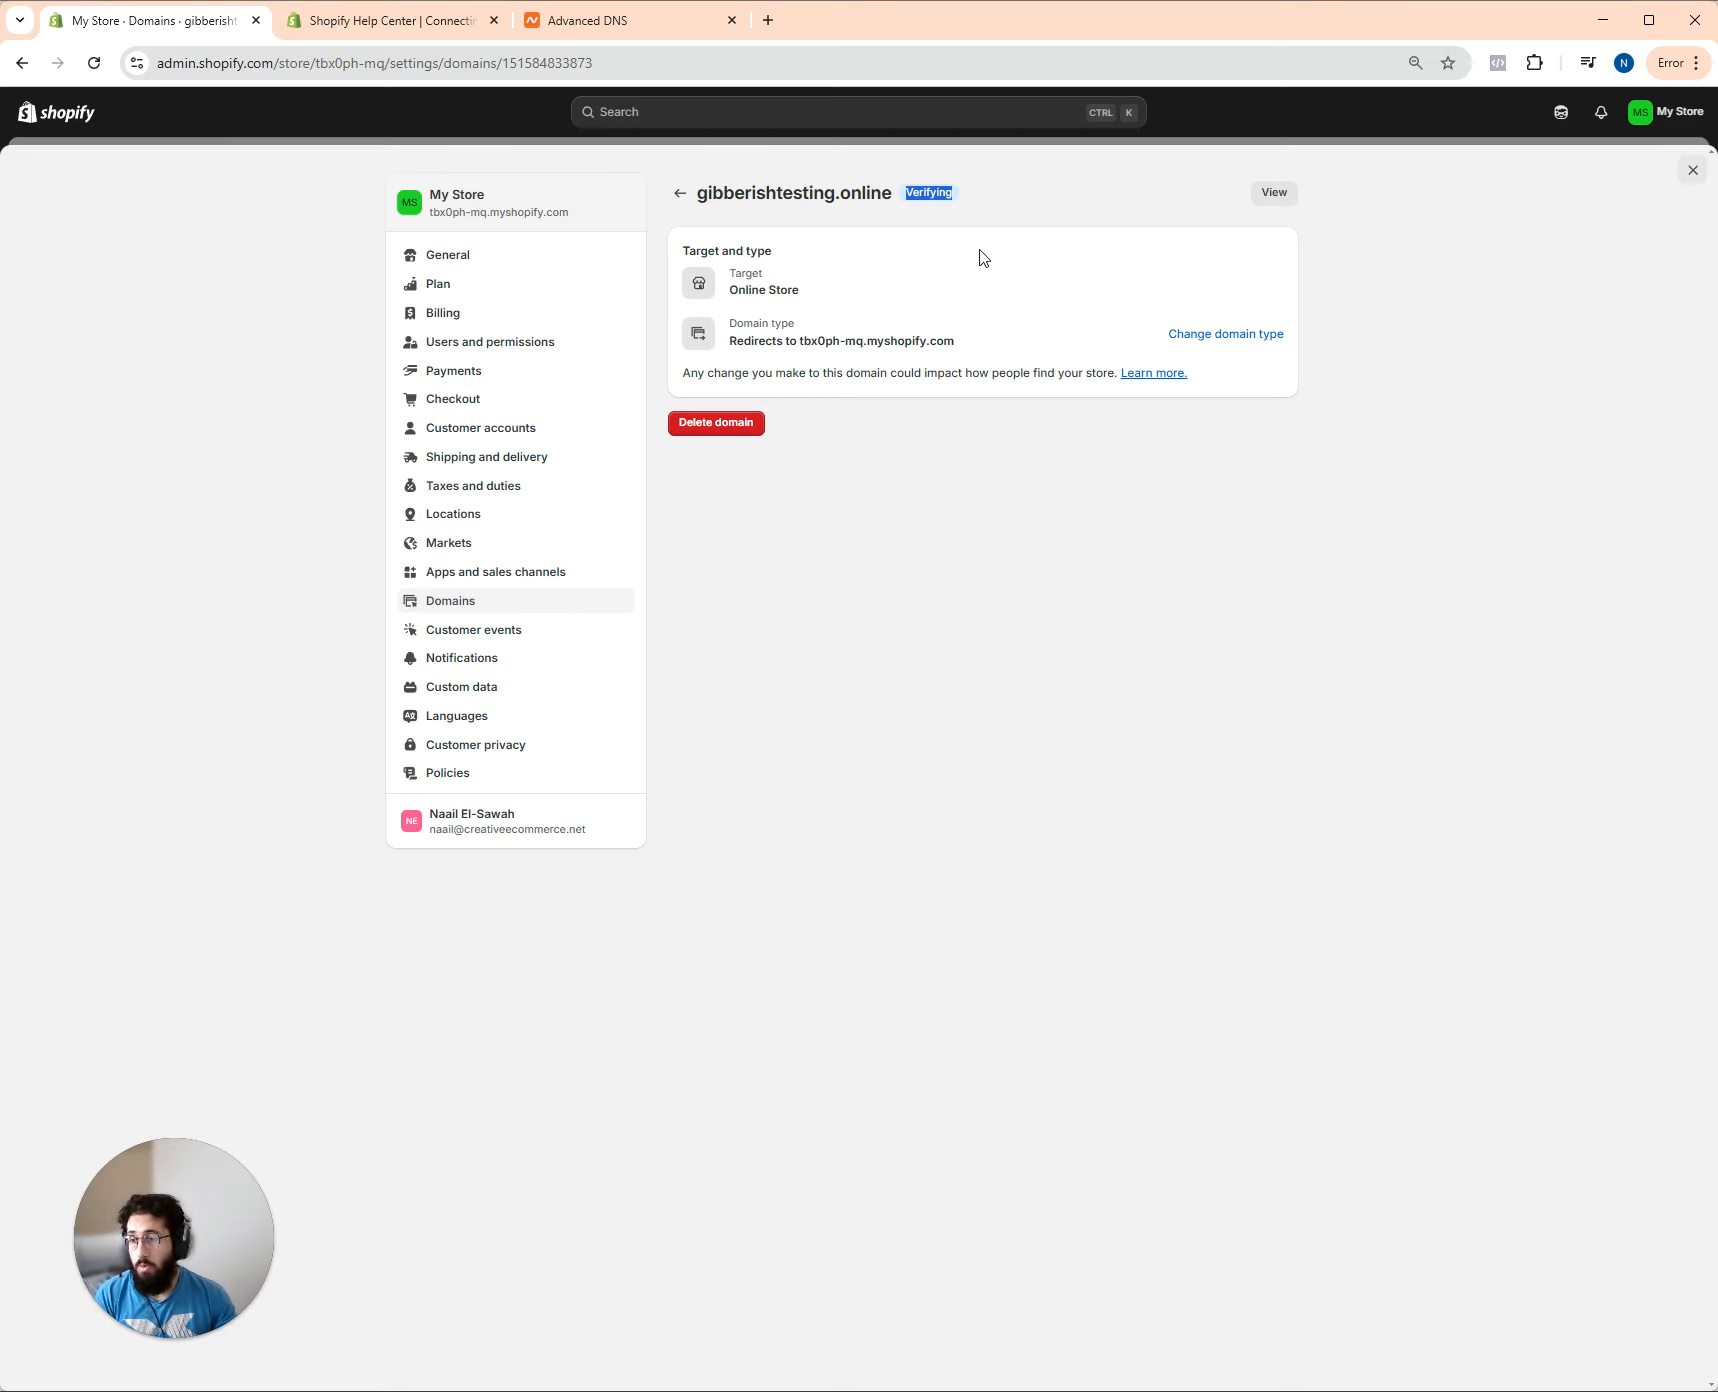
{"action": "left_click", "coordinate": [930, 293]}
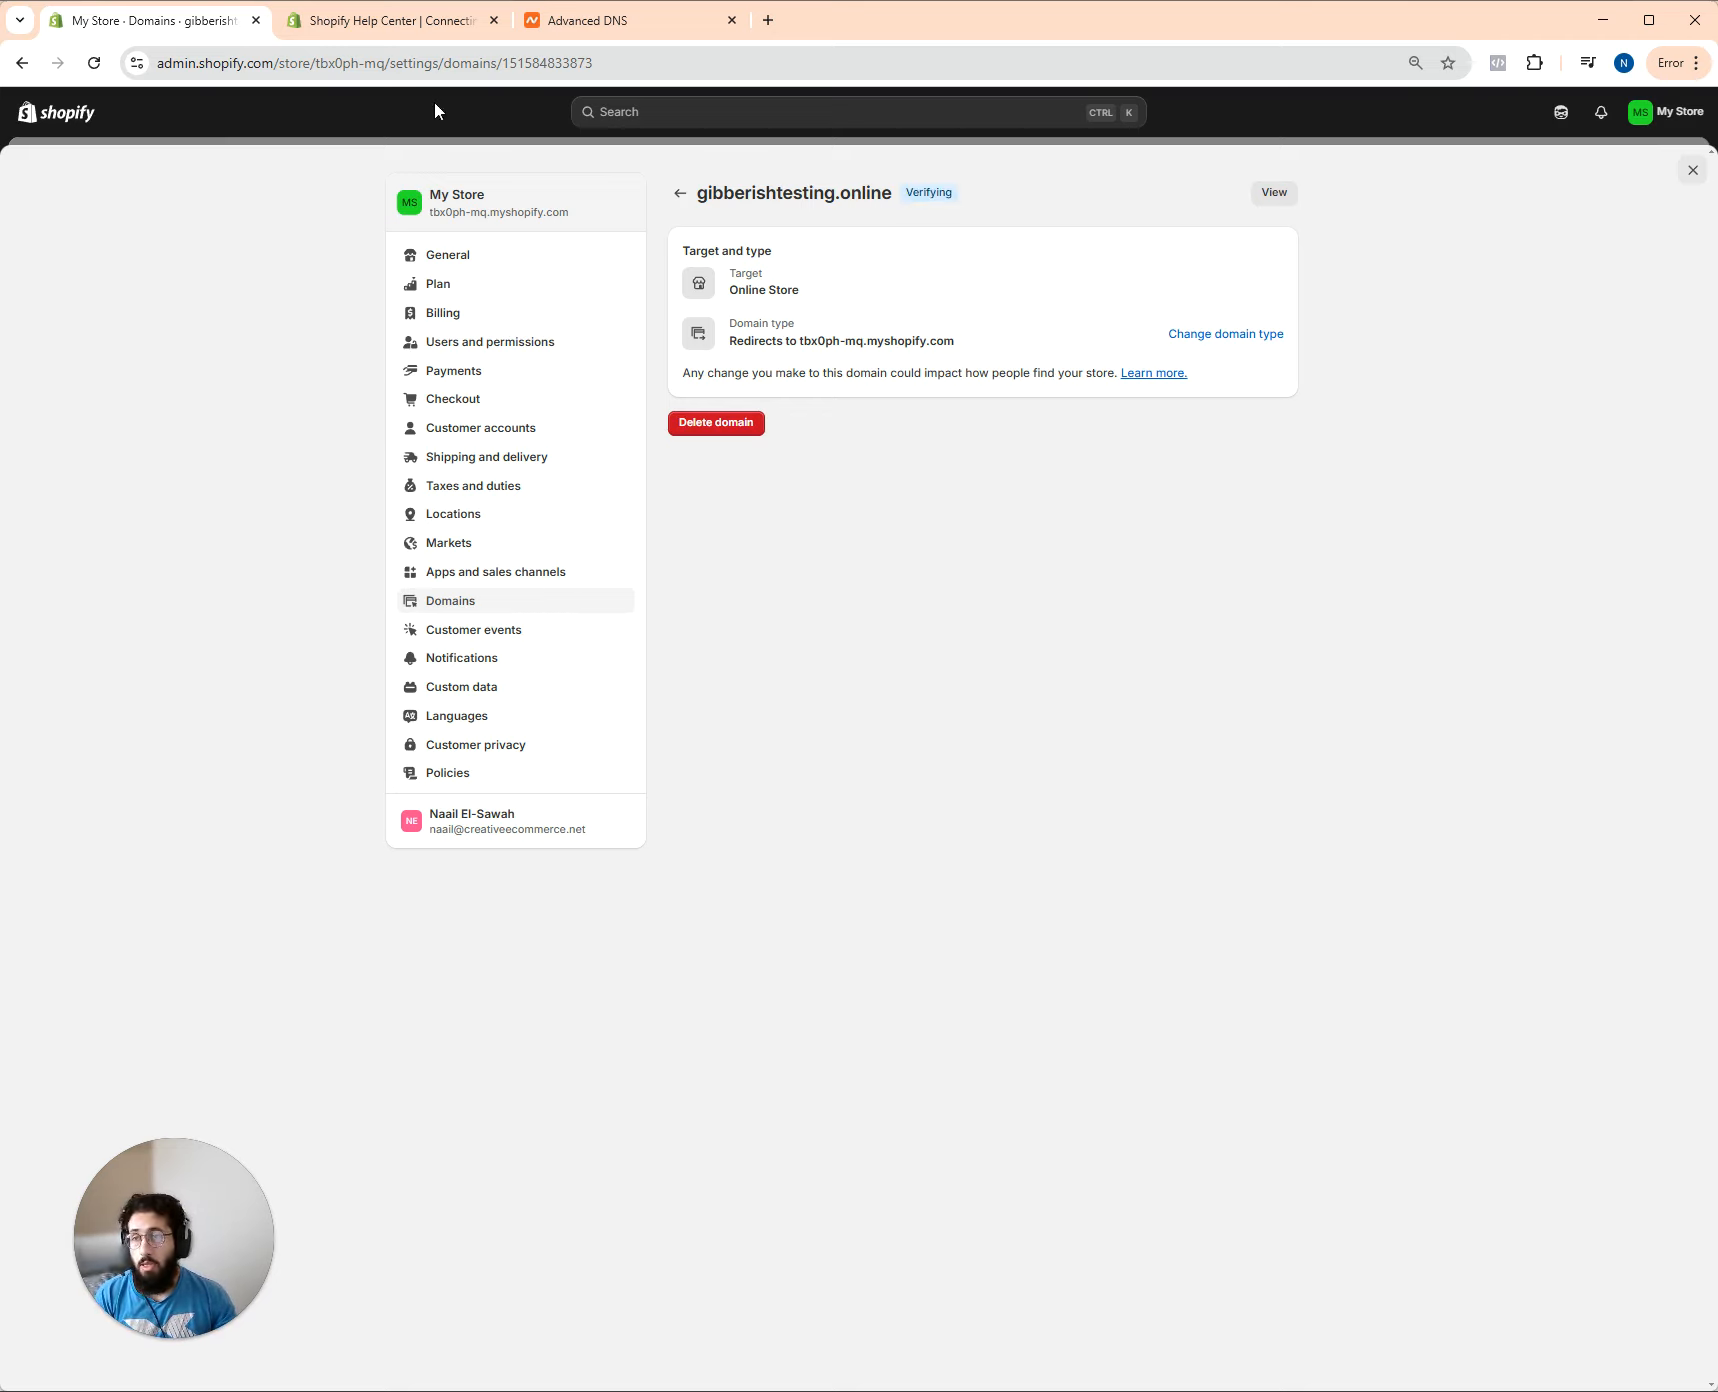
Switch to the Shopify Help Center page on connecting a third-party domain and copy its web address
{"action": "left_click", "coordinate": [341, 24]}
{"action": "scroll", "coordinate": [965, 654], "scroll_direction": "down", "scroll_amount": 3}
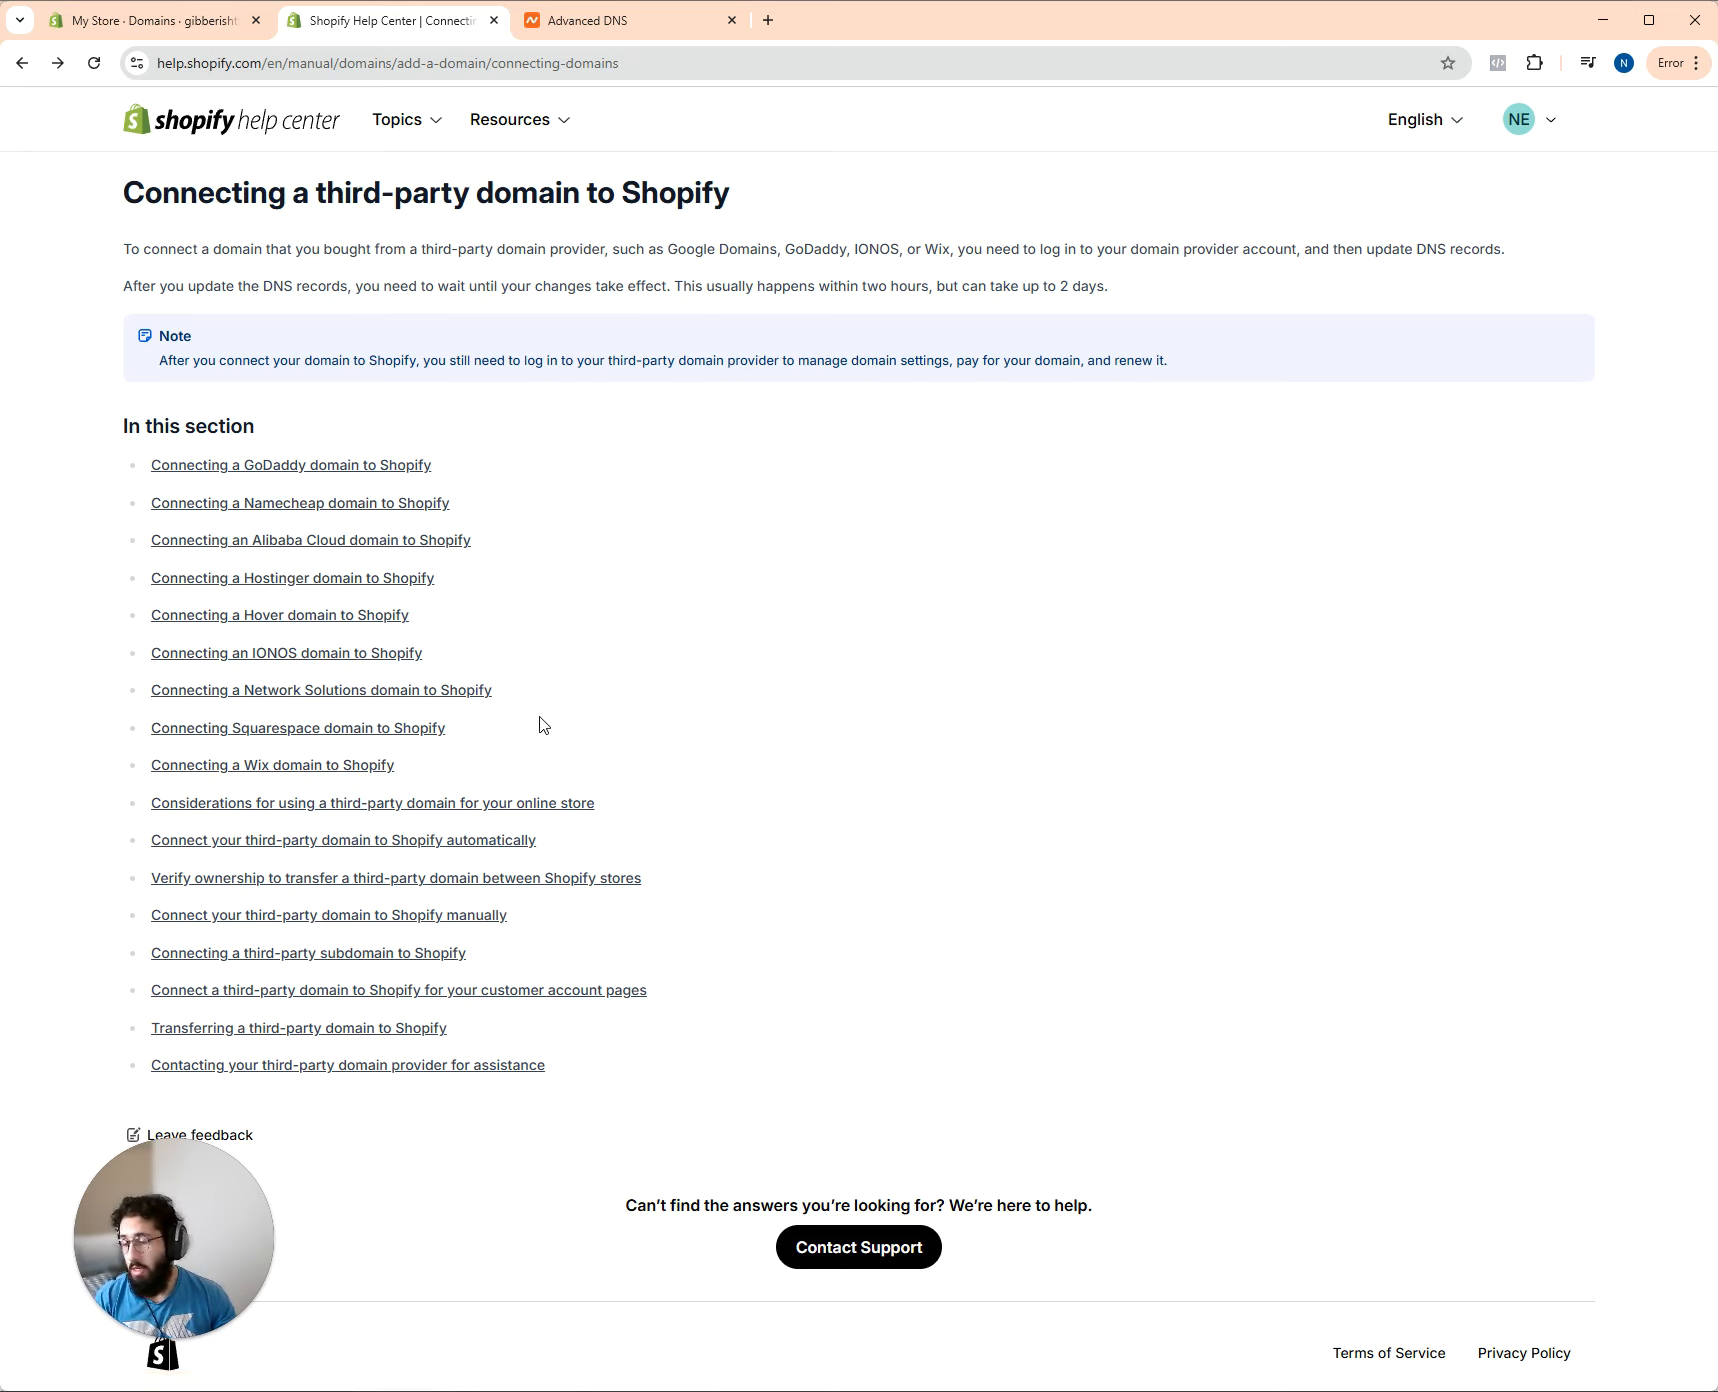
{"action": "left_click", "coordinate": [399, 66]}
{"action": "right_click", "coordinate": [399, 66]}
{"action": "left_click", "coordinate": [458, 250]}
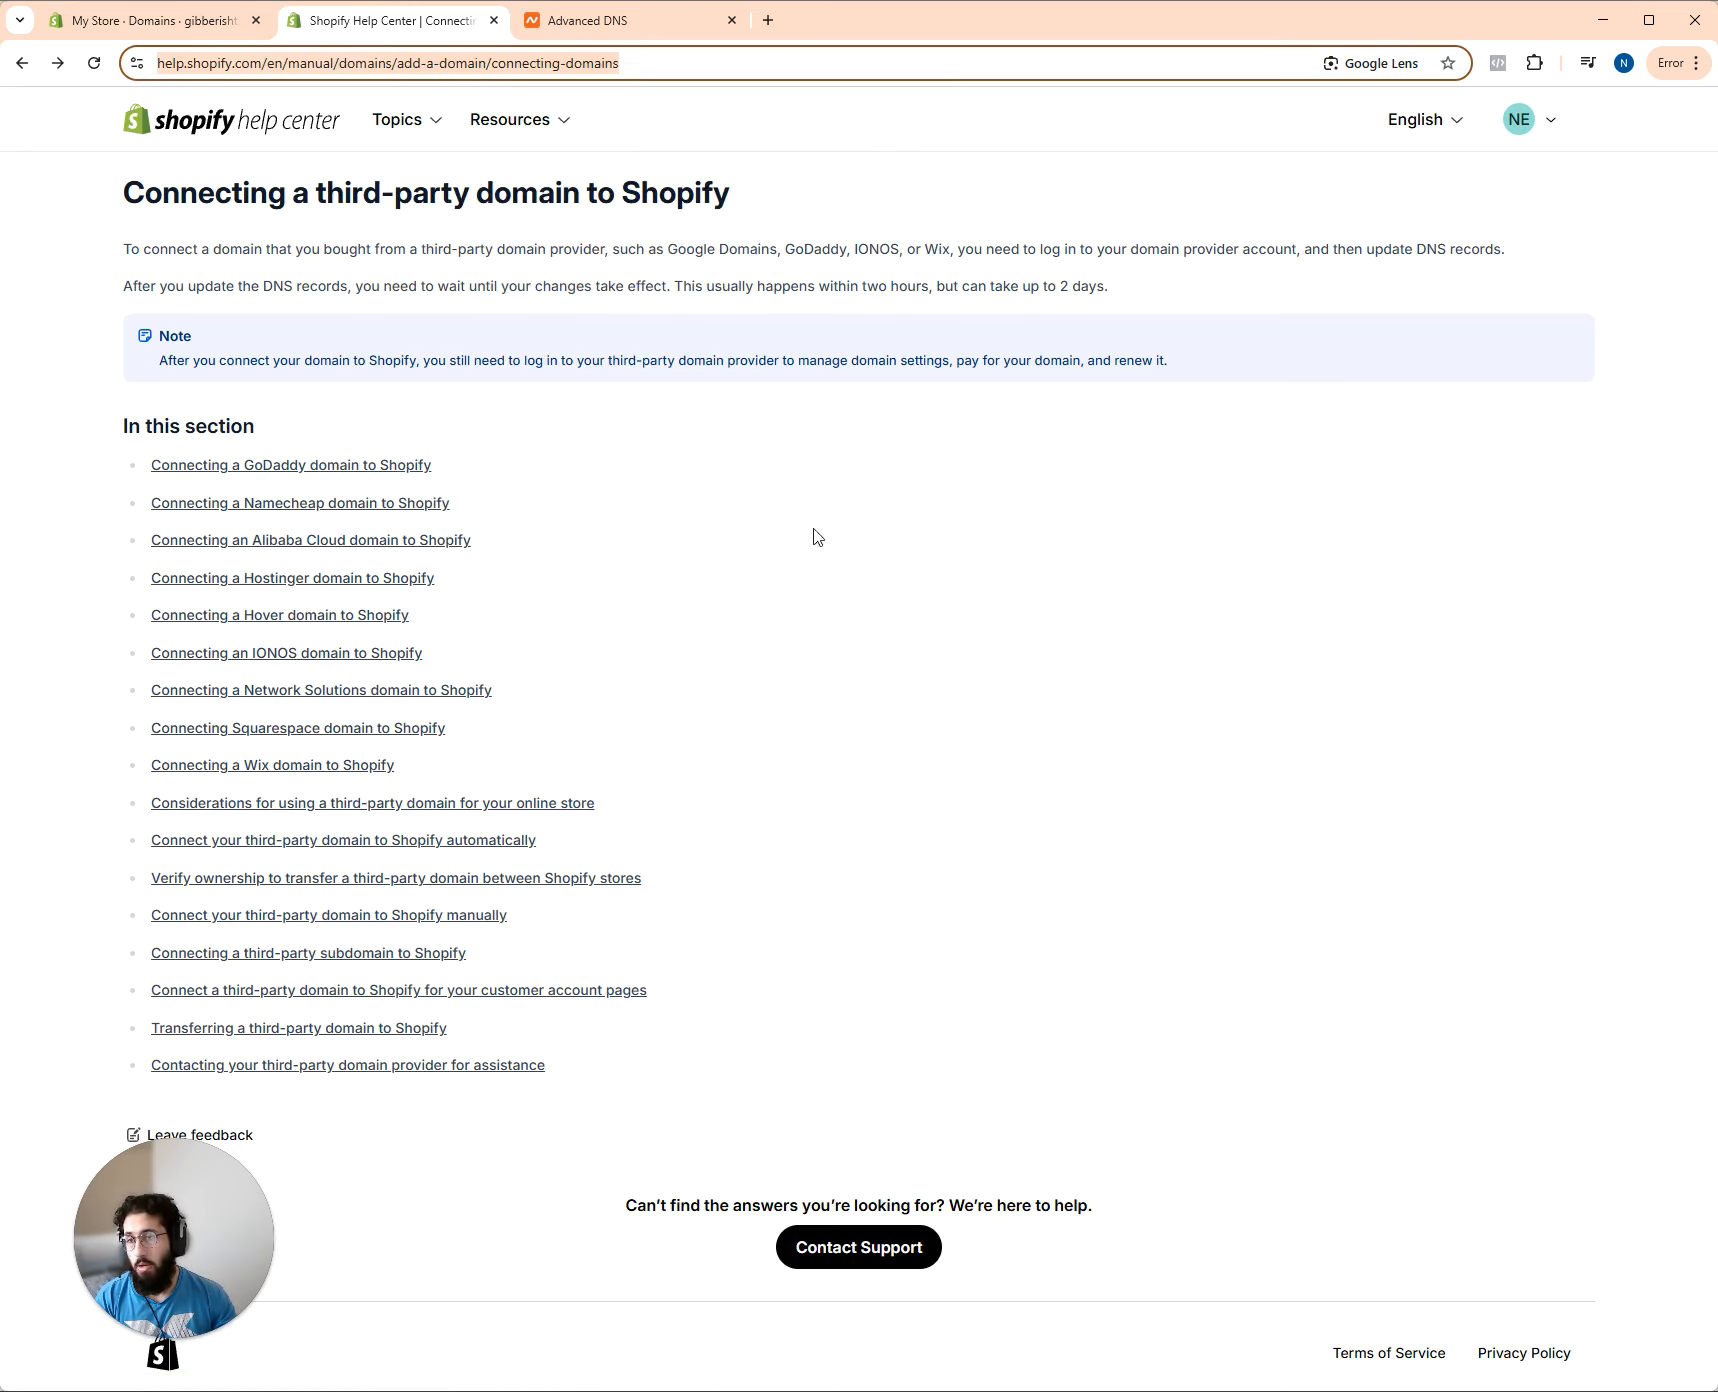
{"action": "left_click", "coordinate": [817, 537]}
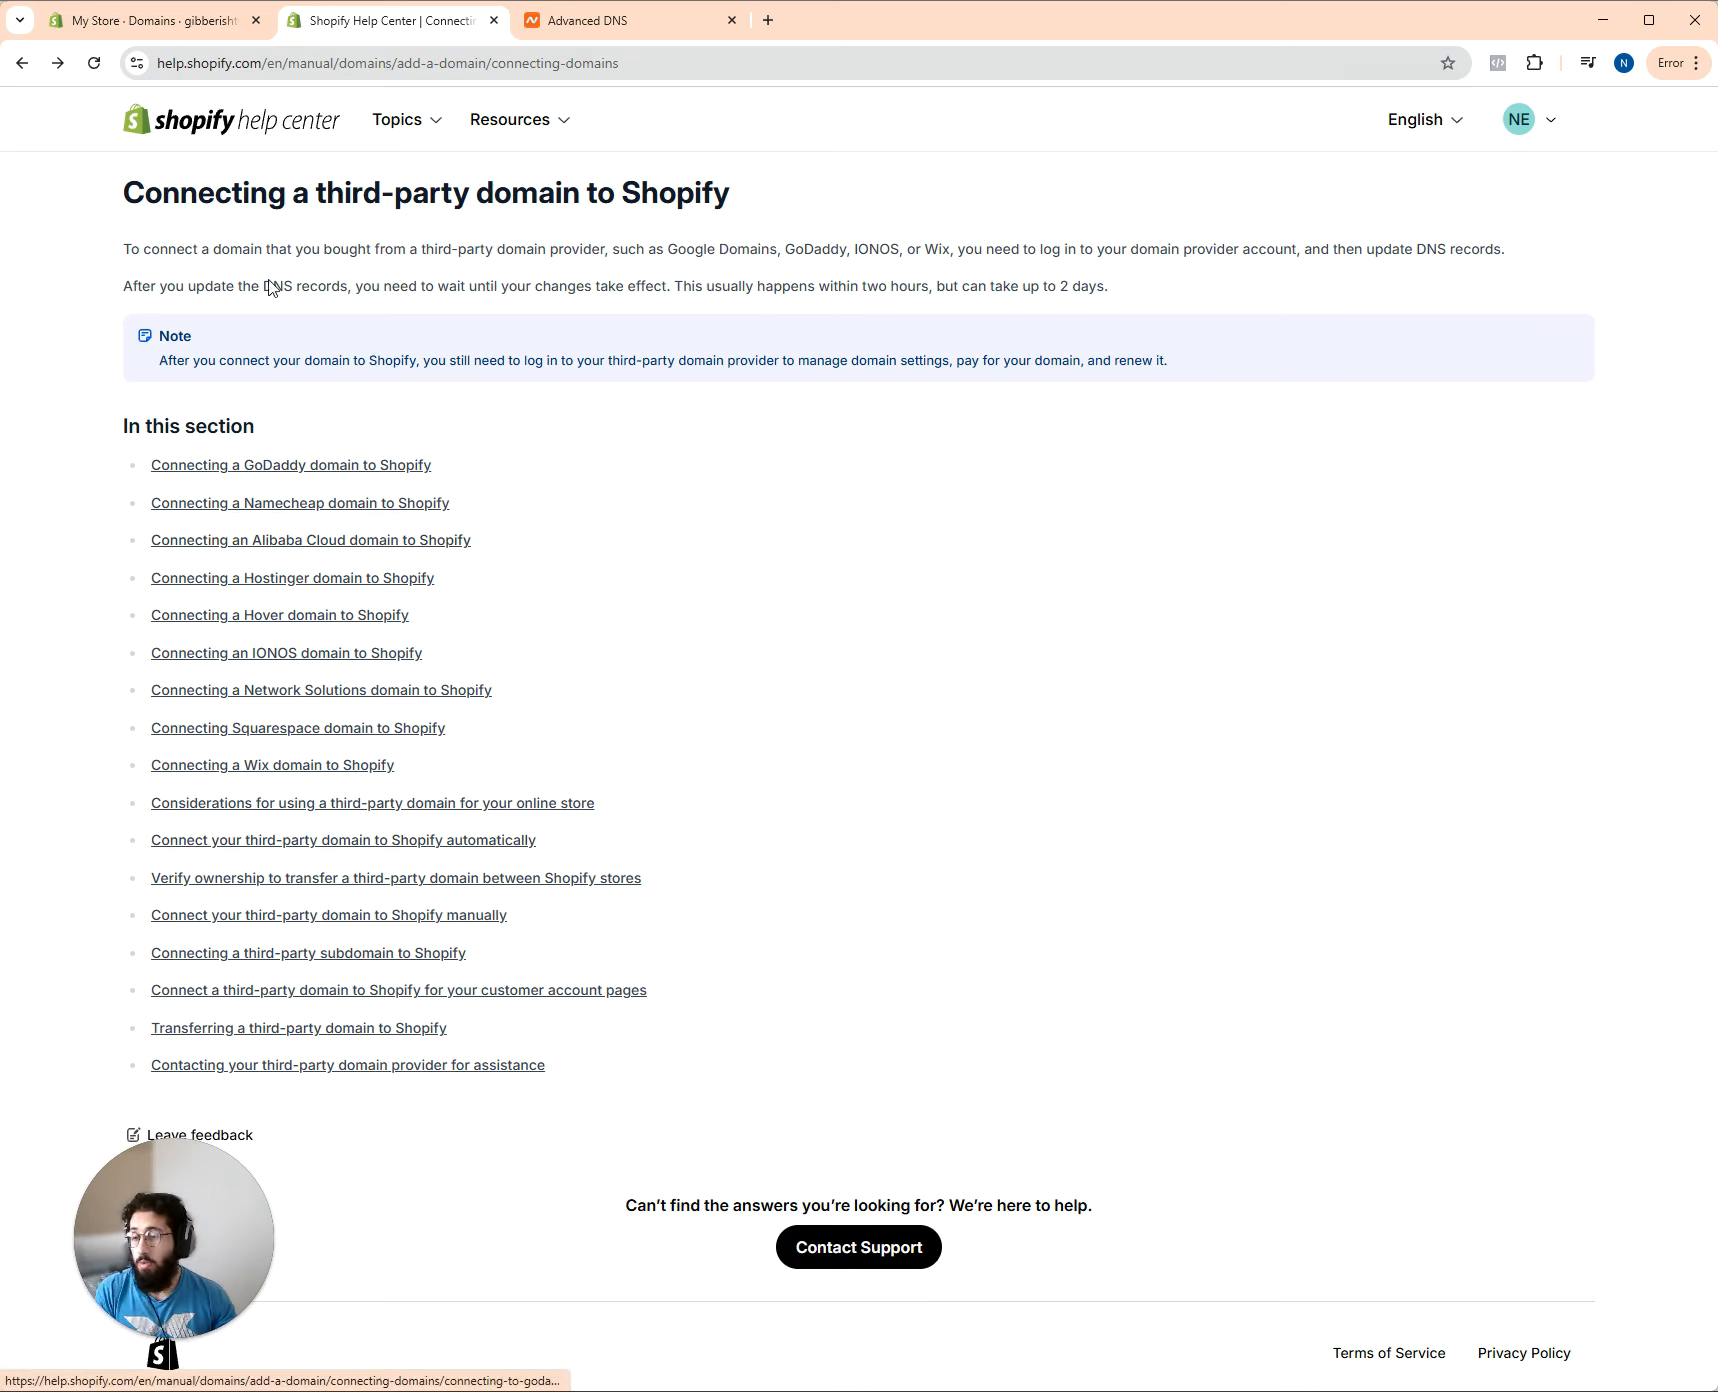
Return to the store's domain settings and check the tbx0ph-mq.myshopify.com and gibberishtesting.online entries in the domain list
{"action": "left_click", "coordinate": [120, 22]}
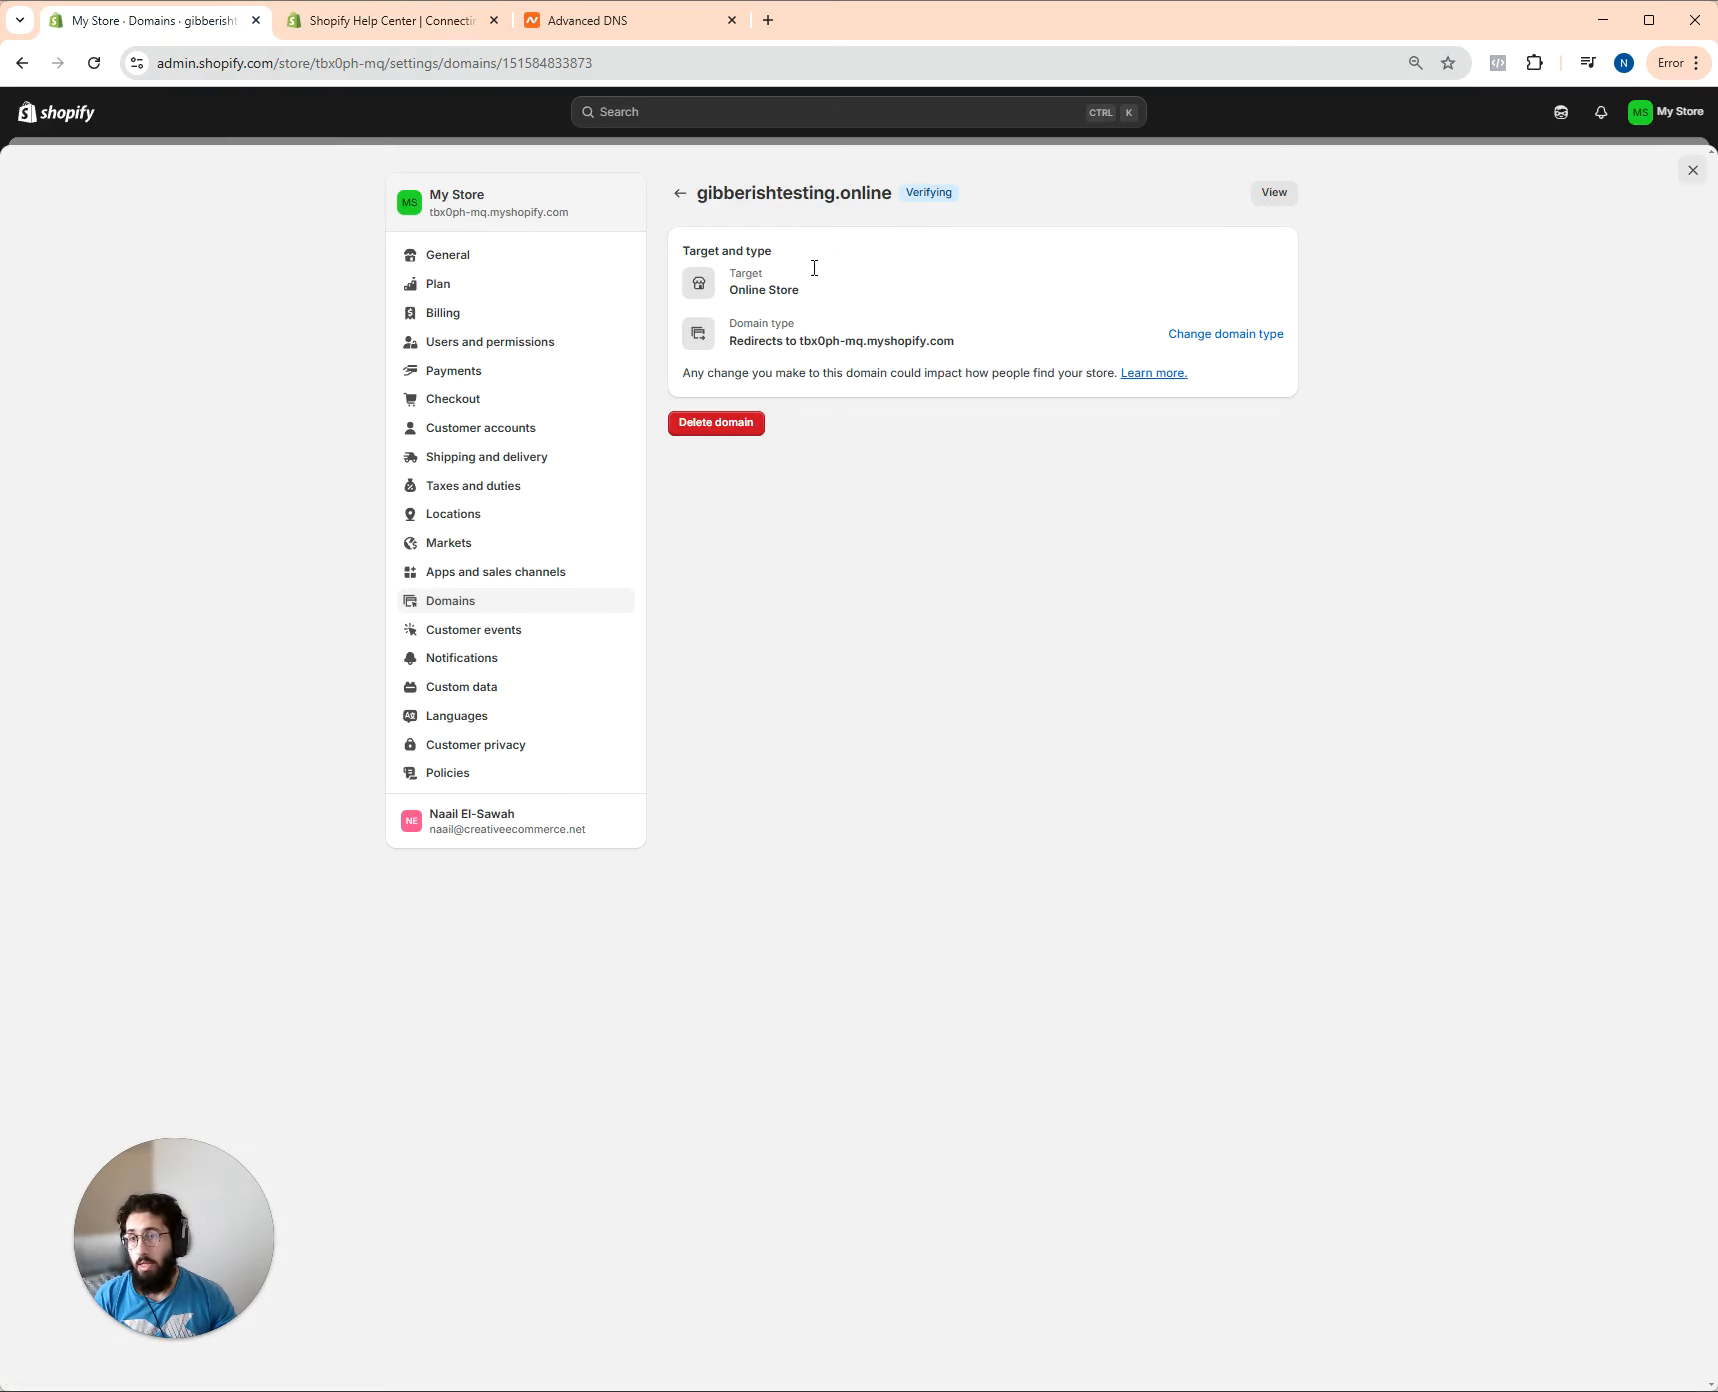
{"action": "left_click", "coordinate": [432, 603]}
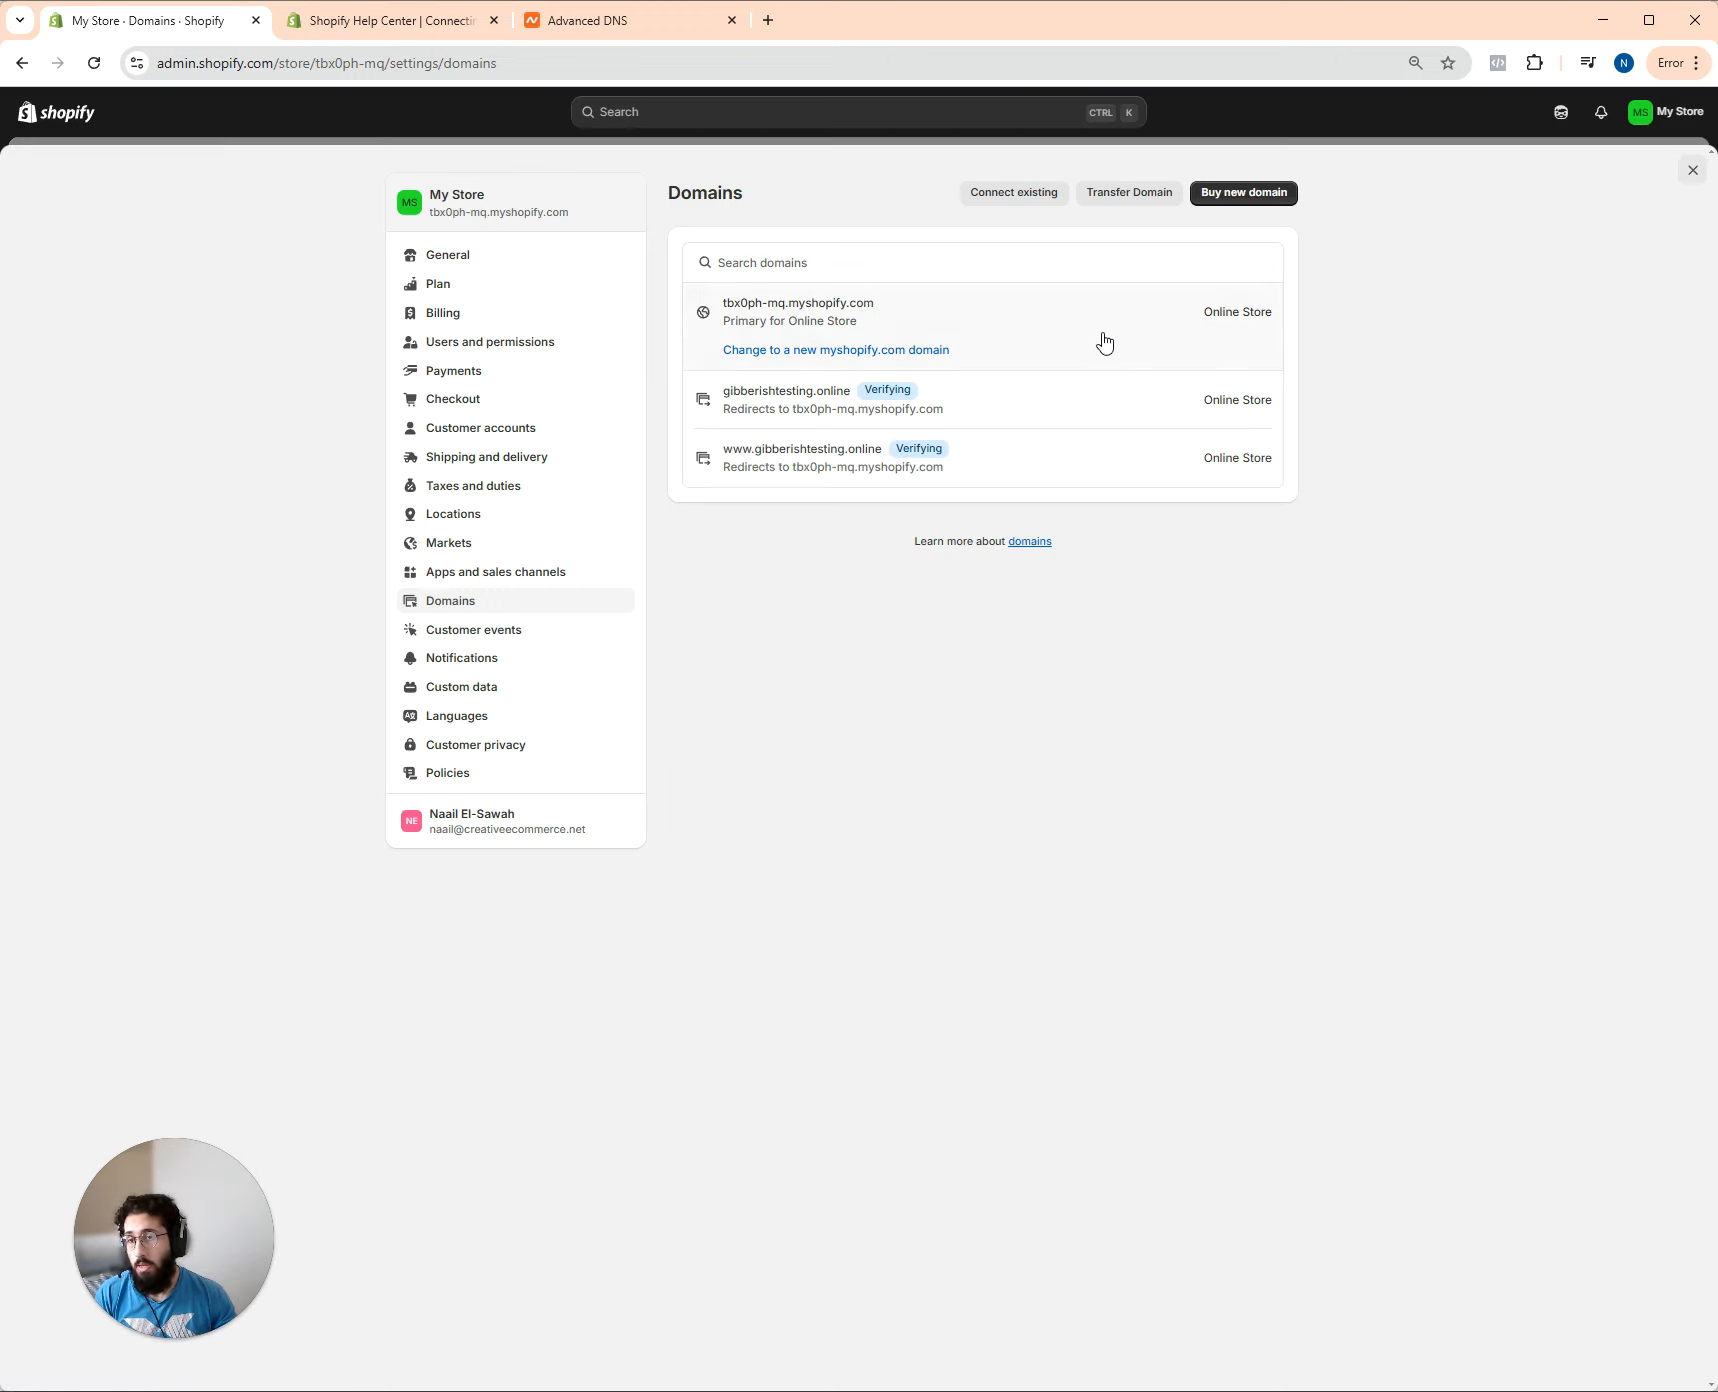
{"action": "left_click", "coordinate": [817, 364]}
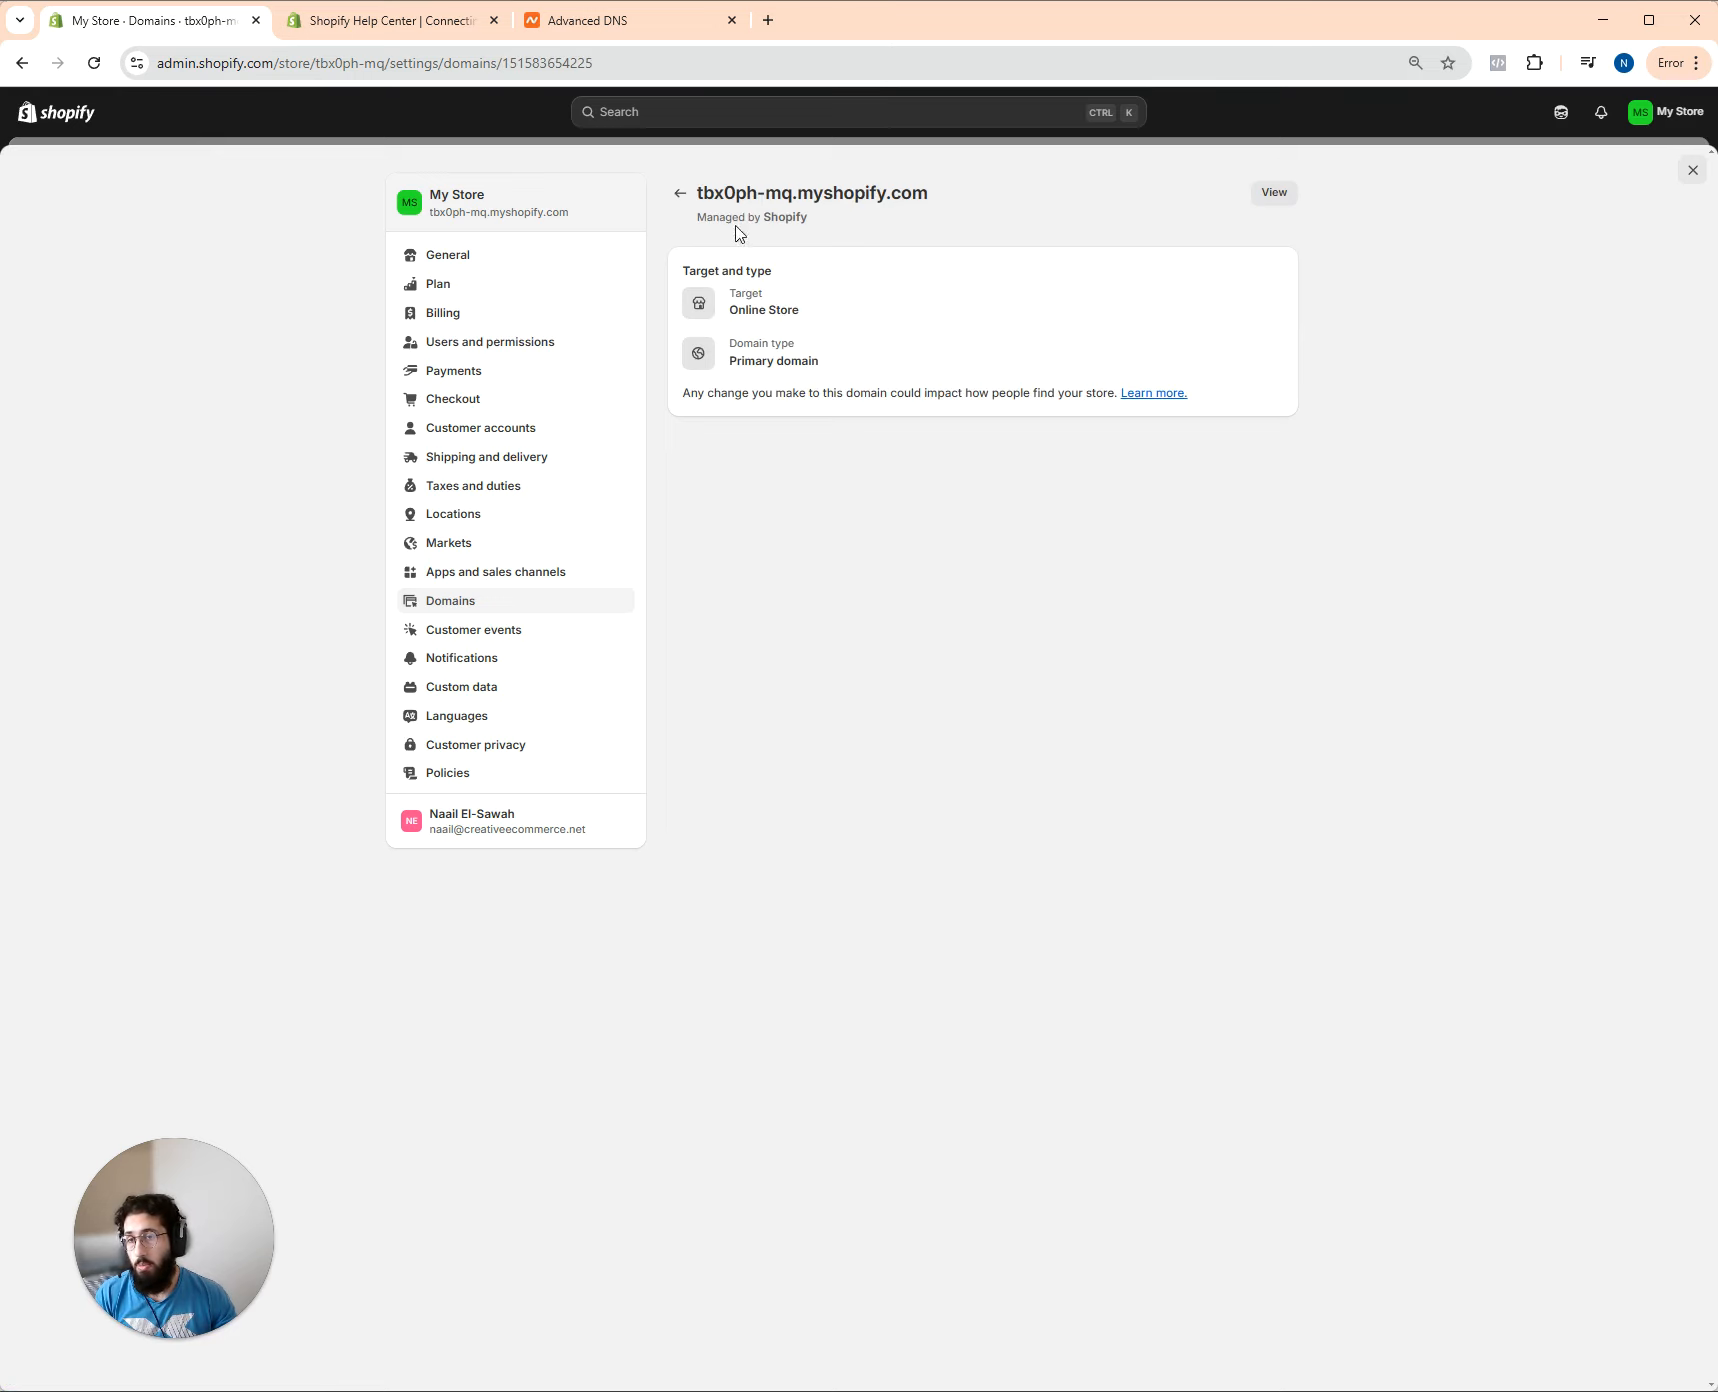
{"action": "left_click", "coordinate": [680, 193]}
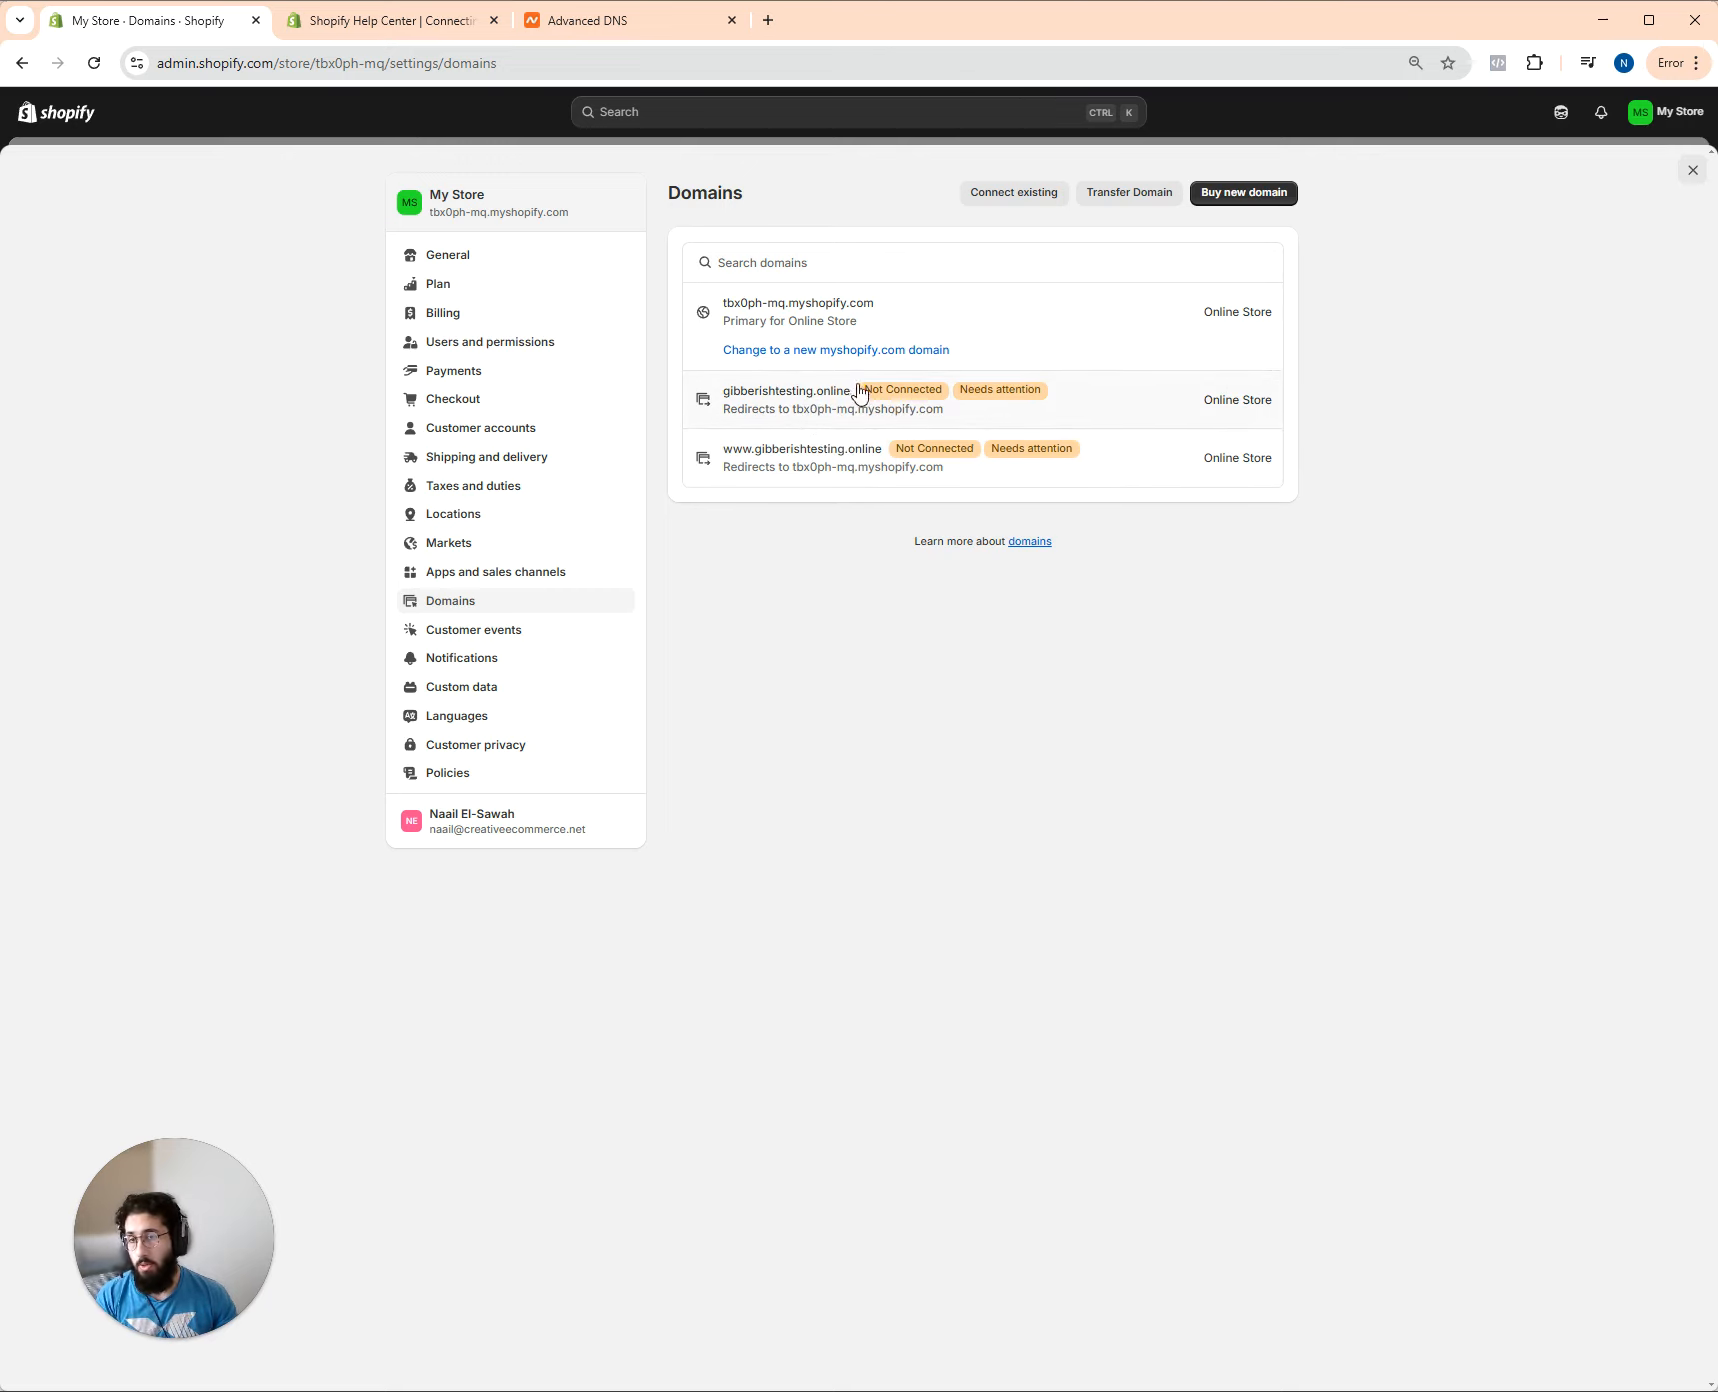
{"action": "left_click", "coordinate": [978, 400]}
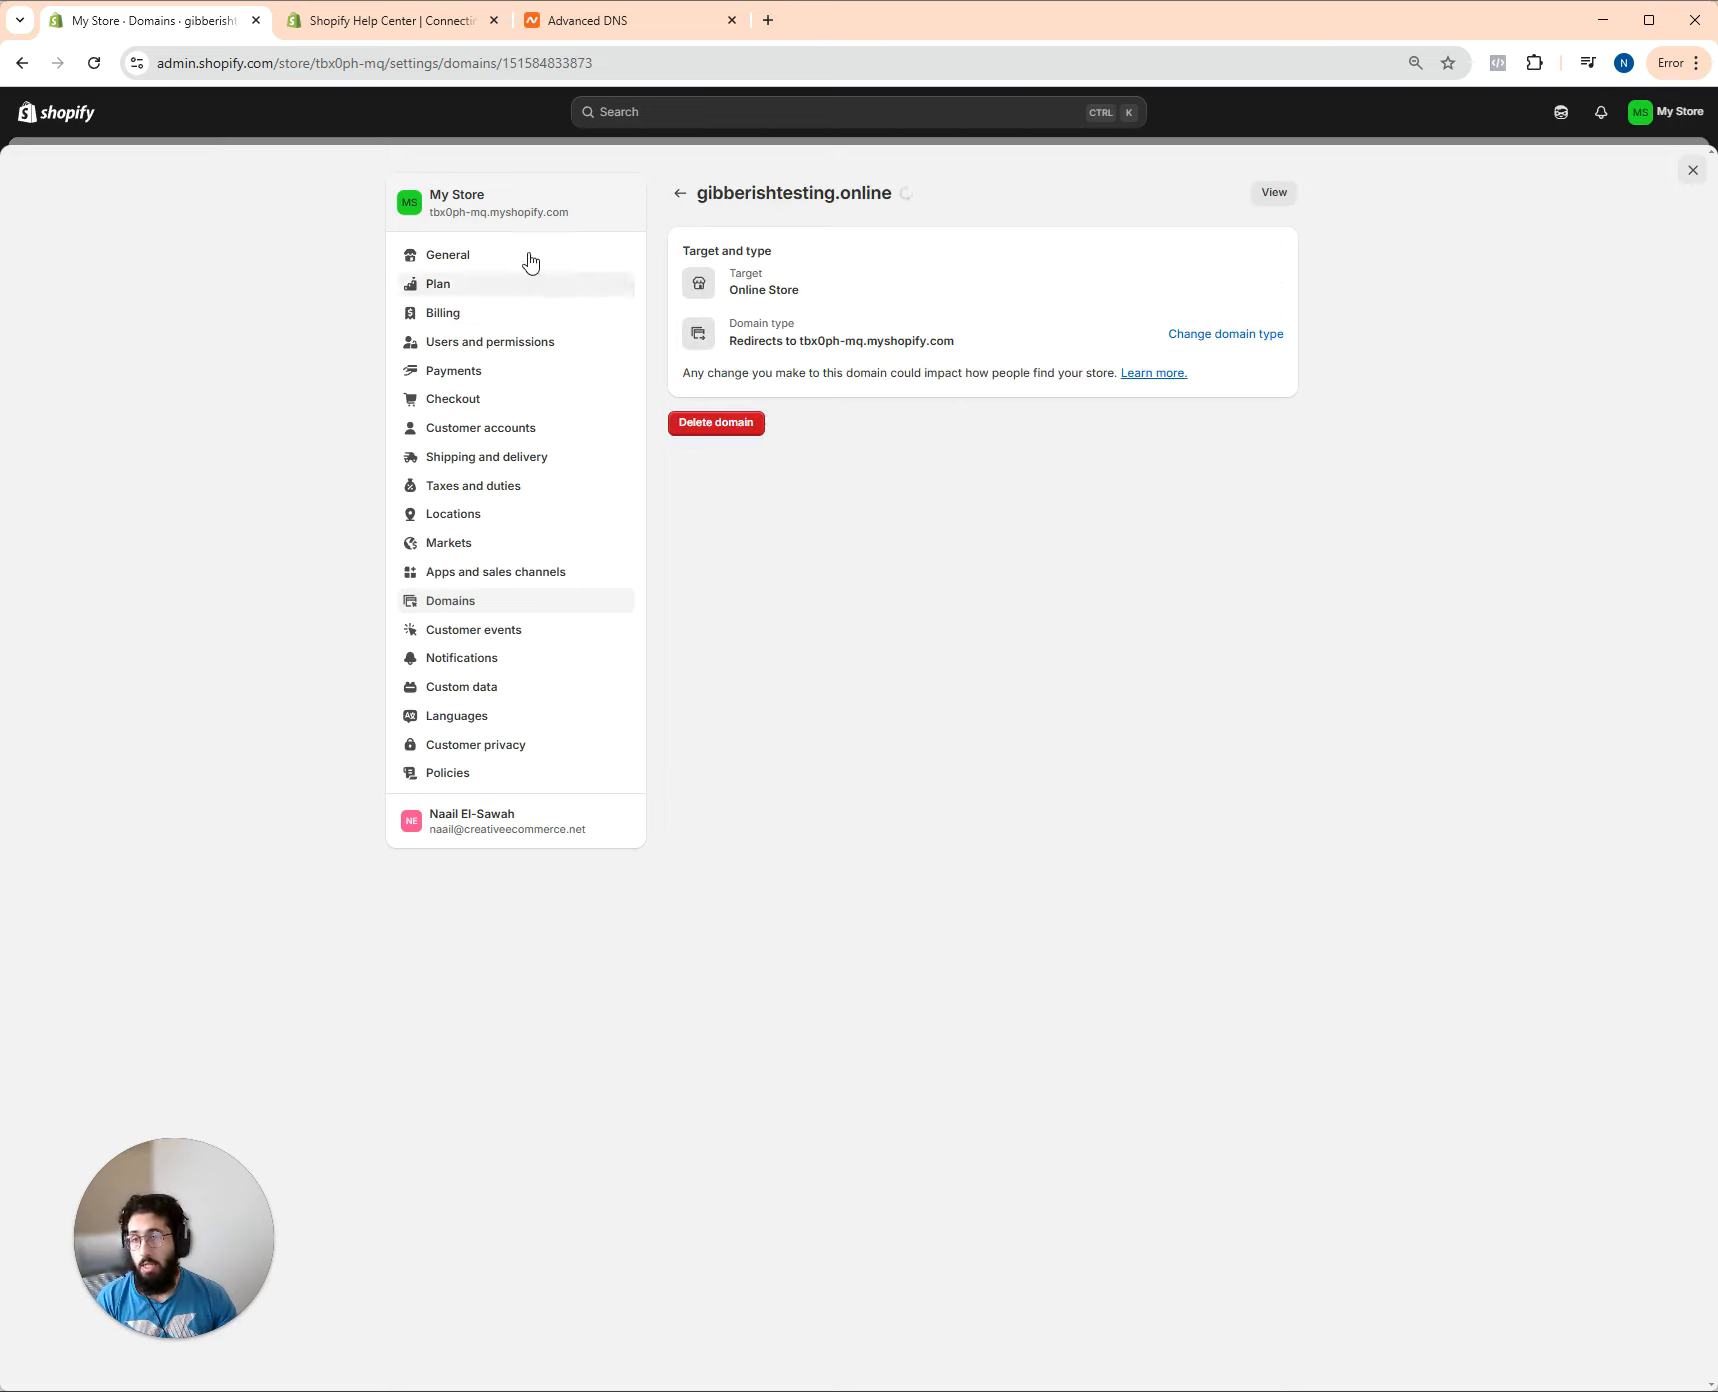
{"action": "left_click", "coordinate": [681, 195]}
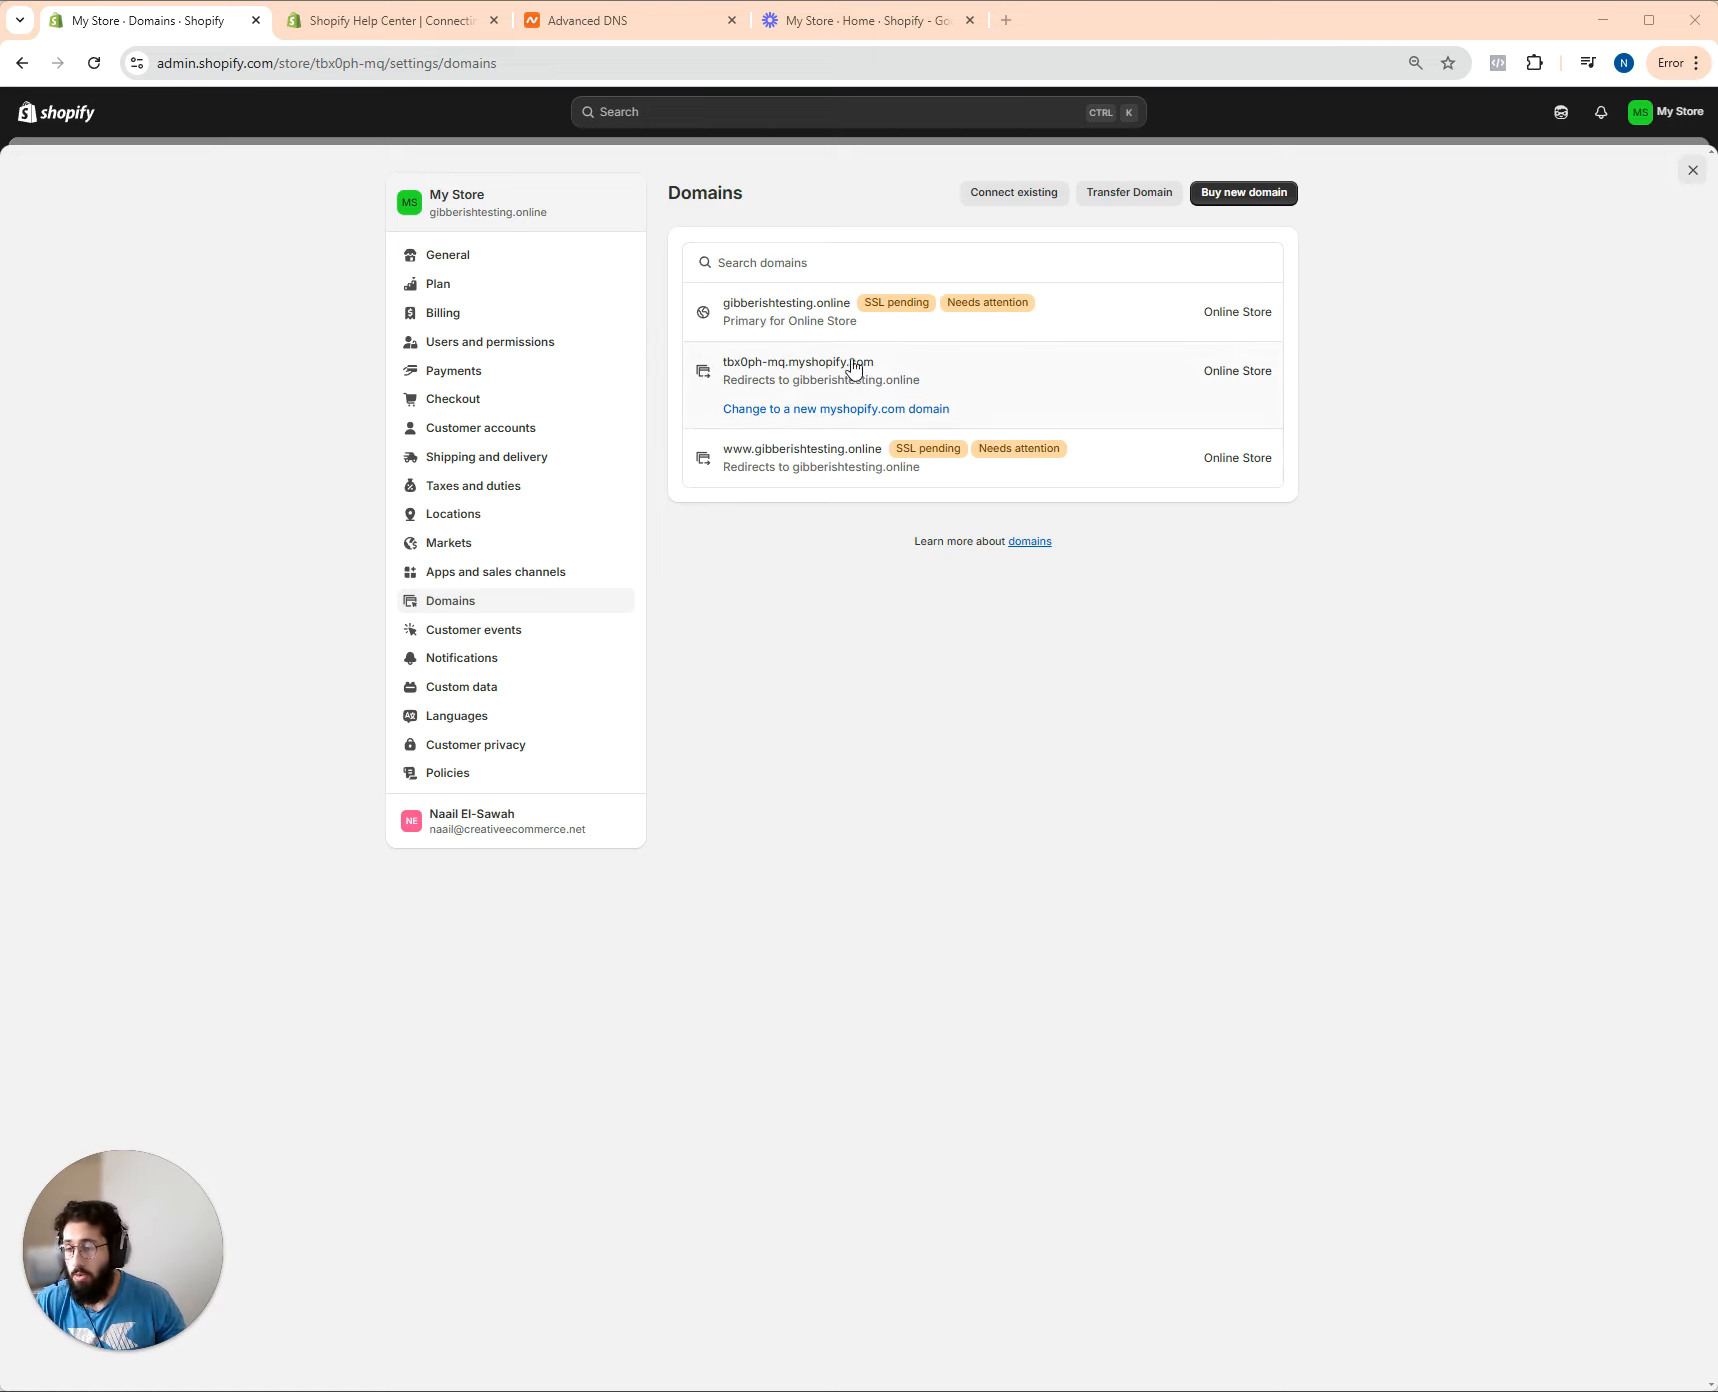
Review the domain type options for tbx0ph-mq.myshopify.com and return to the domain list
{"action": "left_click", "coordinate": [966, 381]}
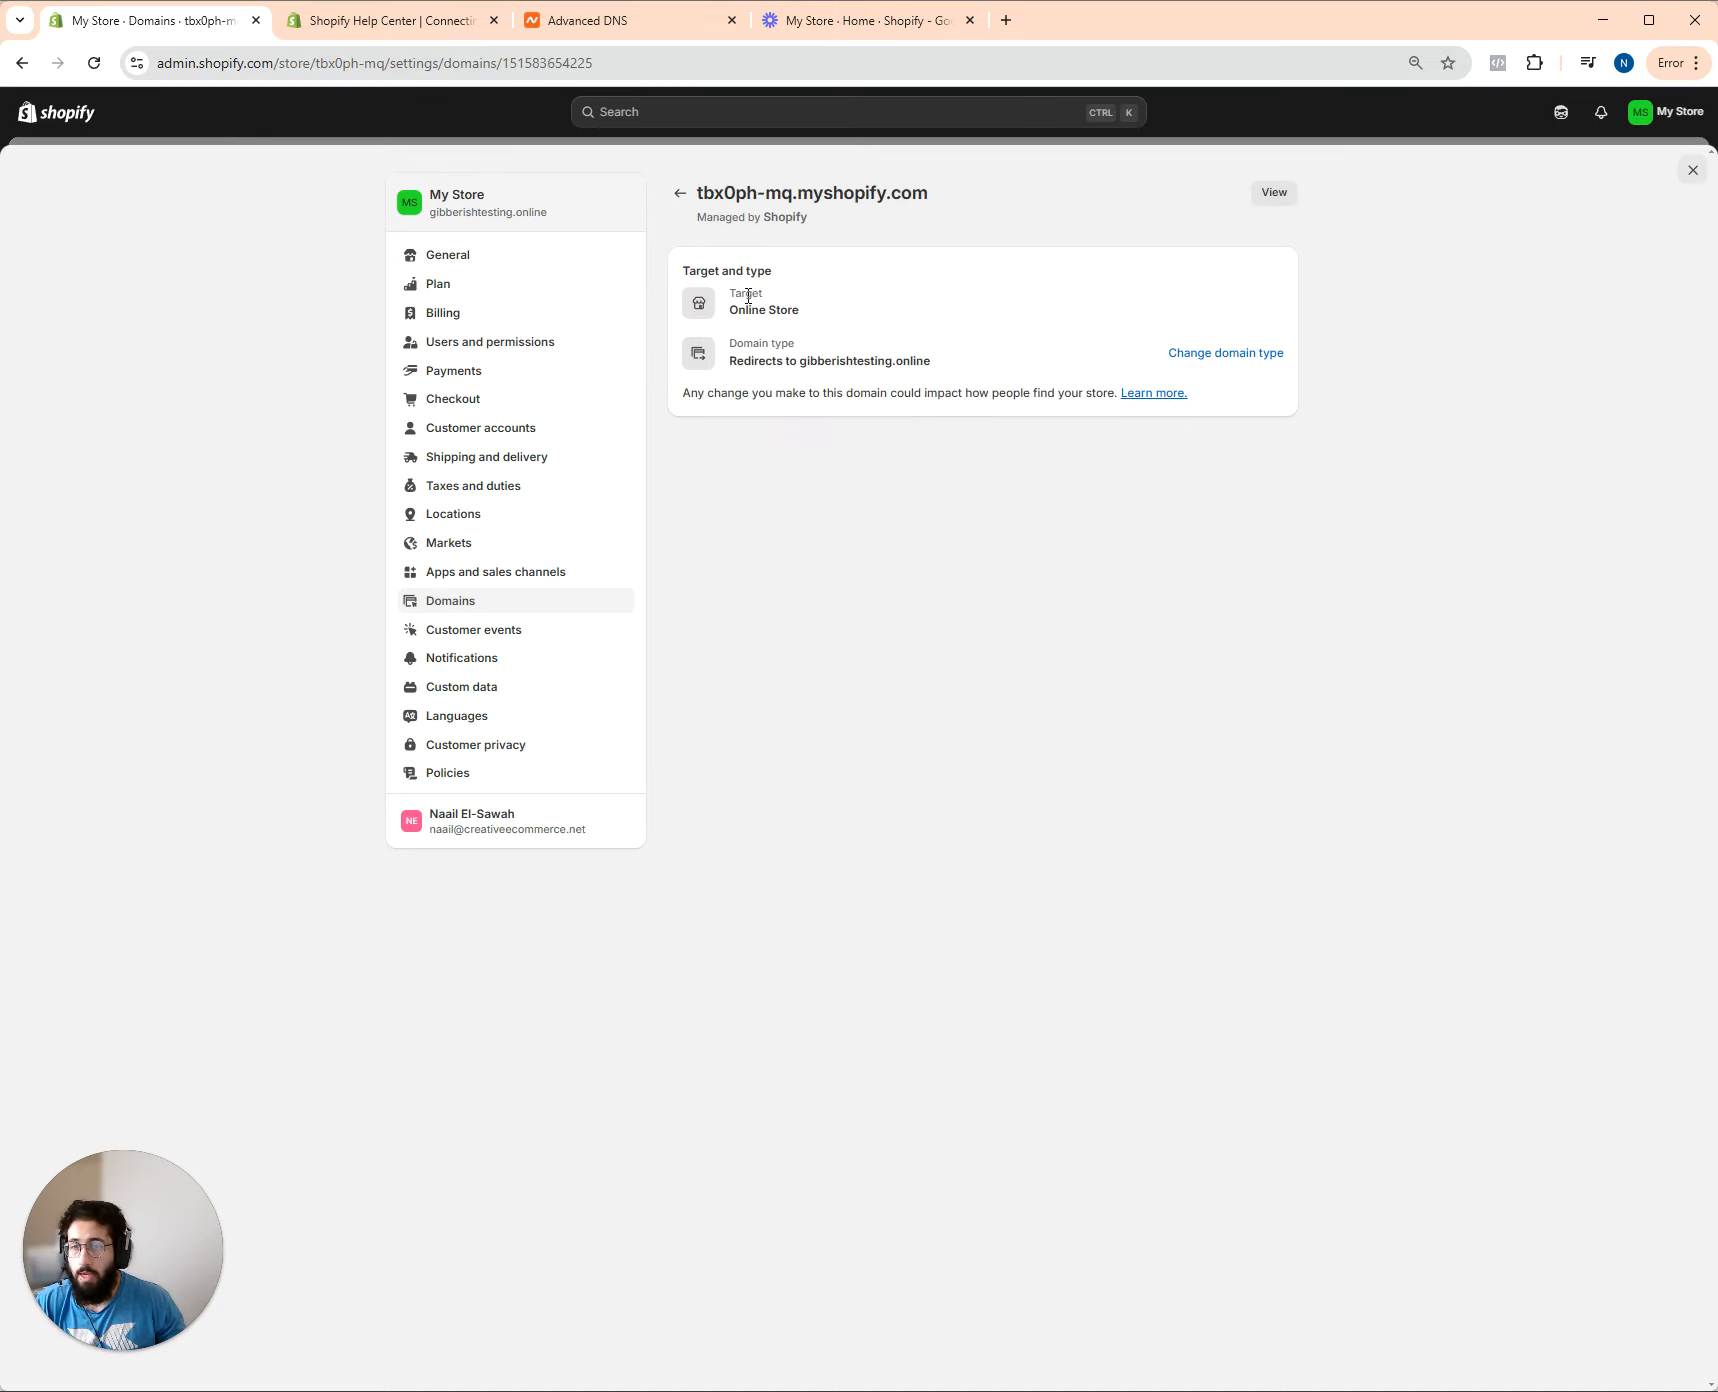
{"action": "left_click", "coordinate": [1197, 363]}
{"action": "left_click", "coordinate": [656, 663]}
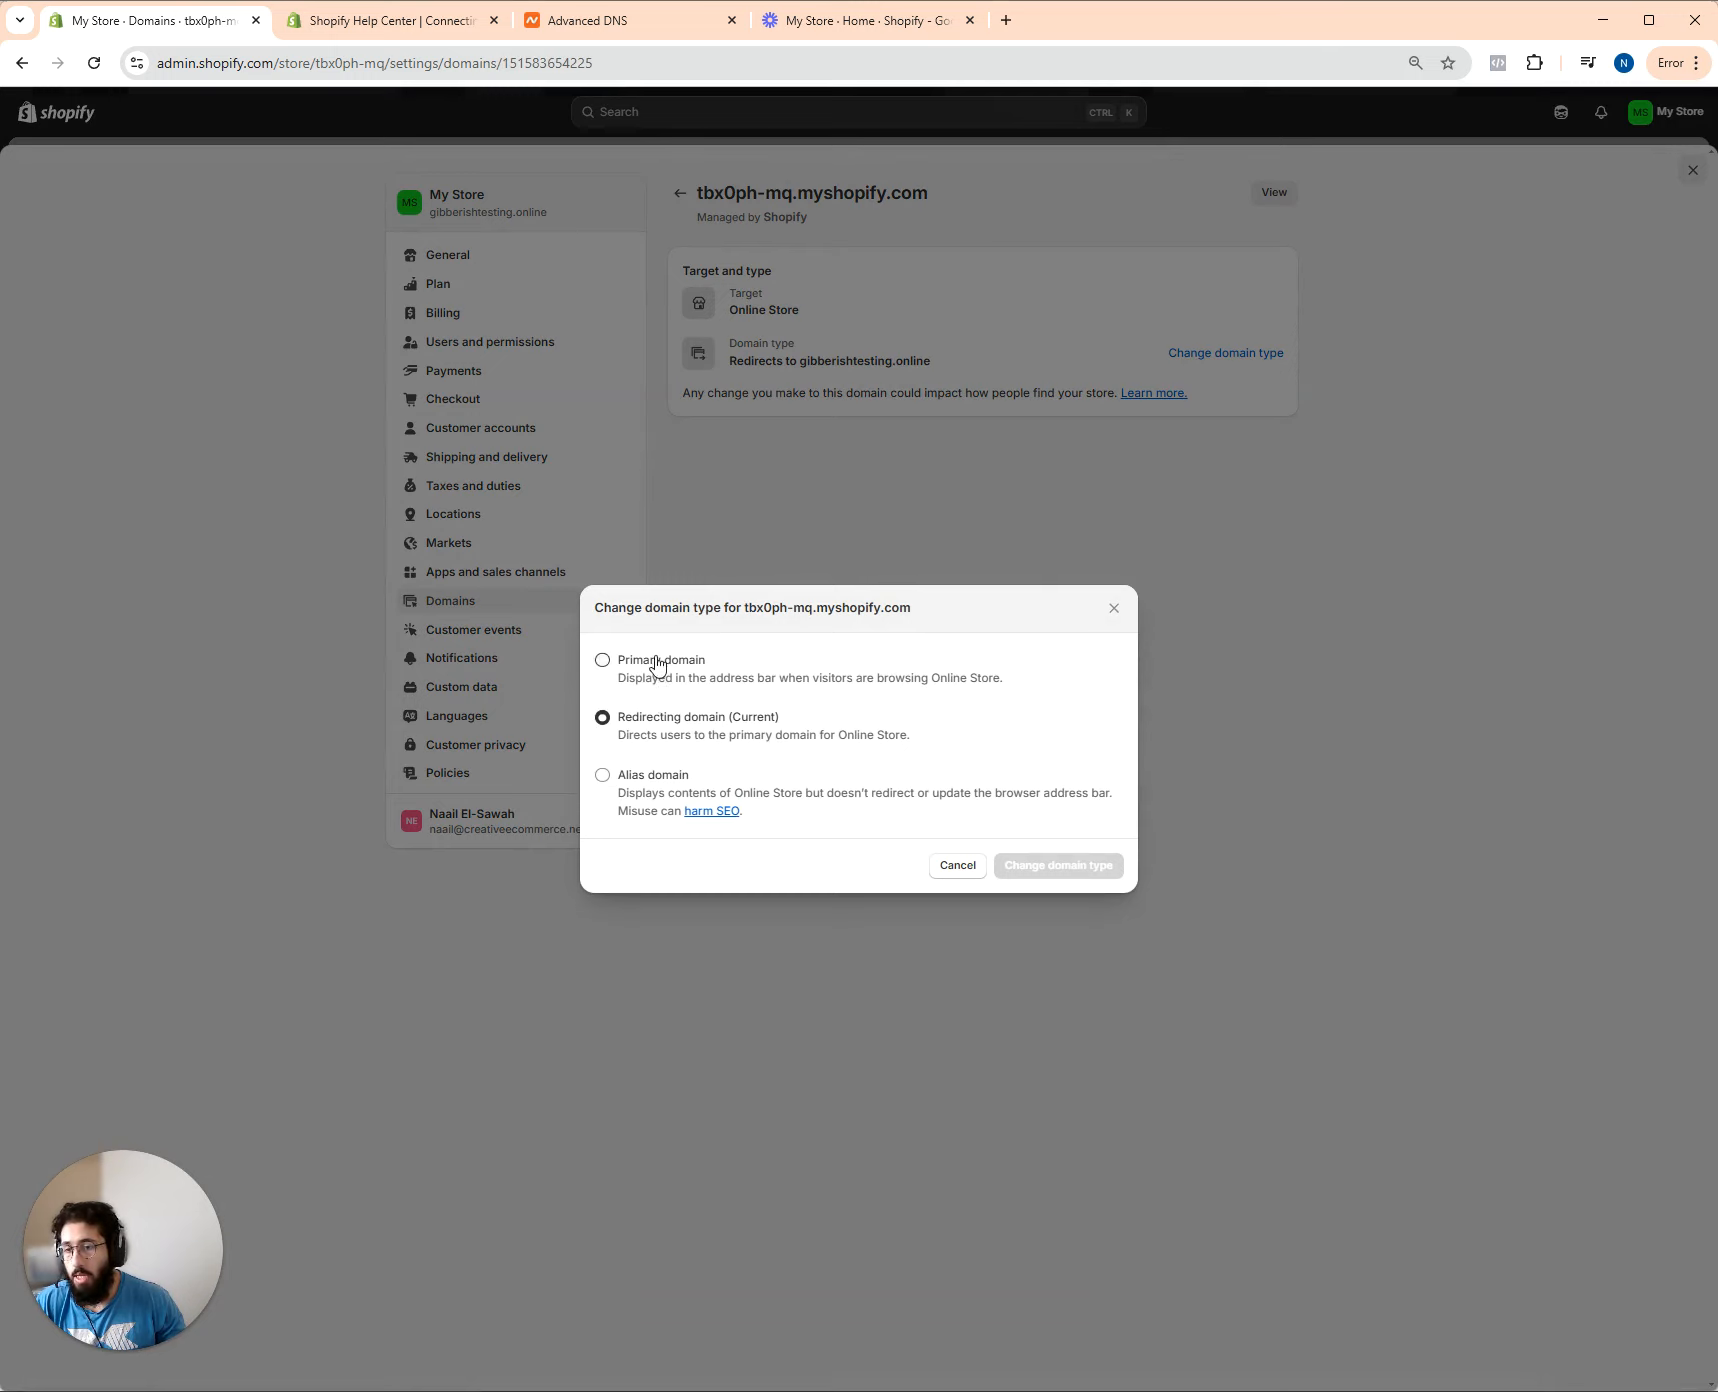
{"action": "left_click", "coordinate": [1114, 608]}
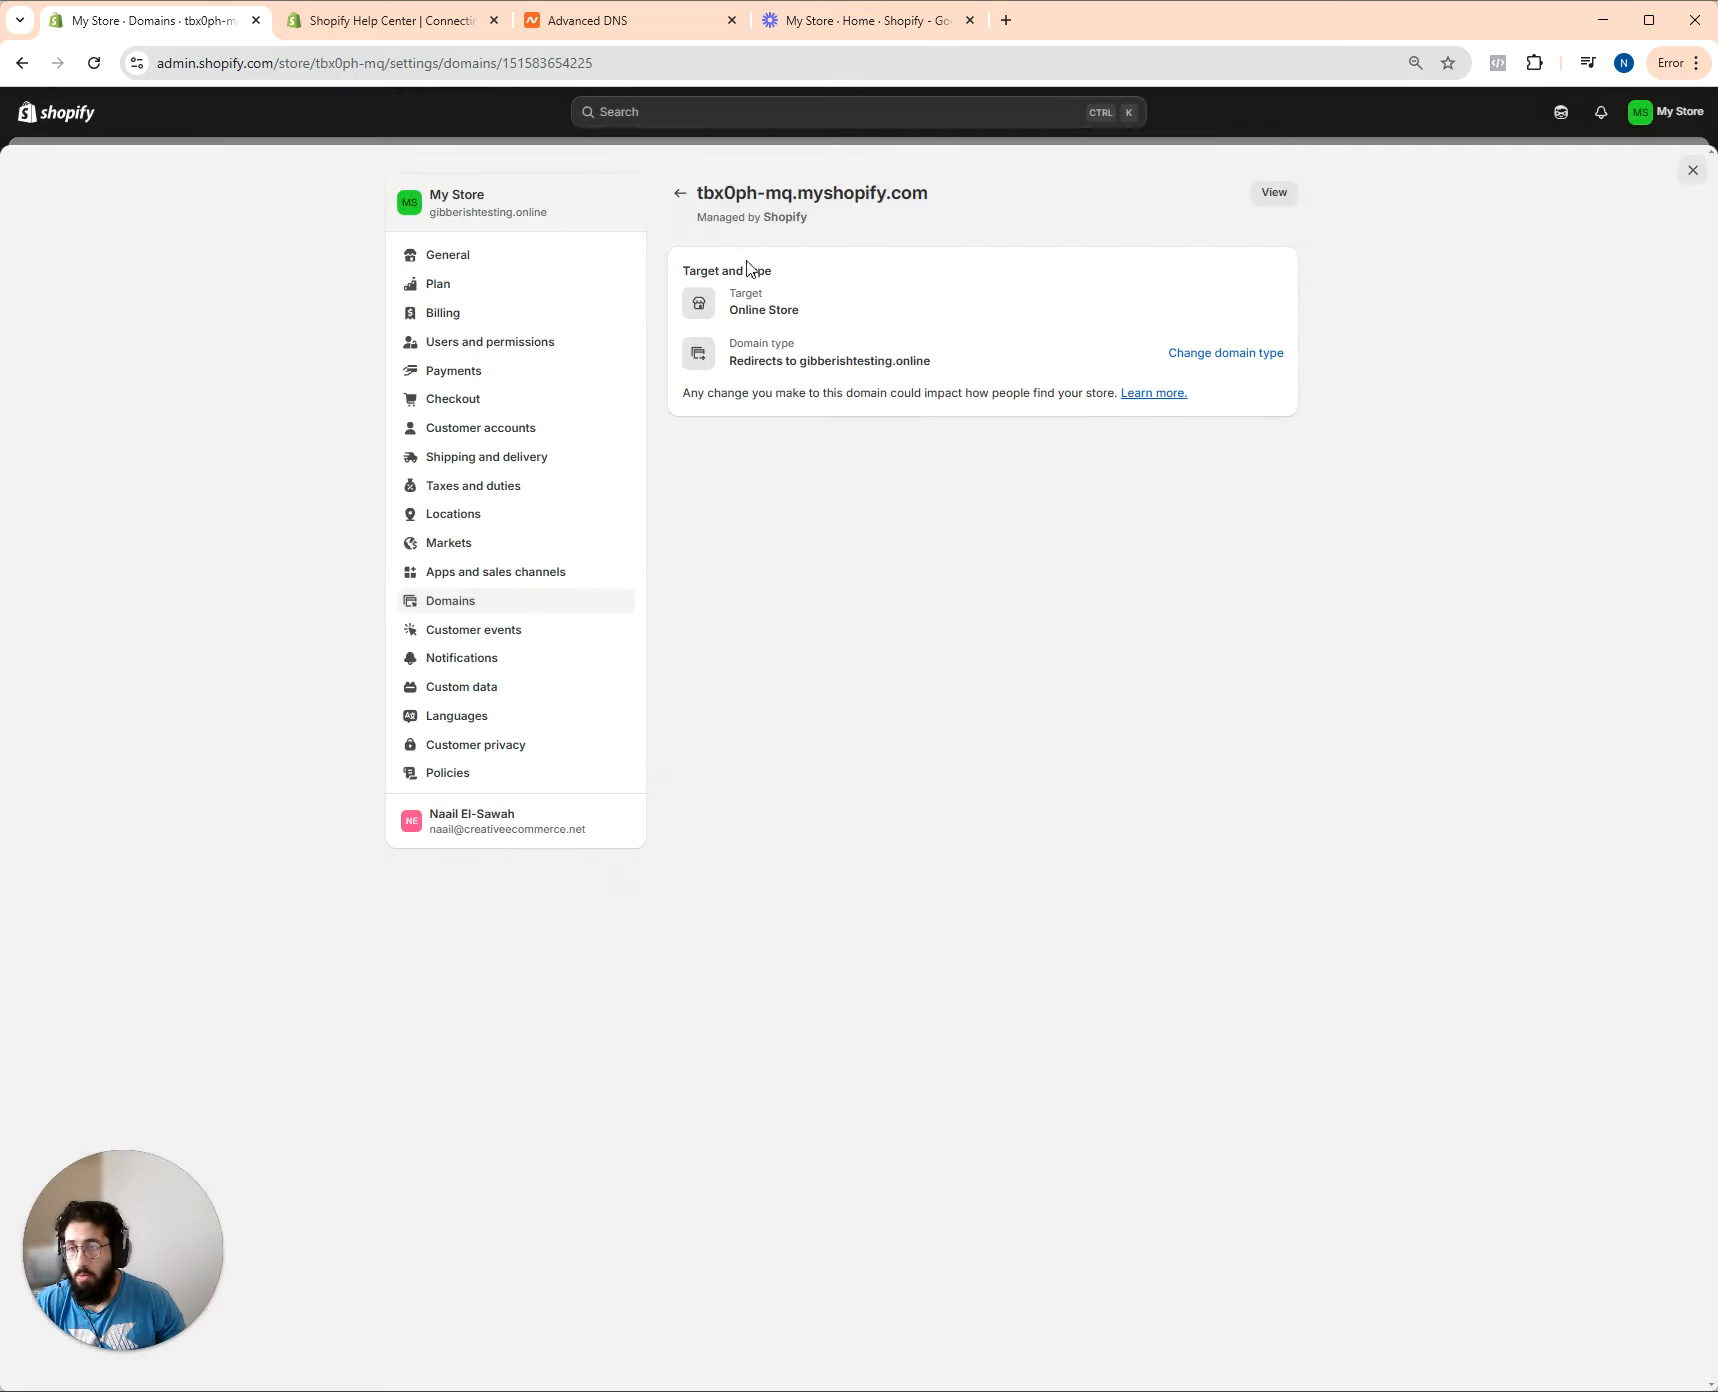
{"action": "left_click", "coordinate": [680, 193]}
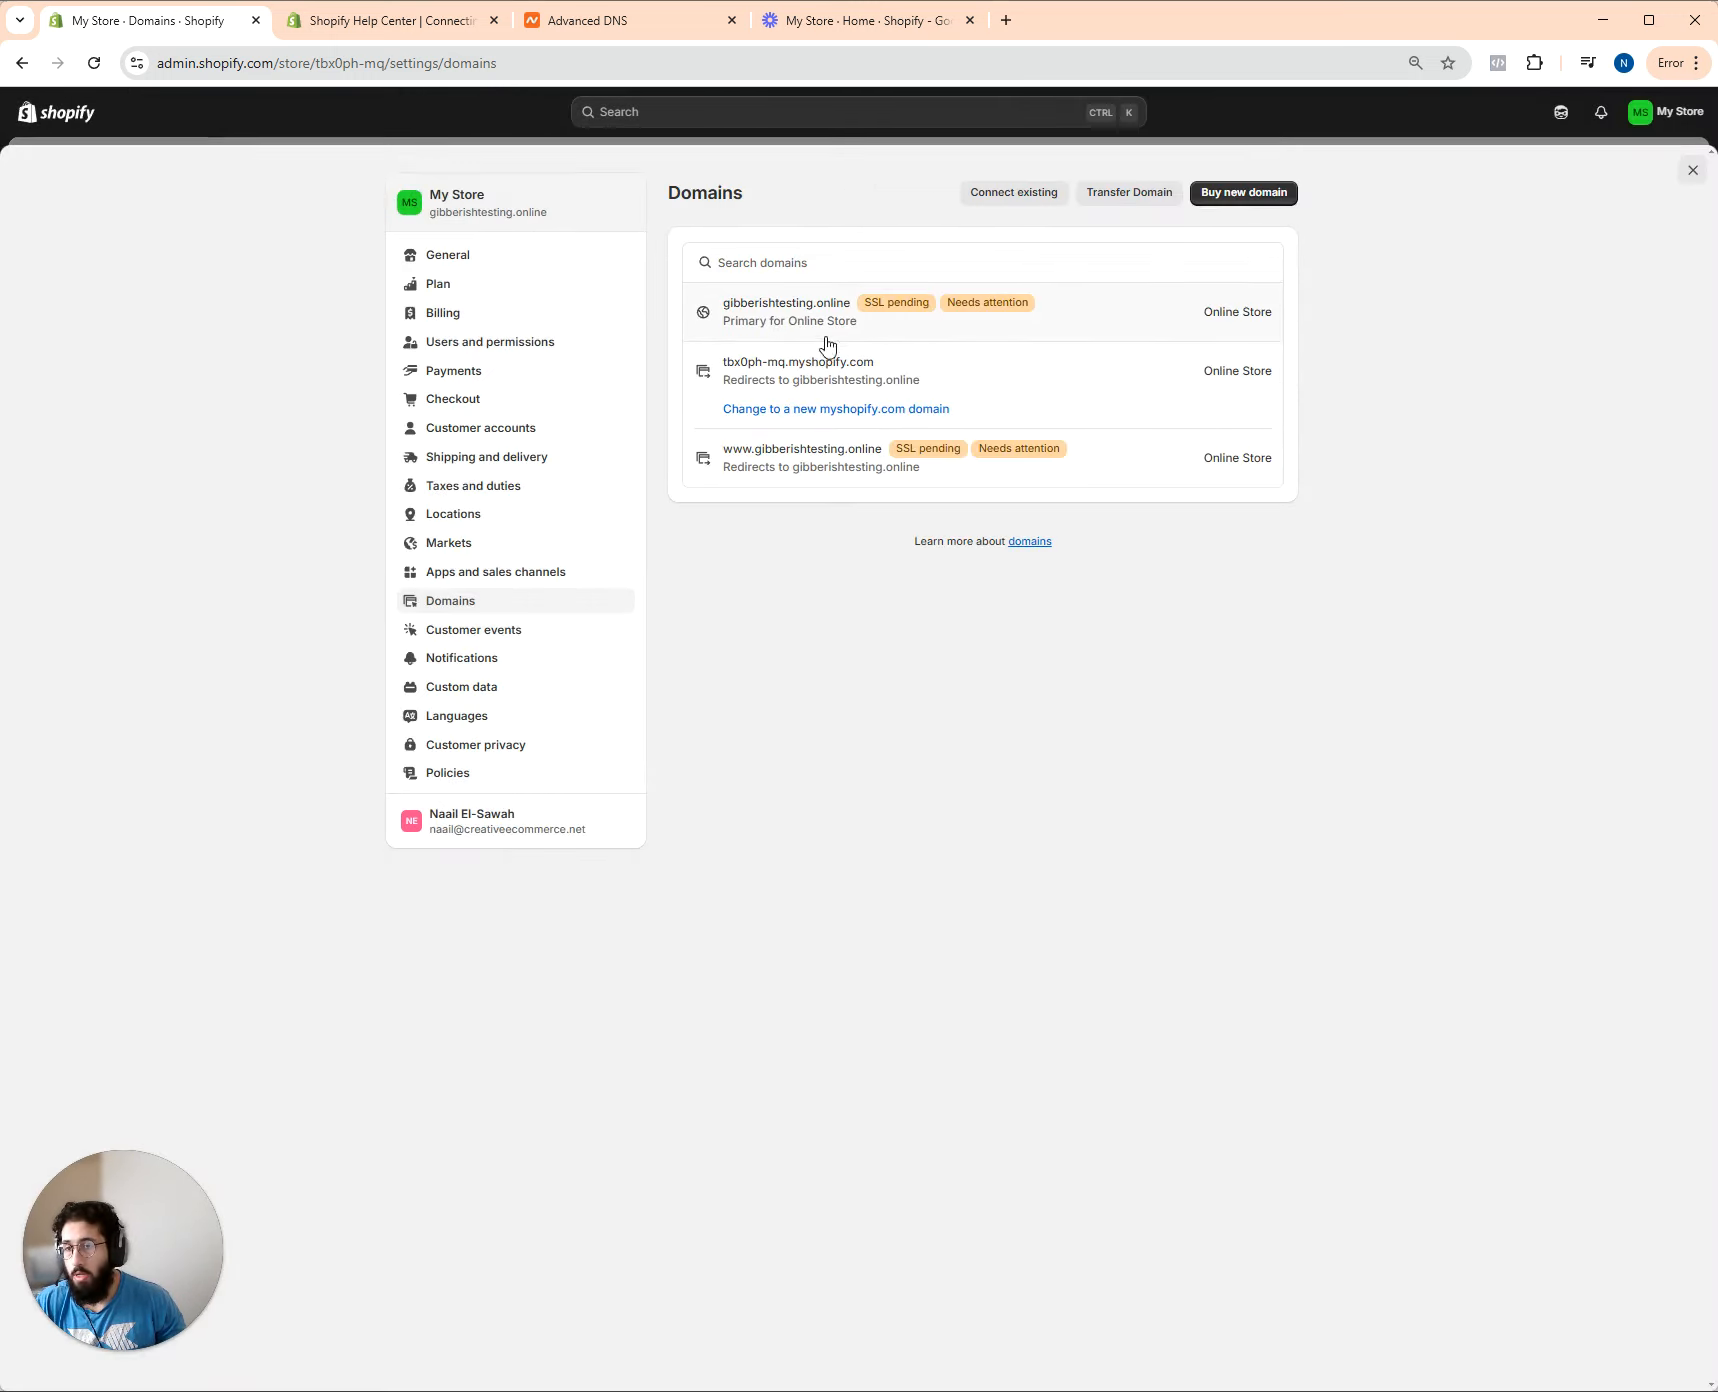
Copy the domain name from the gibberishtesting.online details page and open that address in a new browser tab
{"action": "left_click", "coordinate": [807, 320]}
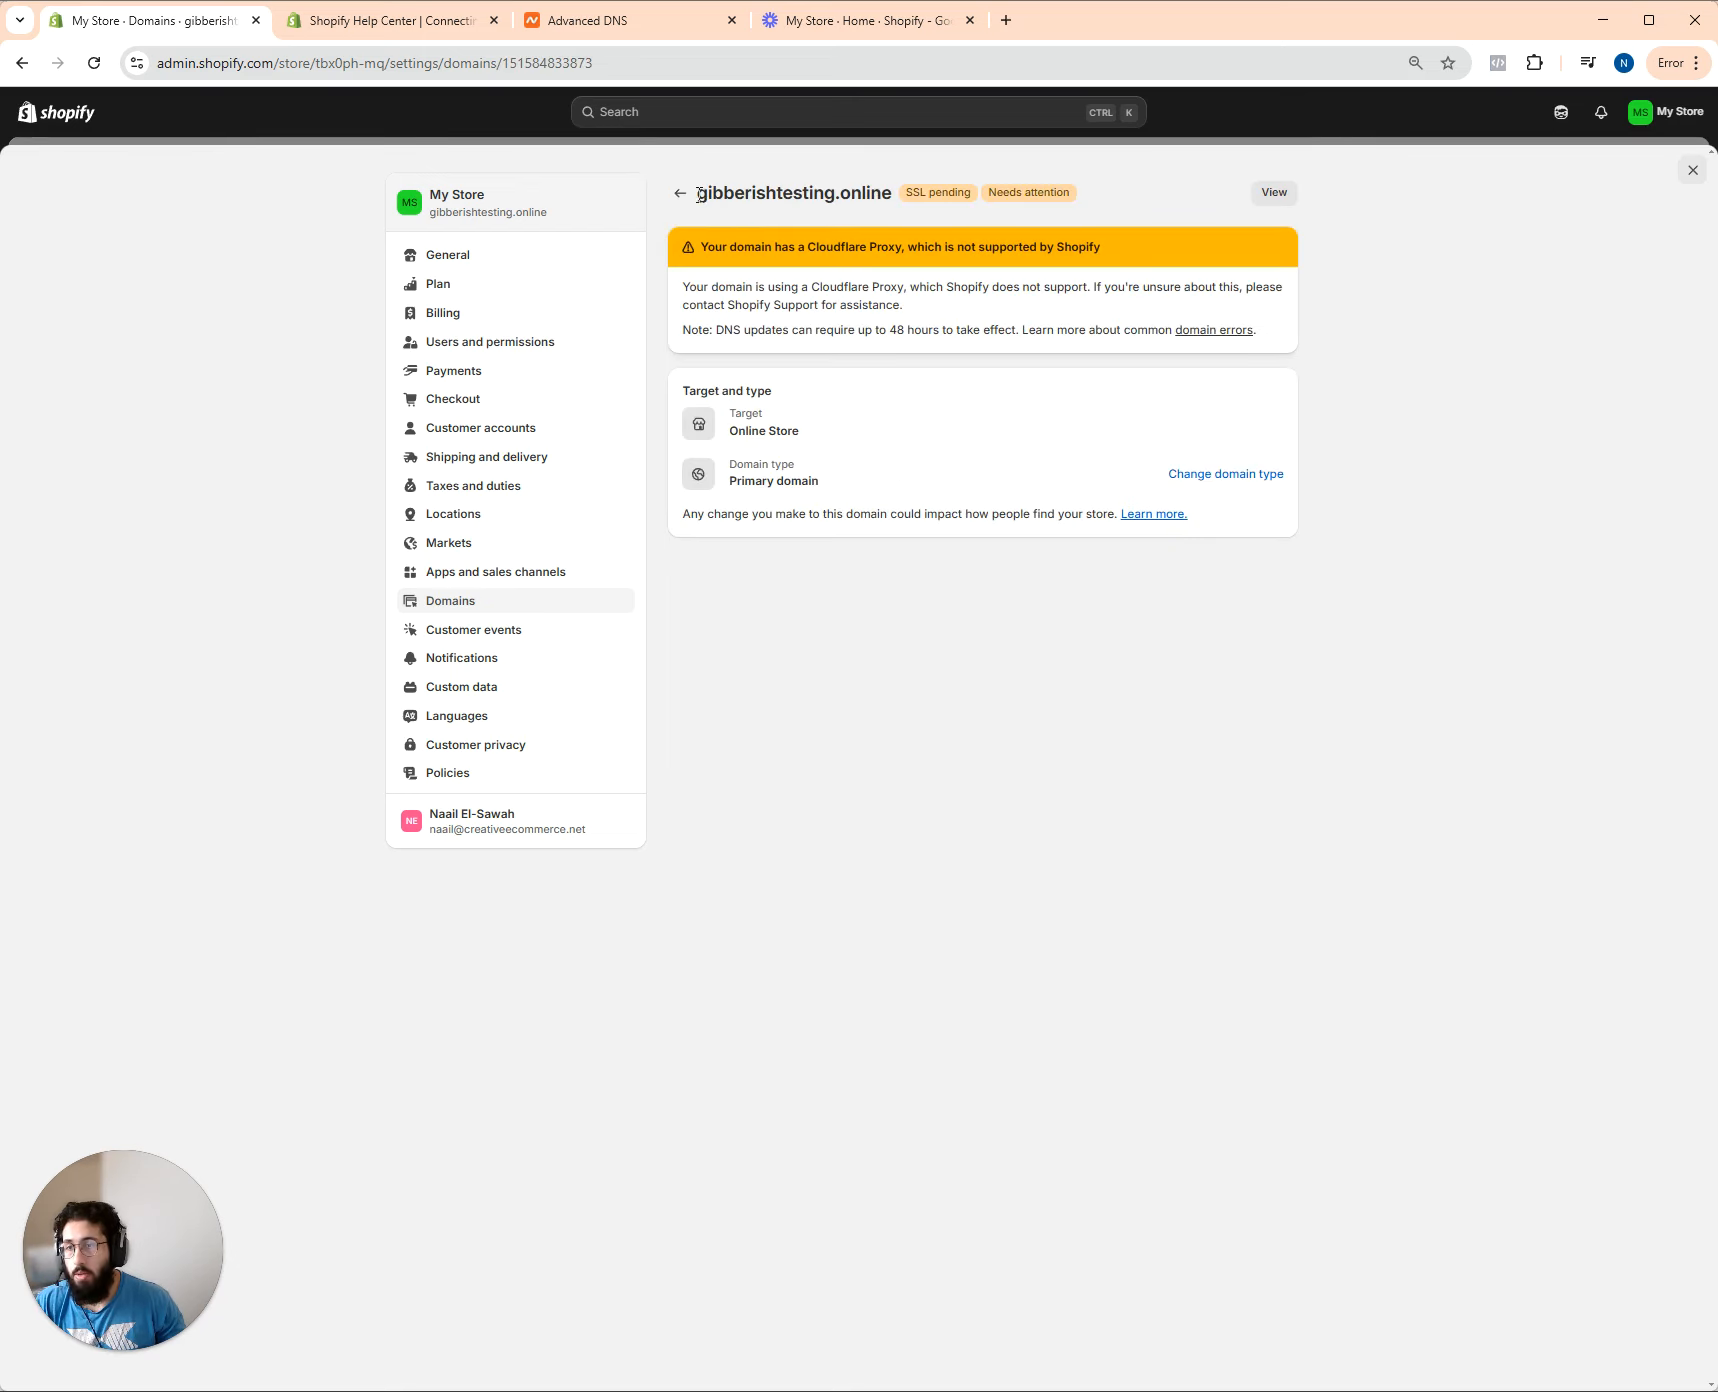
{"action": "left_click_drag", "start_coordinate": [699, 195], "coordinate": [886, 197]}
{"action": "right_click", "coordinate": [876, 198]}
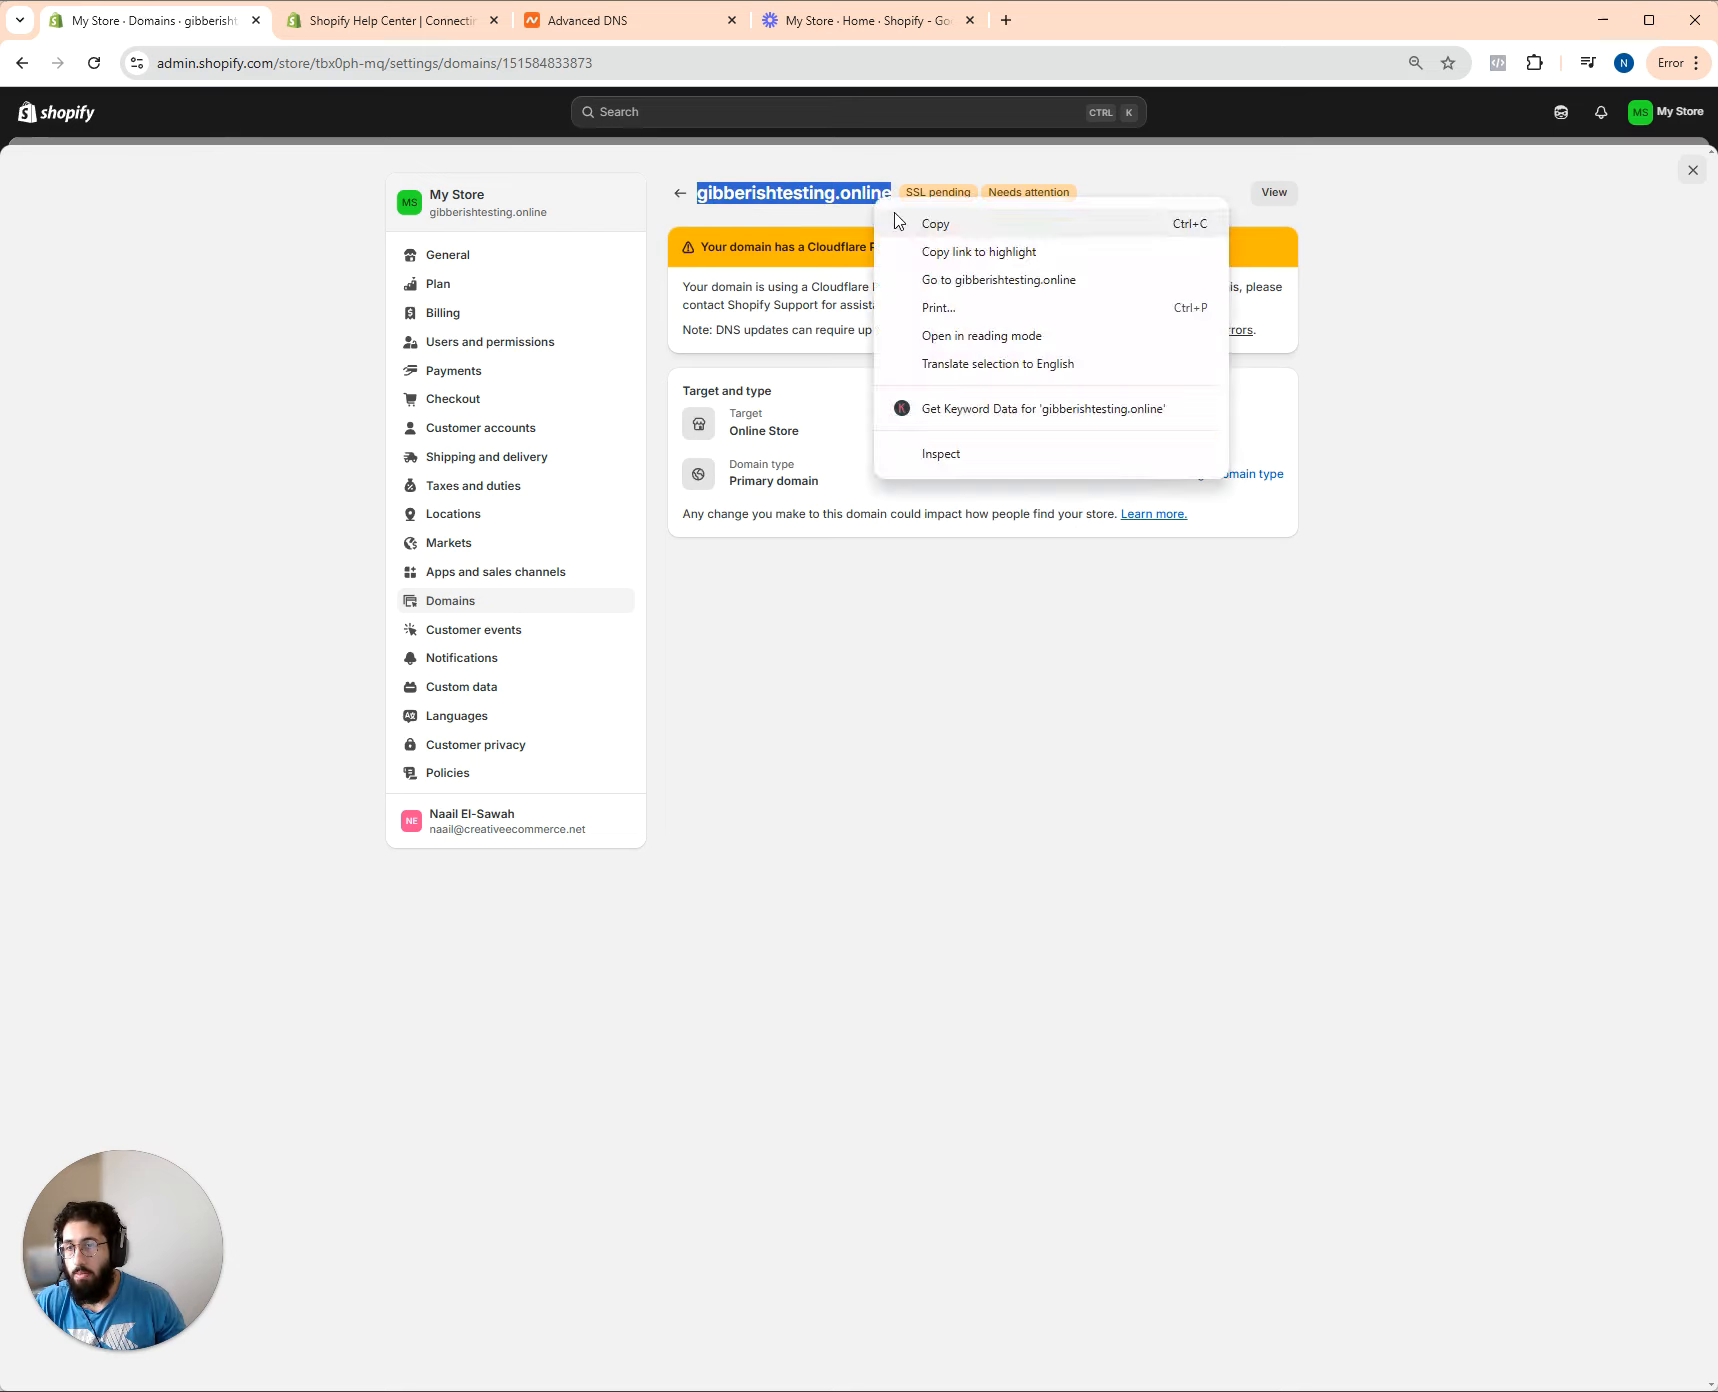
{"action": "left_click", "coordinate": [901, 220]}
{"action": "left_click", "coordinate": [1007, 21]}
{"action": "right_click", "coordinate": [982, 58]}
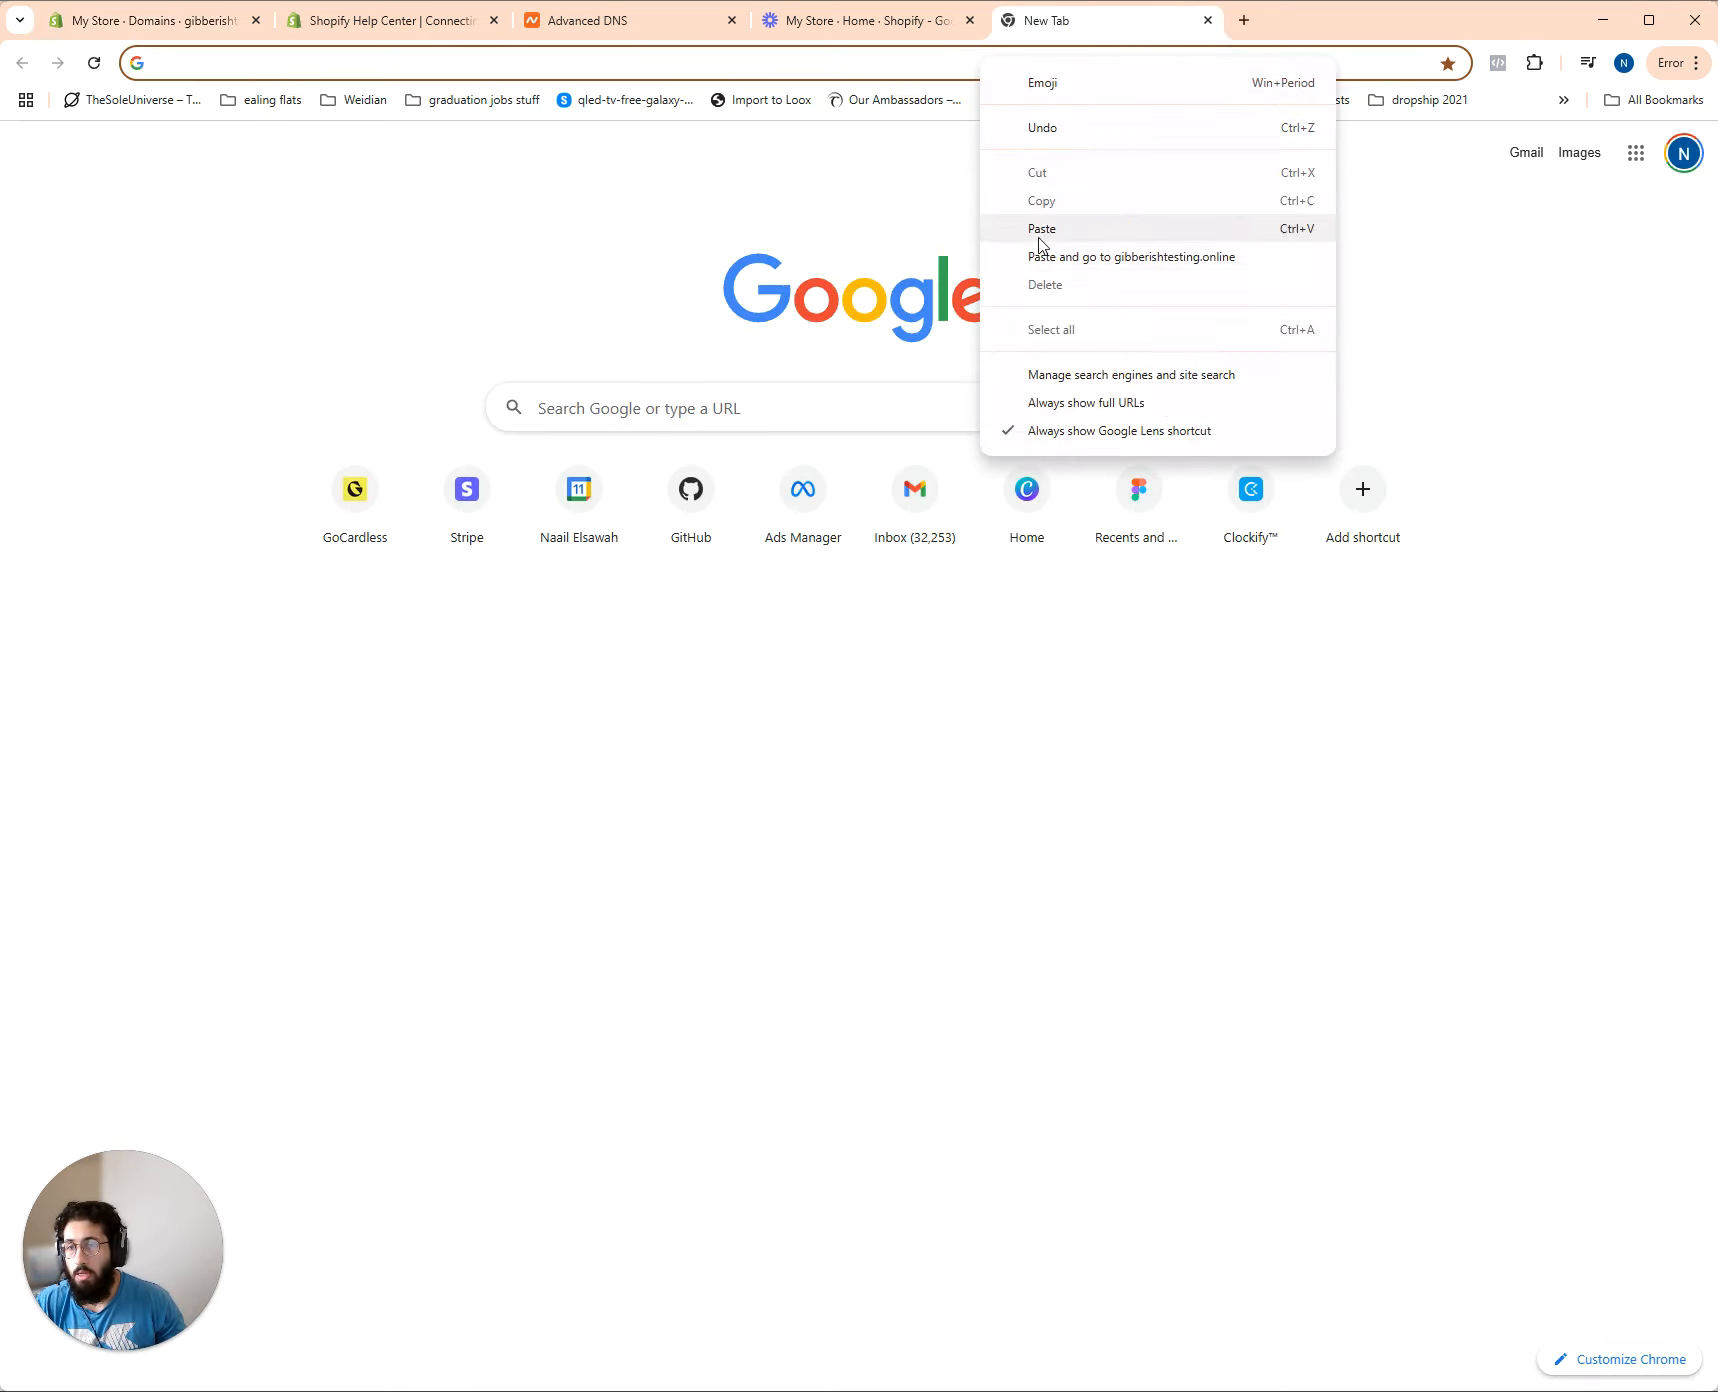
{"action": "left_click", "coordinate": [1040, 254]}
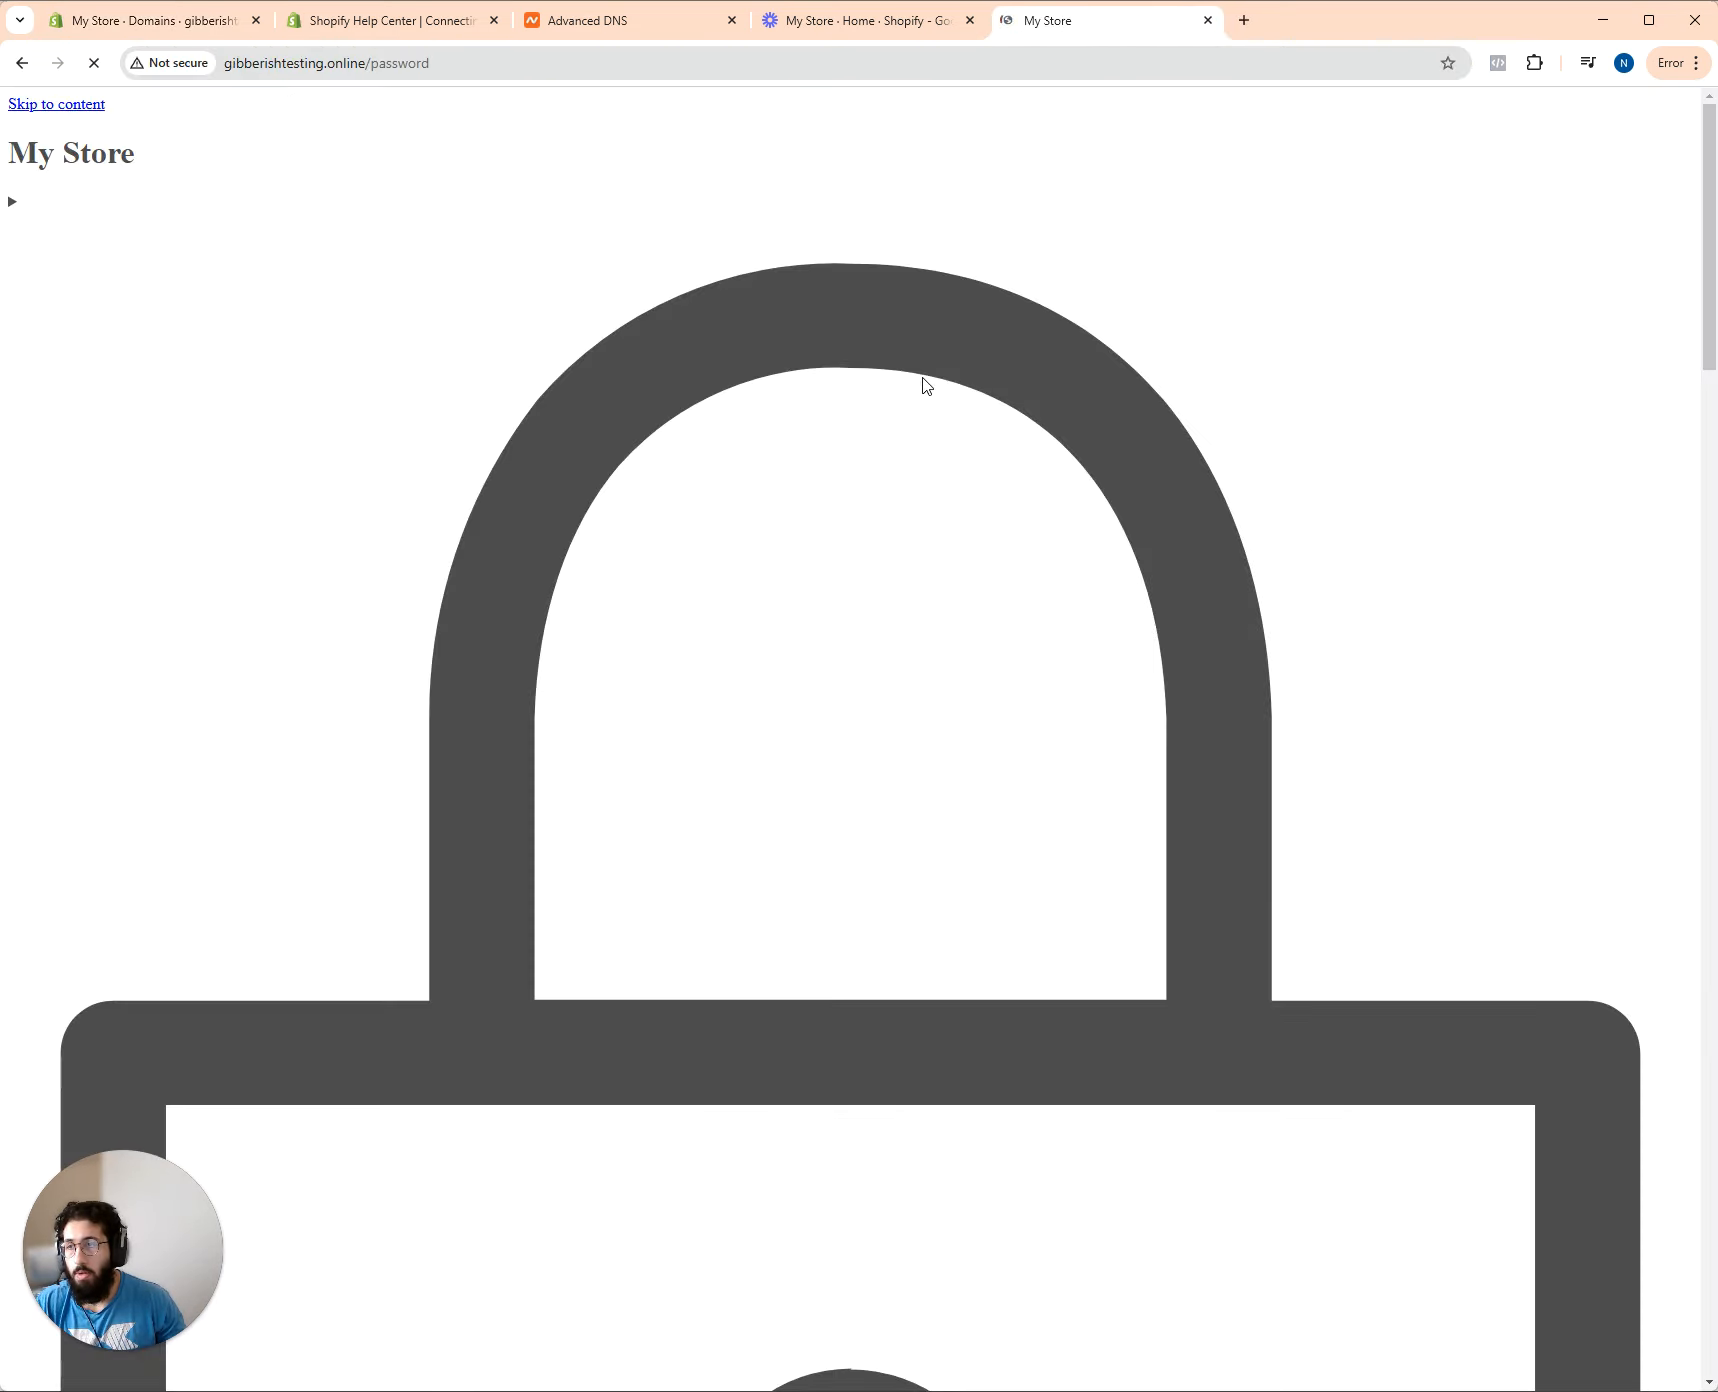
Examine the storefront page at gibberishtesting.online and the browser's connection security information for it
{"action": "scroll", "coordinate": [838, 330], "scroll_direction": "down", "scroll_amount": 20}
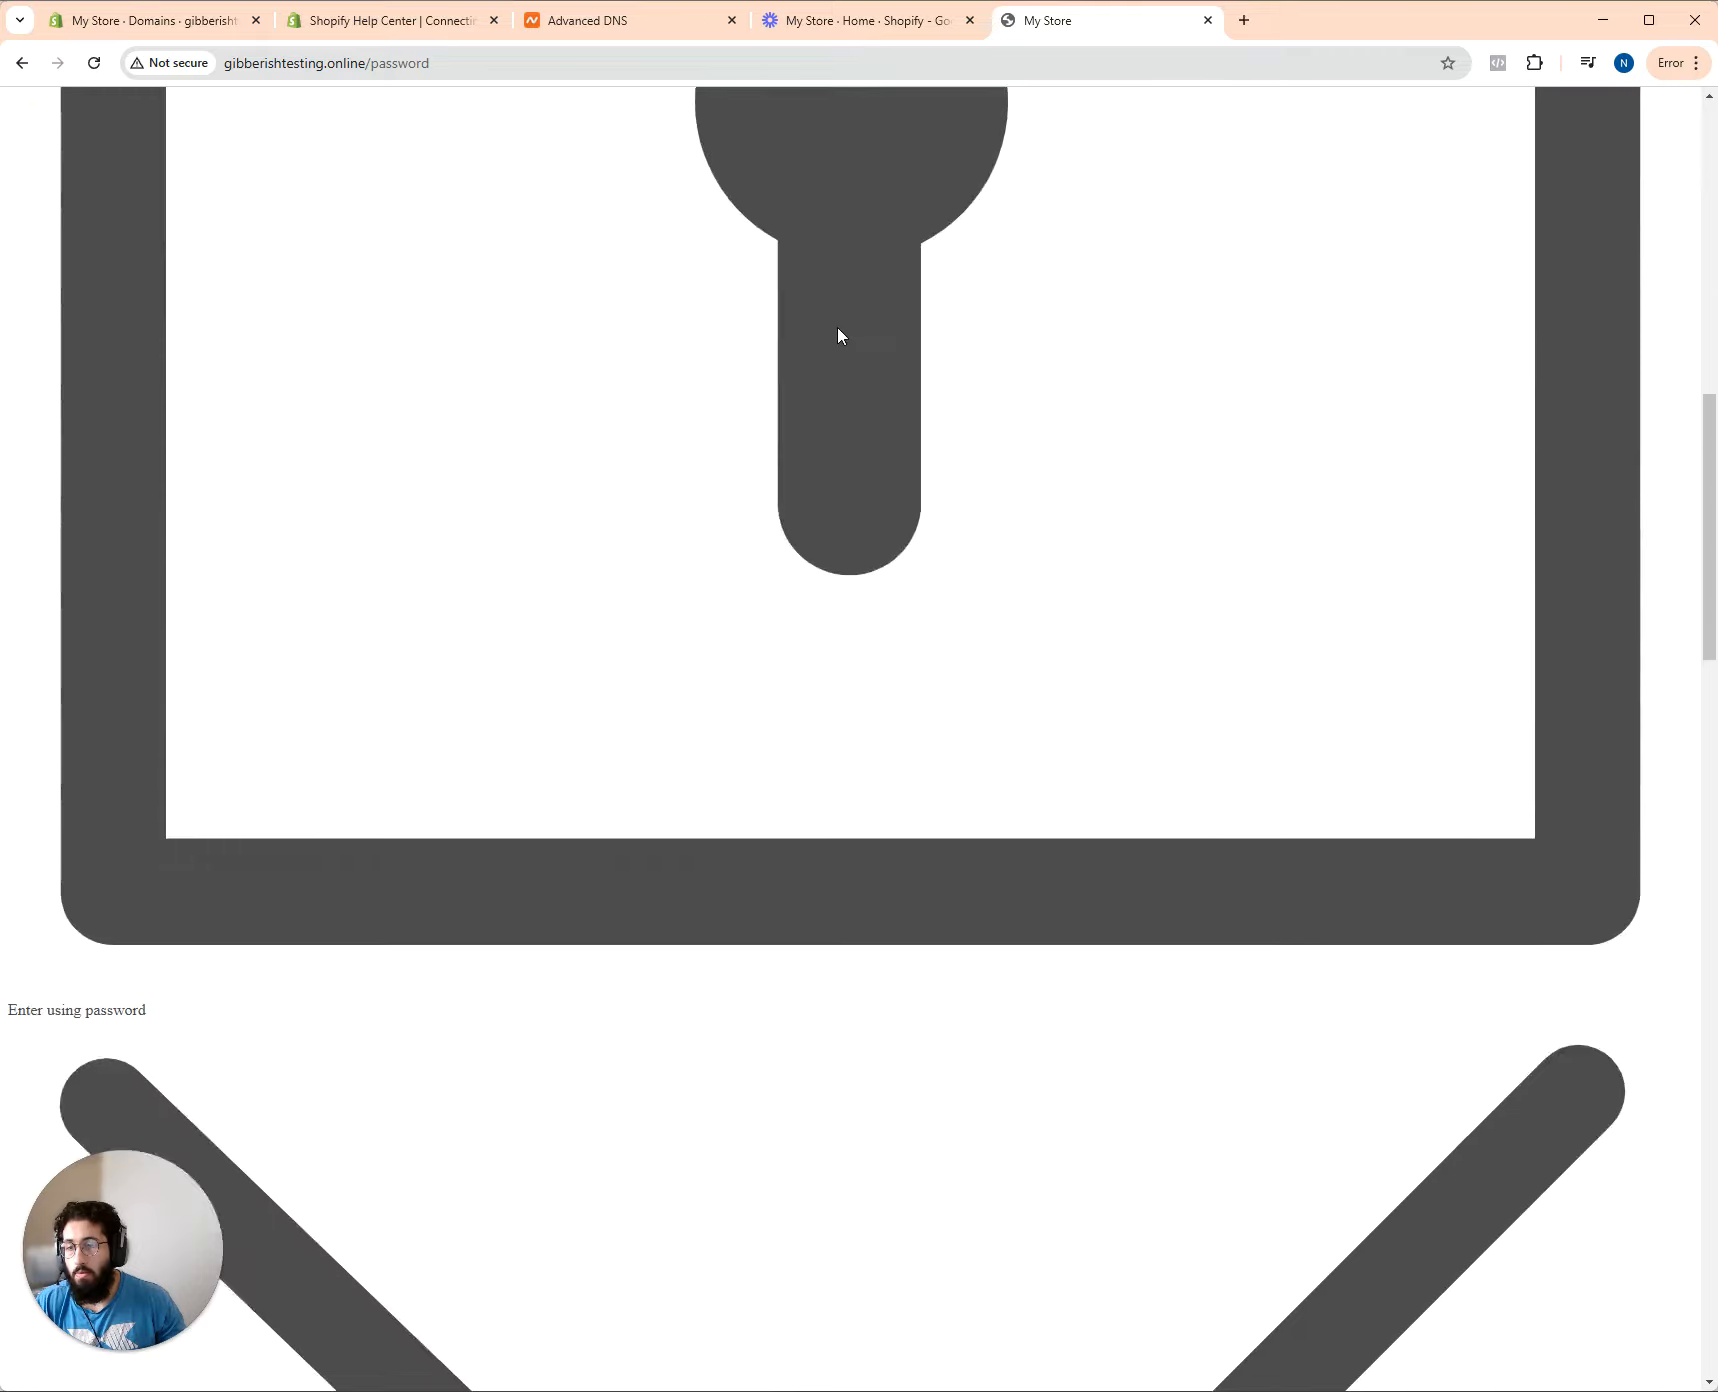
{"action": "scroll", "coordinate": [700, 490], "scroll_direction": "up", "scroll_amount": 7}
{"action": "scroll", "coordinate": [668, 518], "scroll_direction": "up", "scroll_amount": 15}
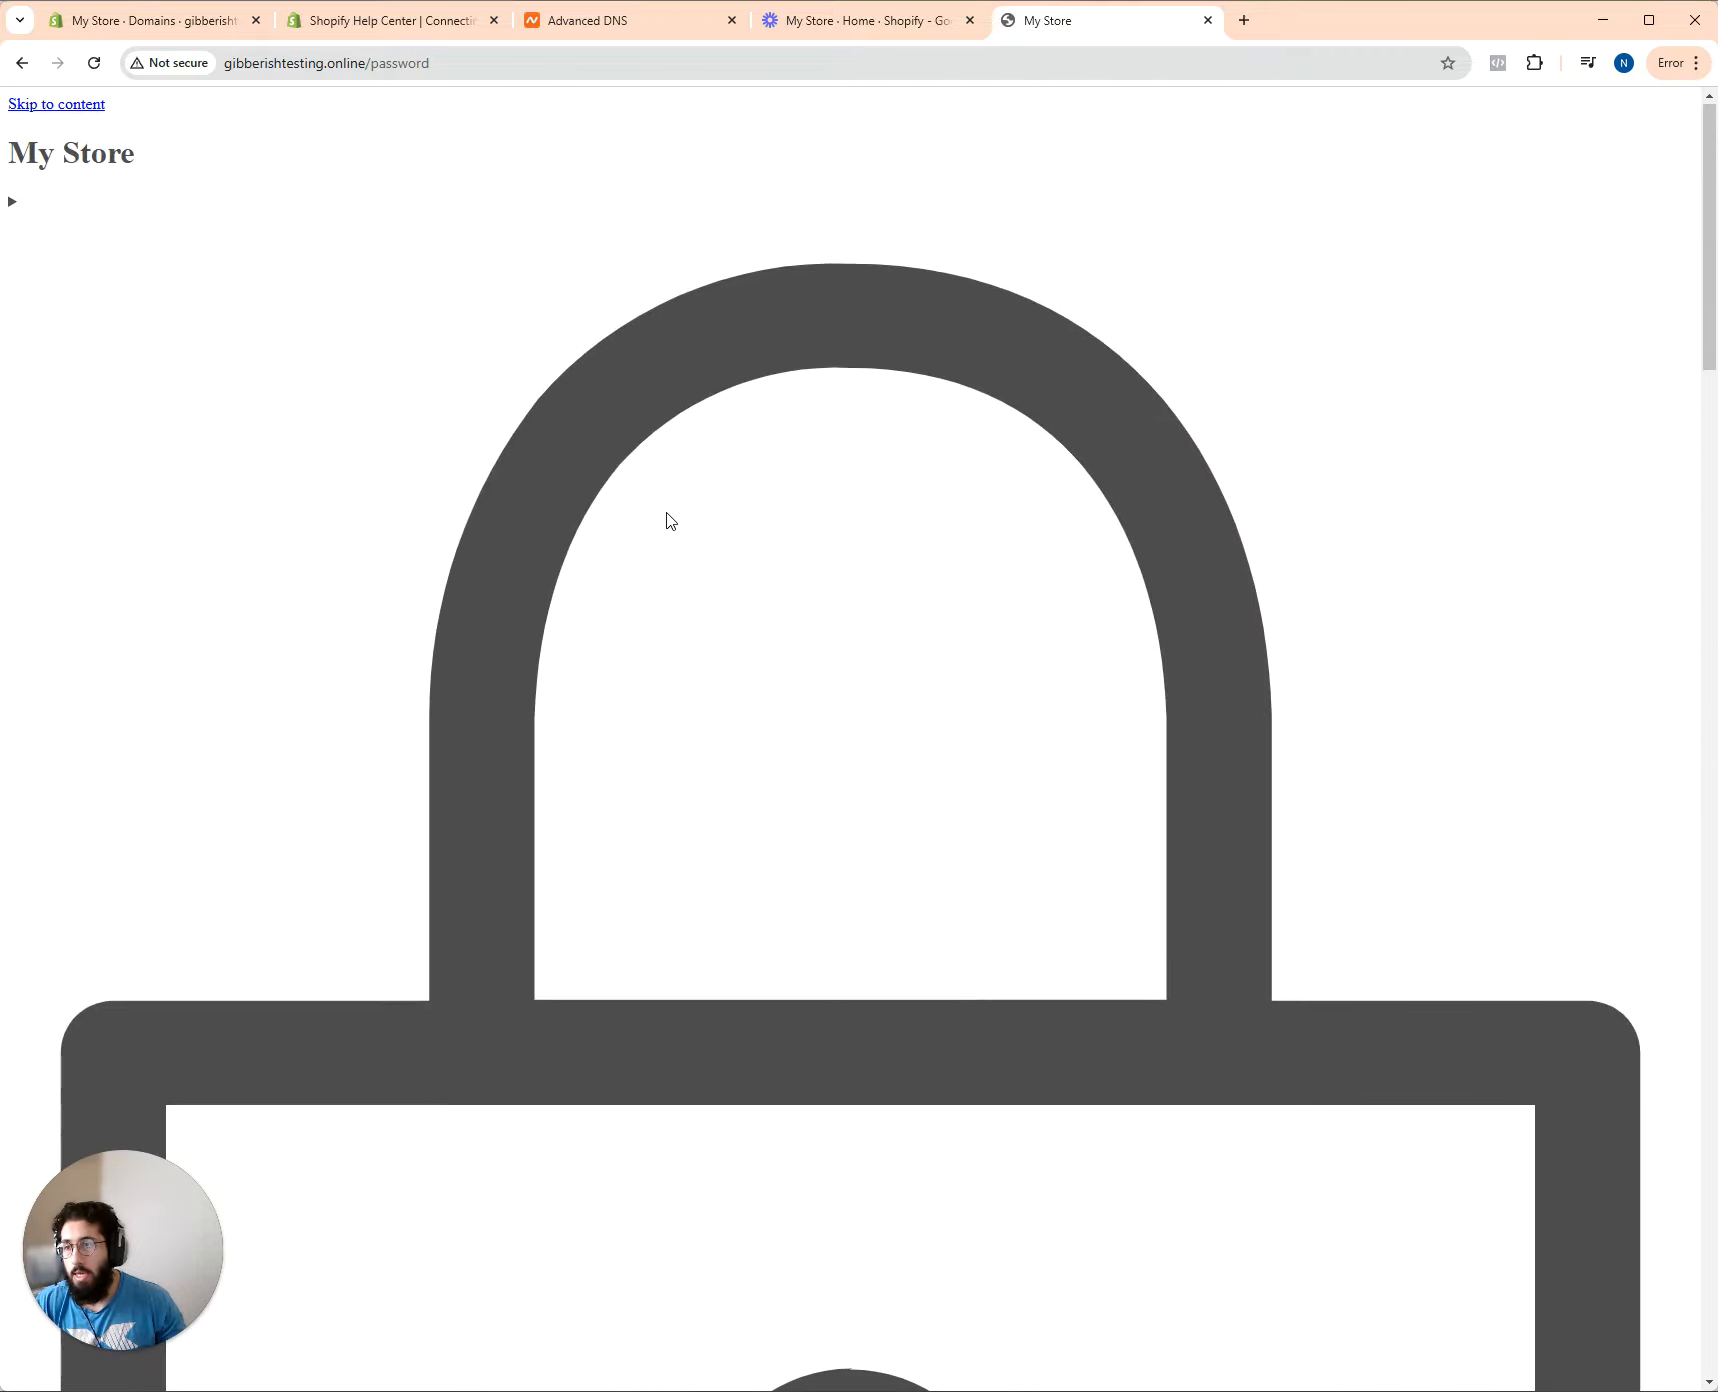
{"action": "left_click", "coordinate": [168, 63]}
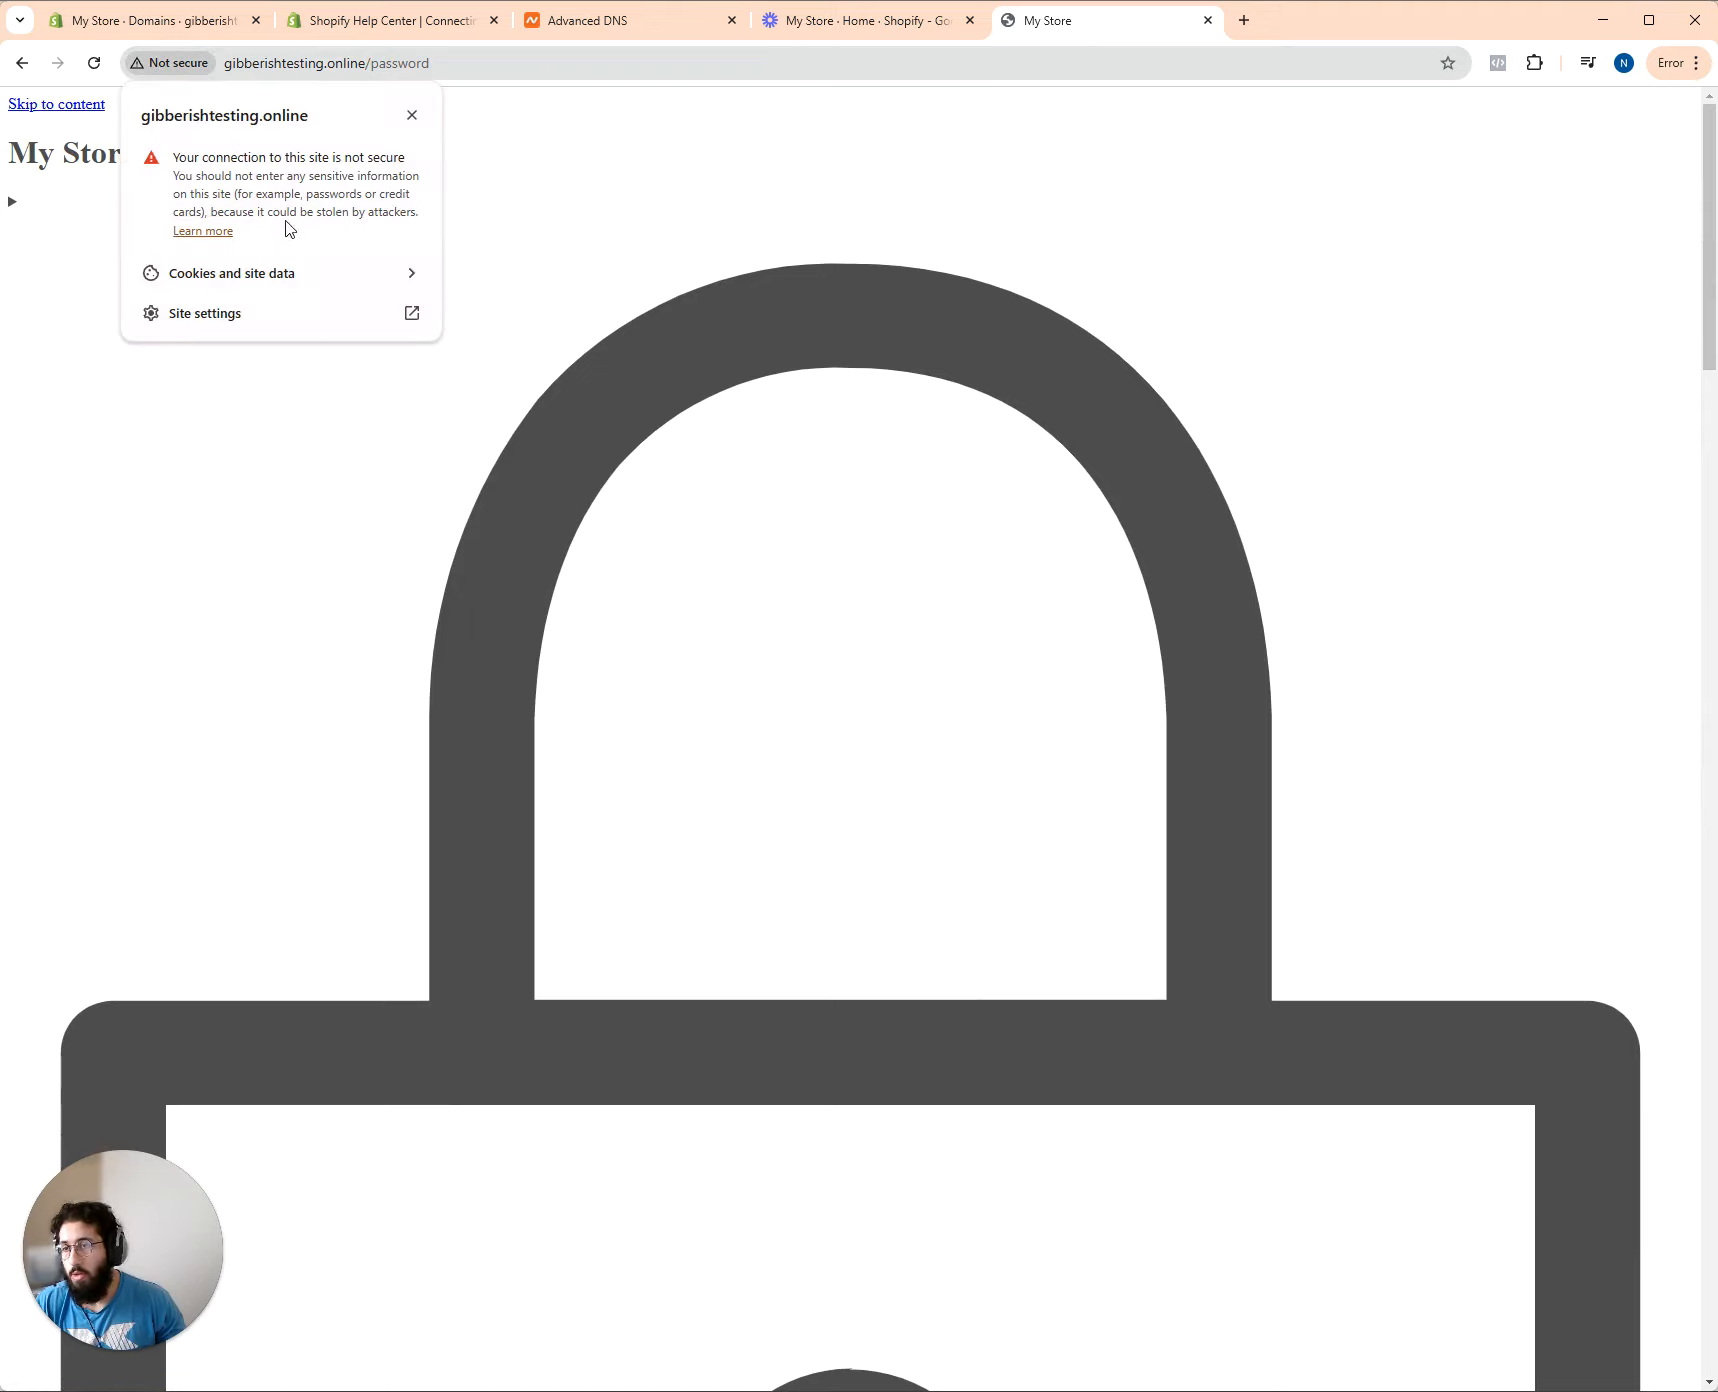
{"action": "left_click", "coordinate": [412, 116]}
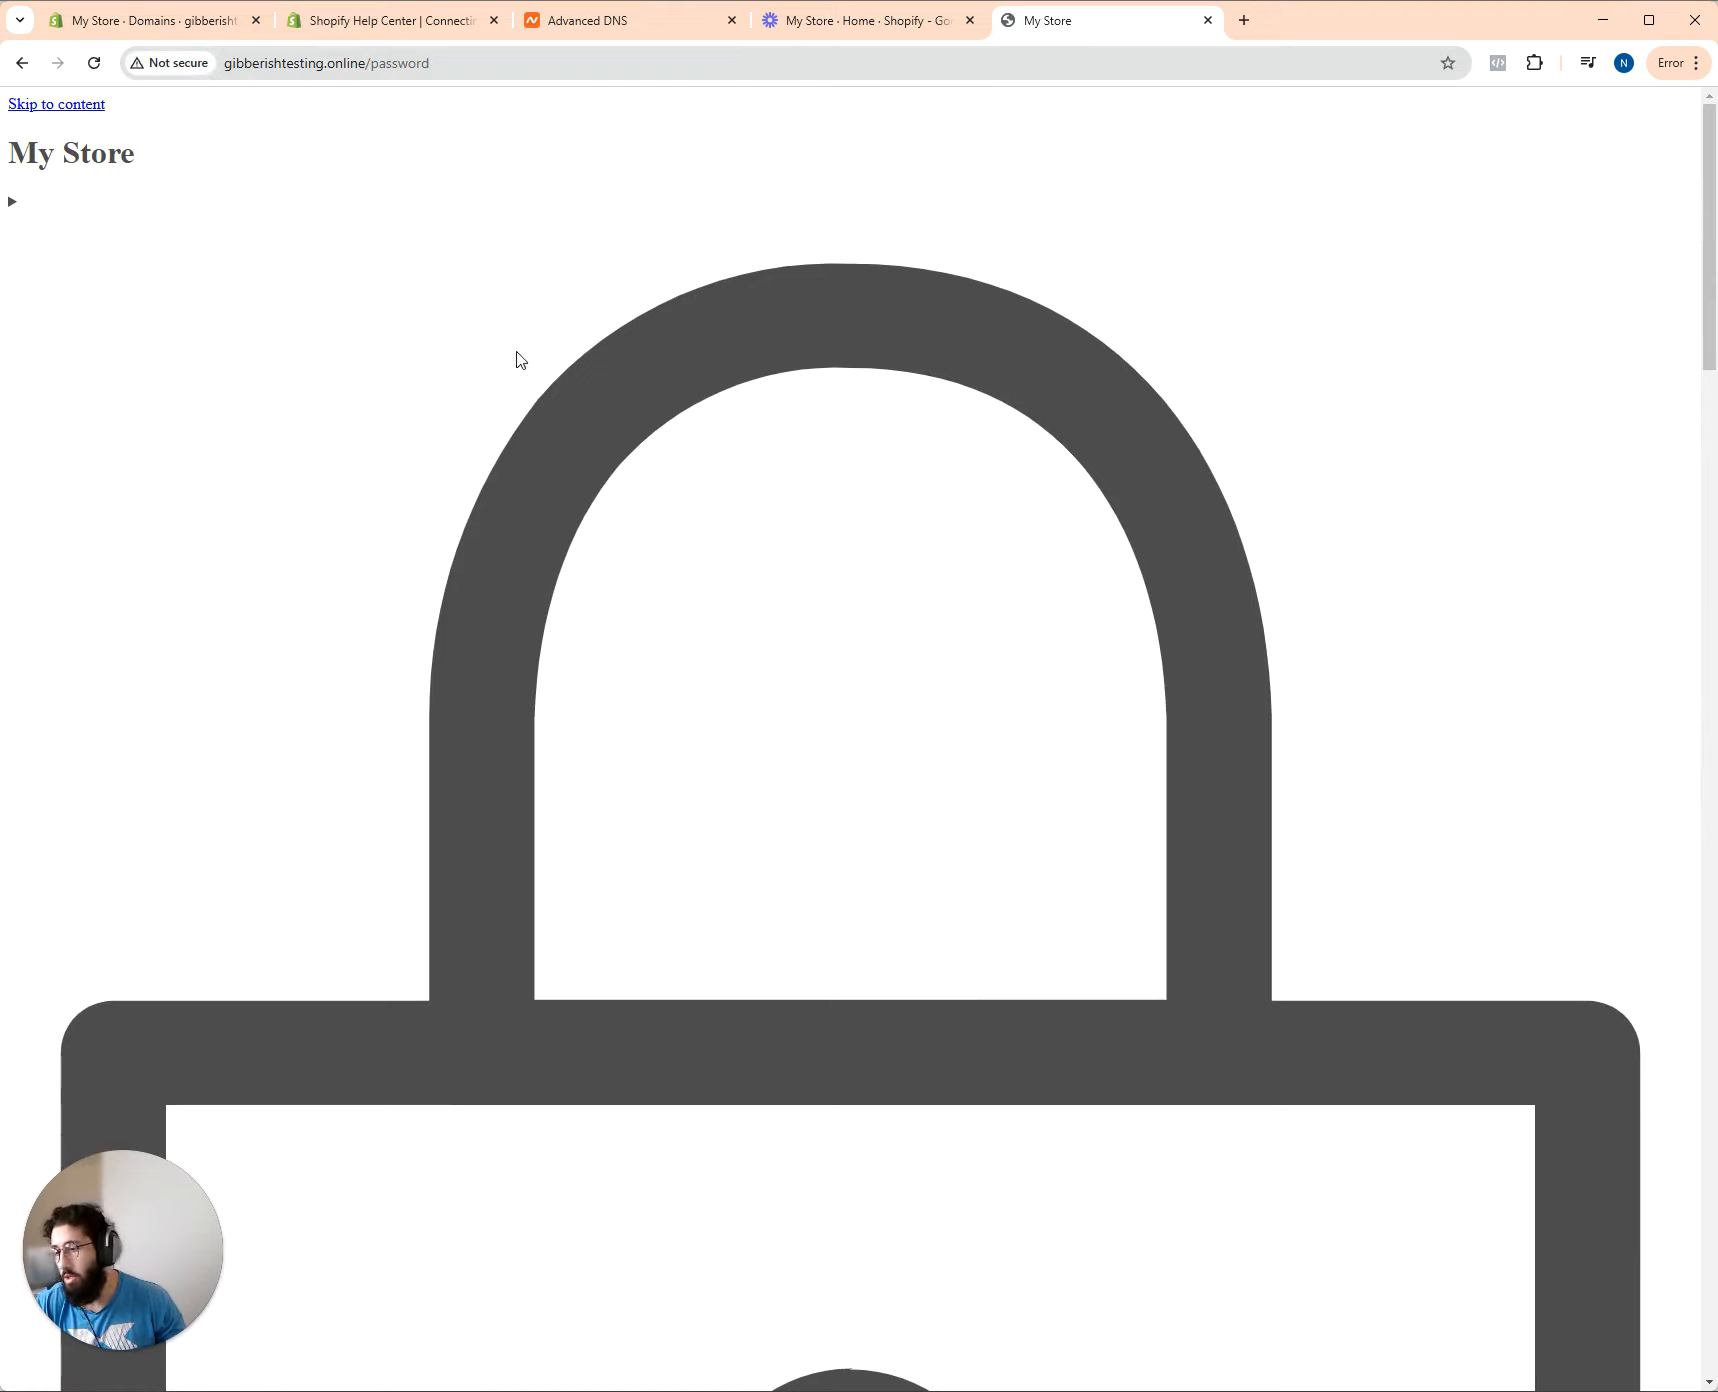
{"action": "scroll", "coordinate": [280, 284], "scroll_direction": "down", "scroll_amount": 1}
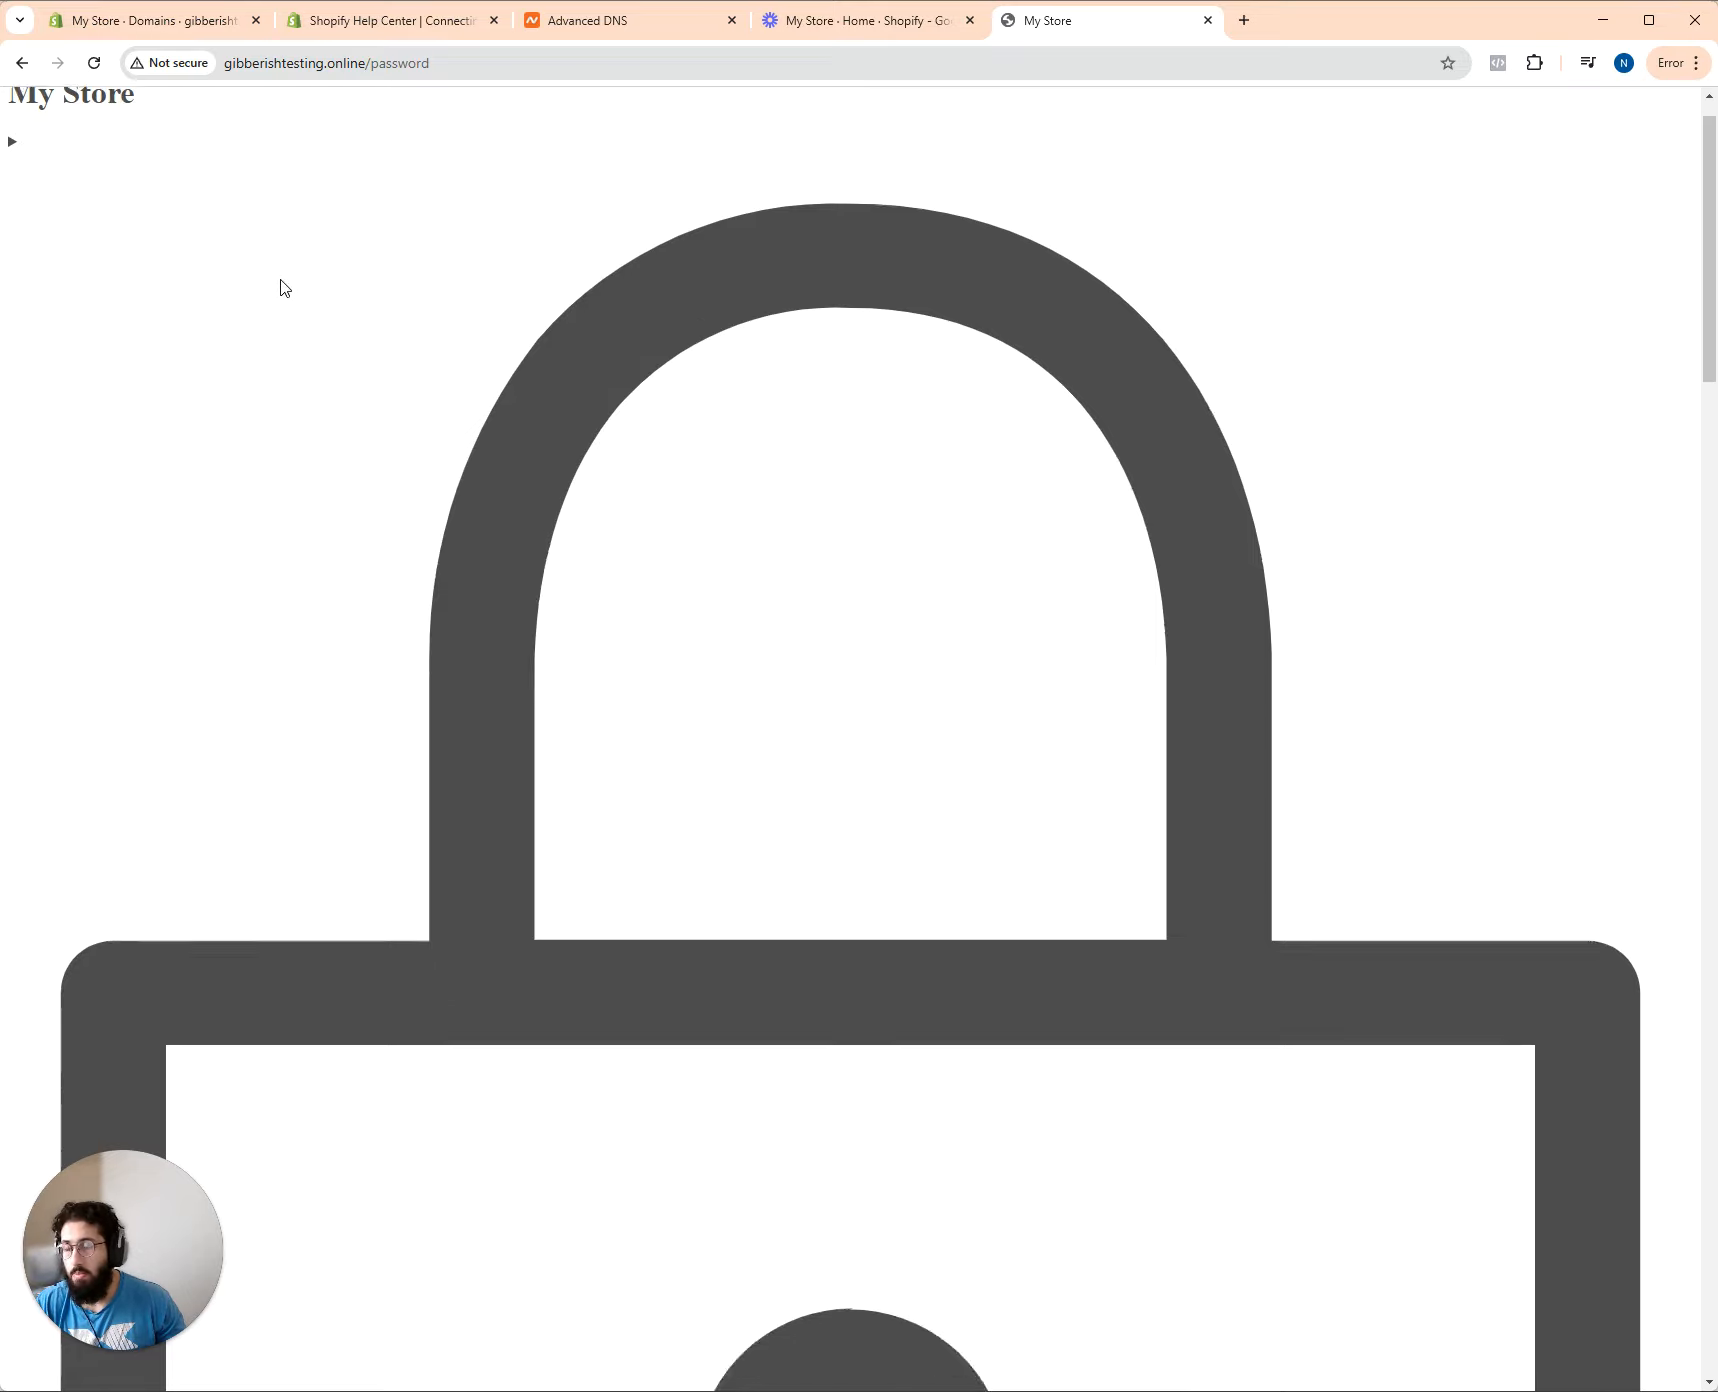
{"action": "scroll", "coordinate": [260, 200], "scroll_direction": "up", "scroll_amount": 1}
{"action": "left_click", "coordinate": [185, 66]}
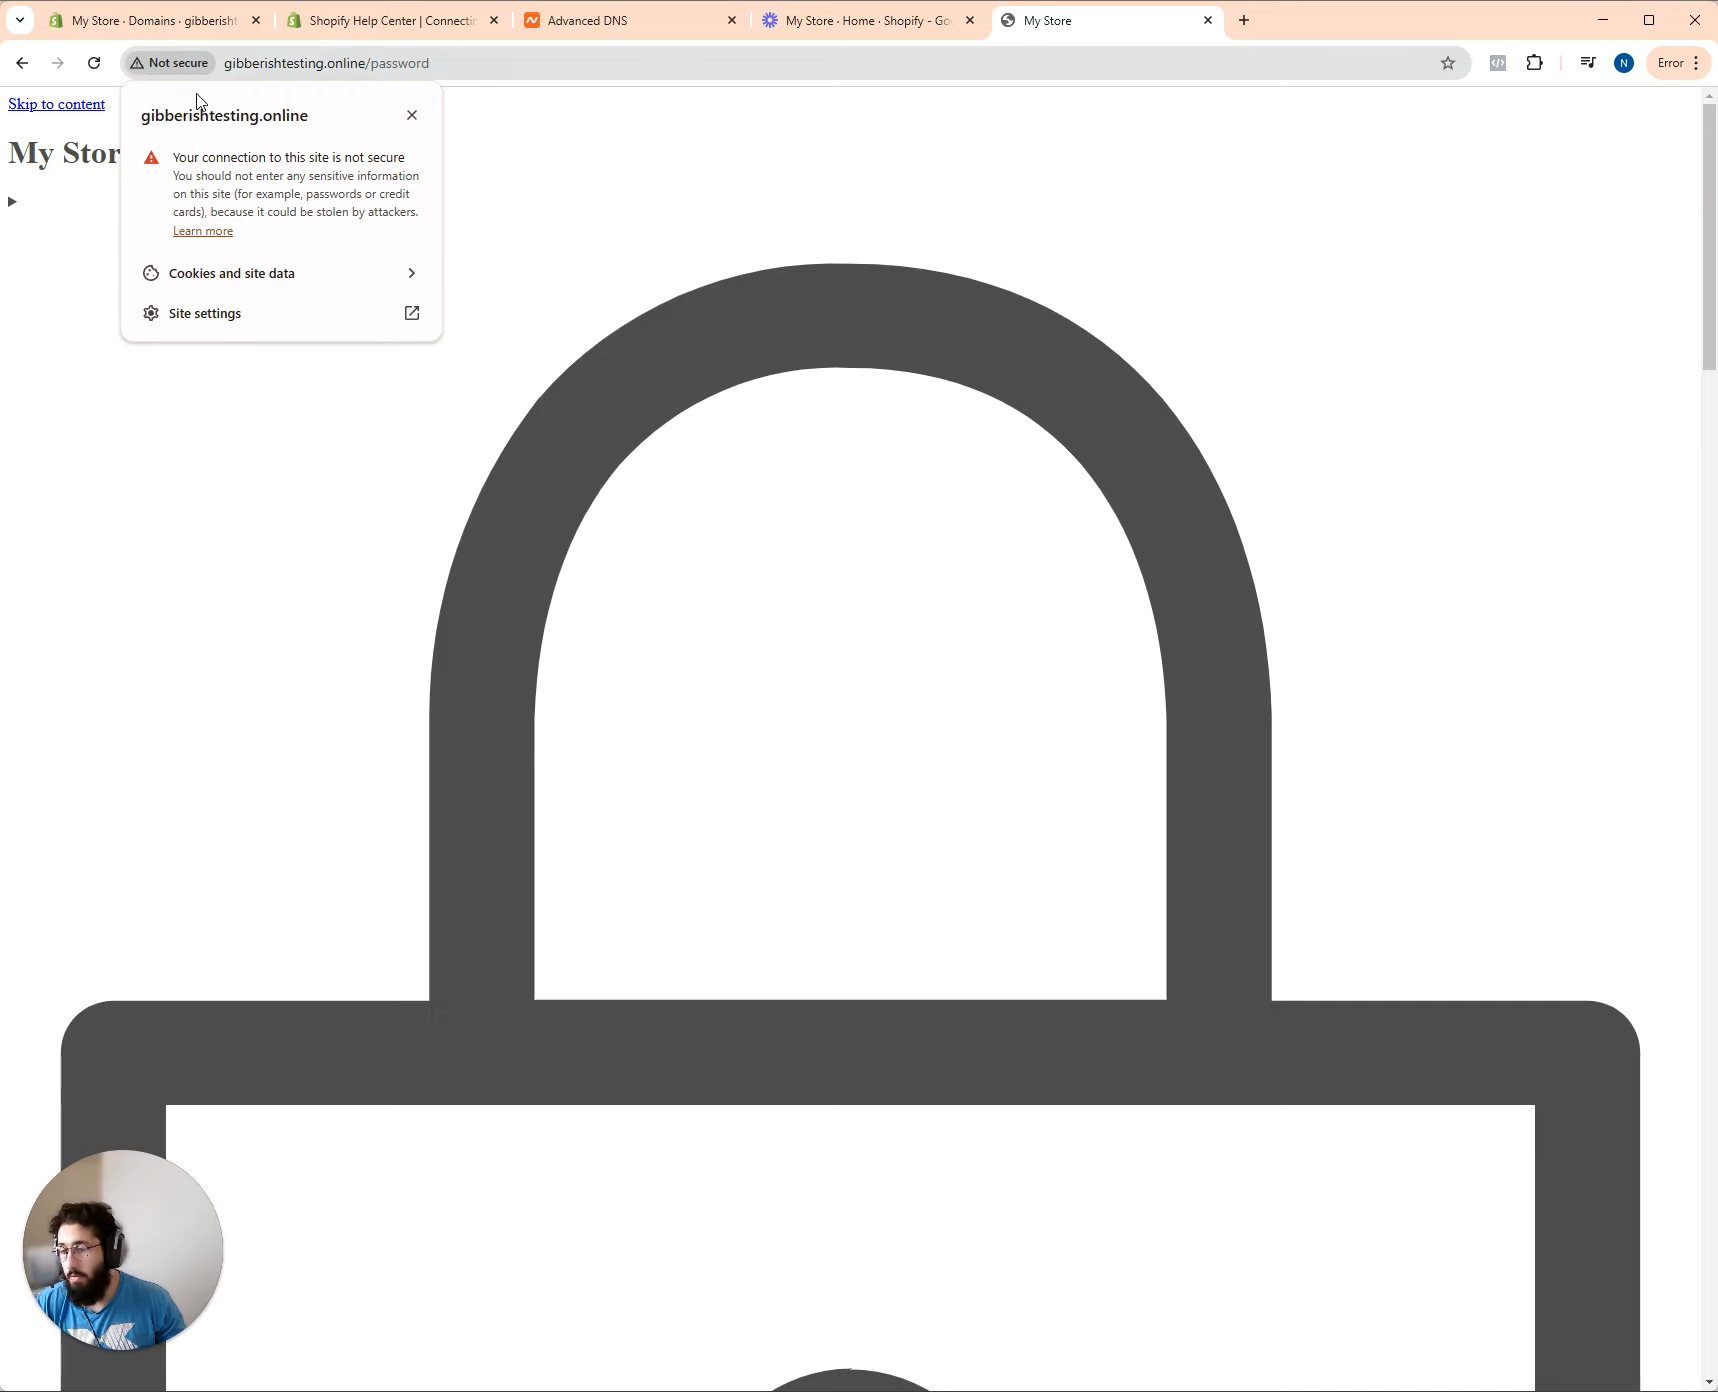
{"action": "left_click", "coordinate": [478, 137]}
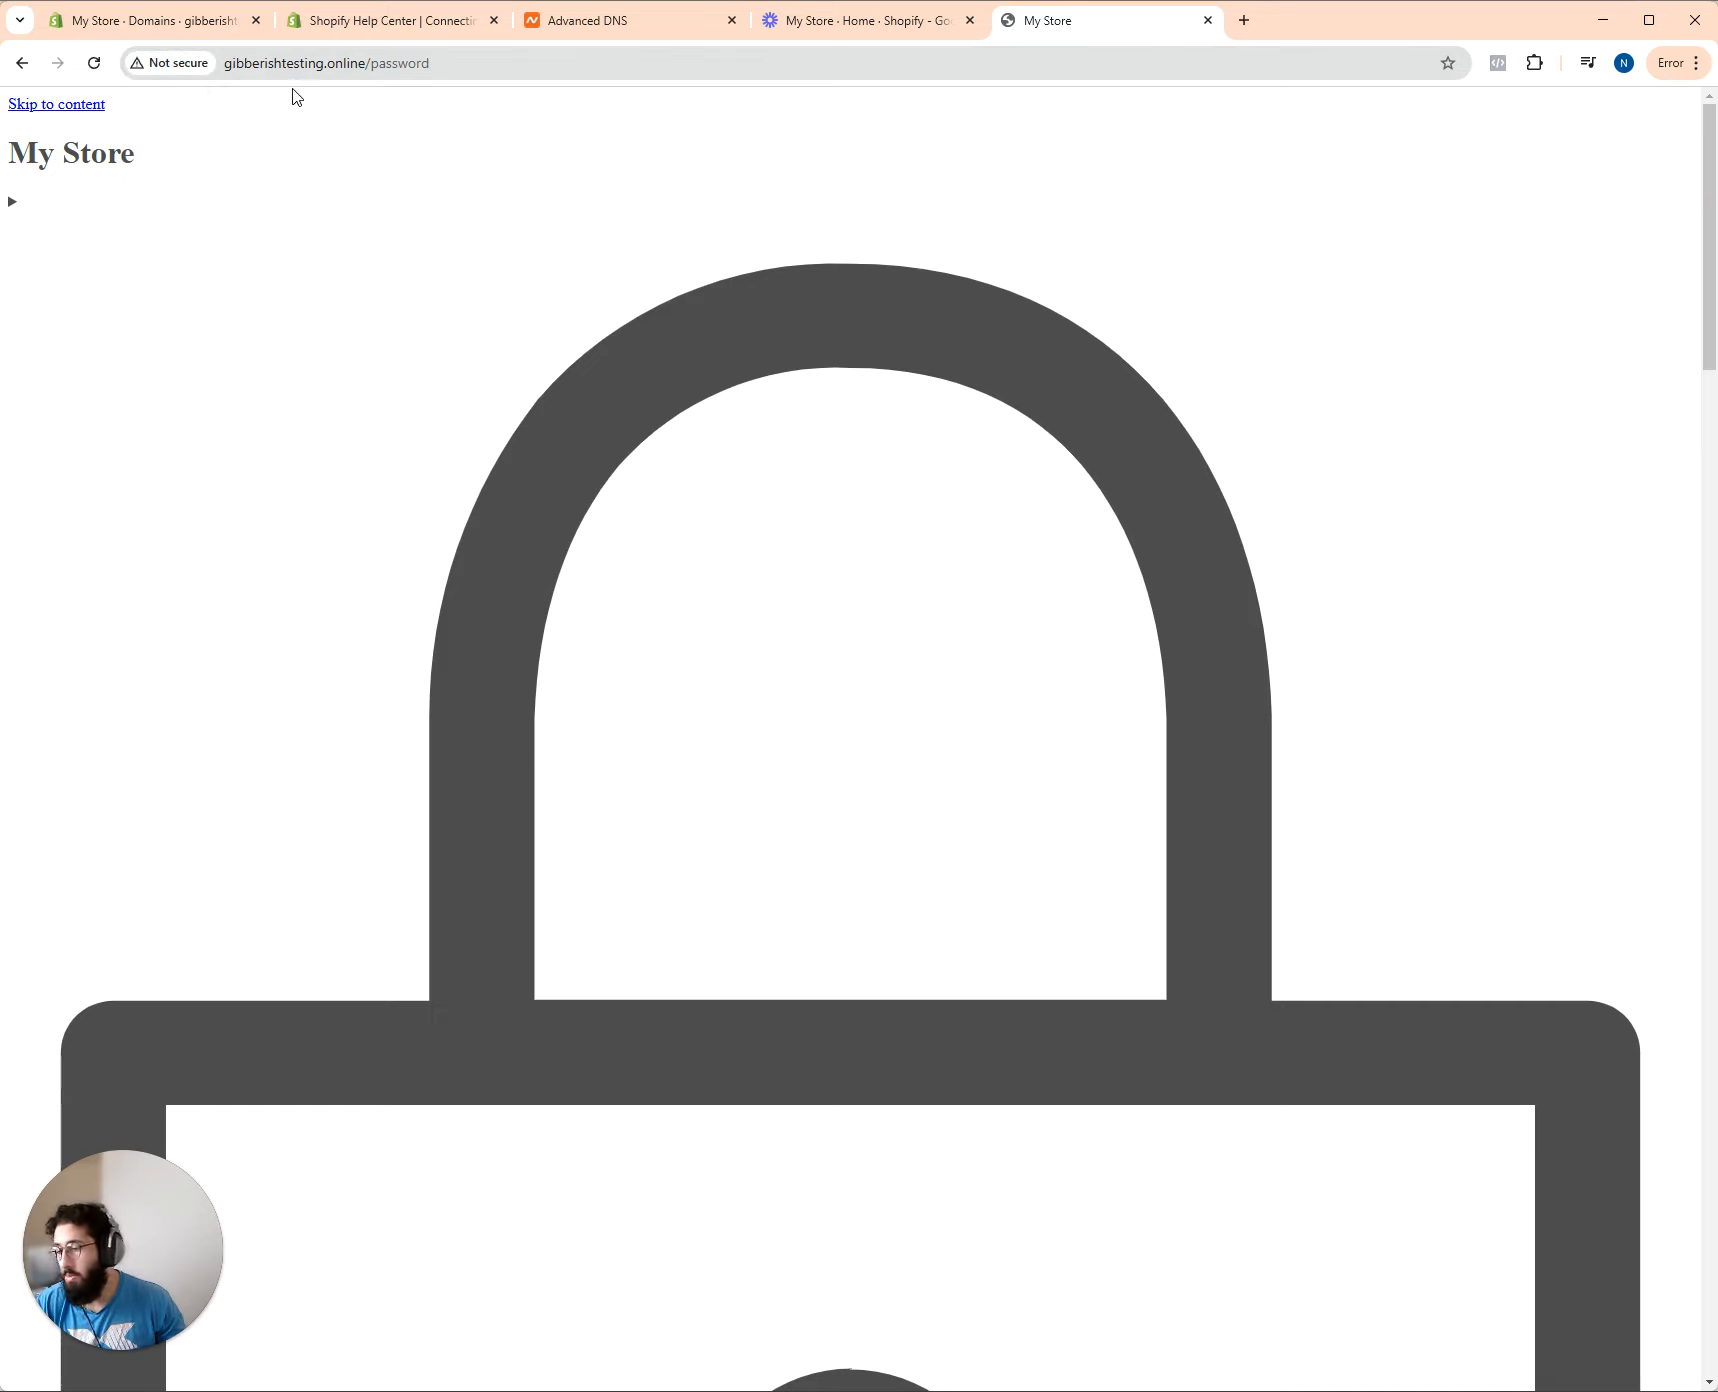